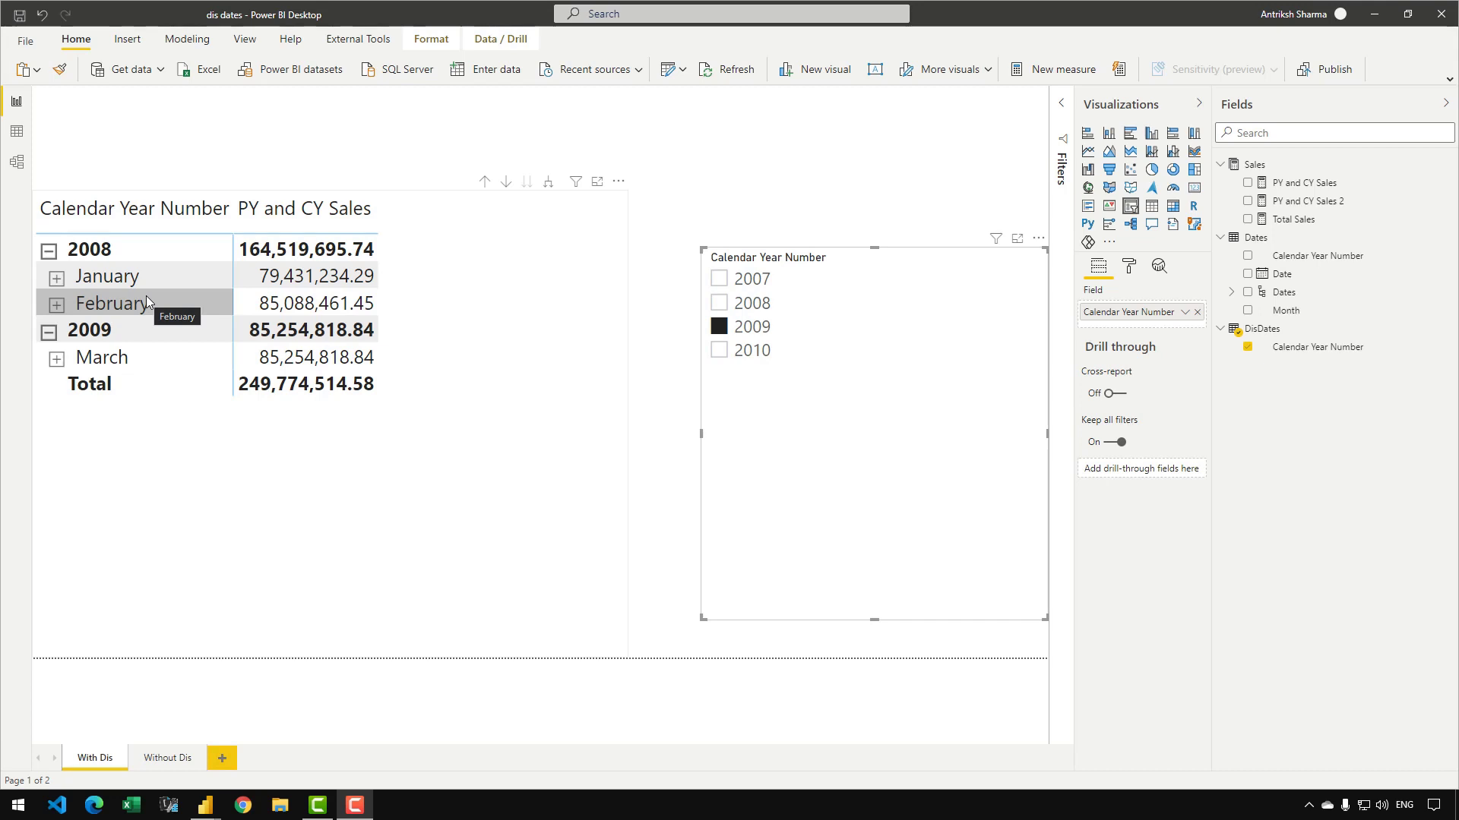
Step: Filter the With Dis page's calendar year slicer to 2008, 2007 and 2010 in turn to compare the matrix rows
left_click(752, 304)
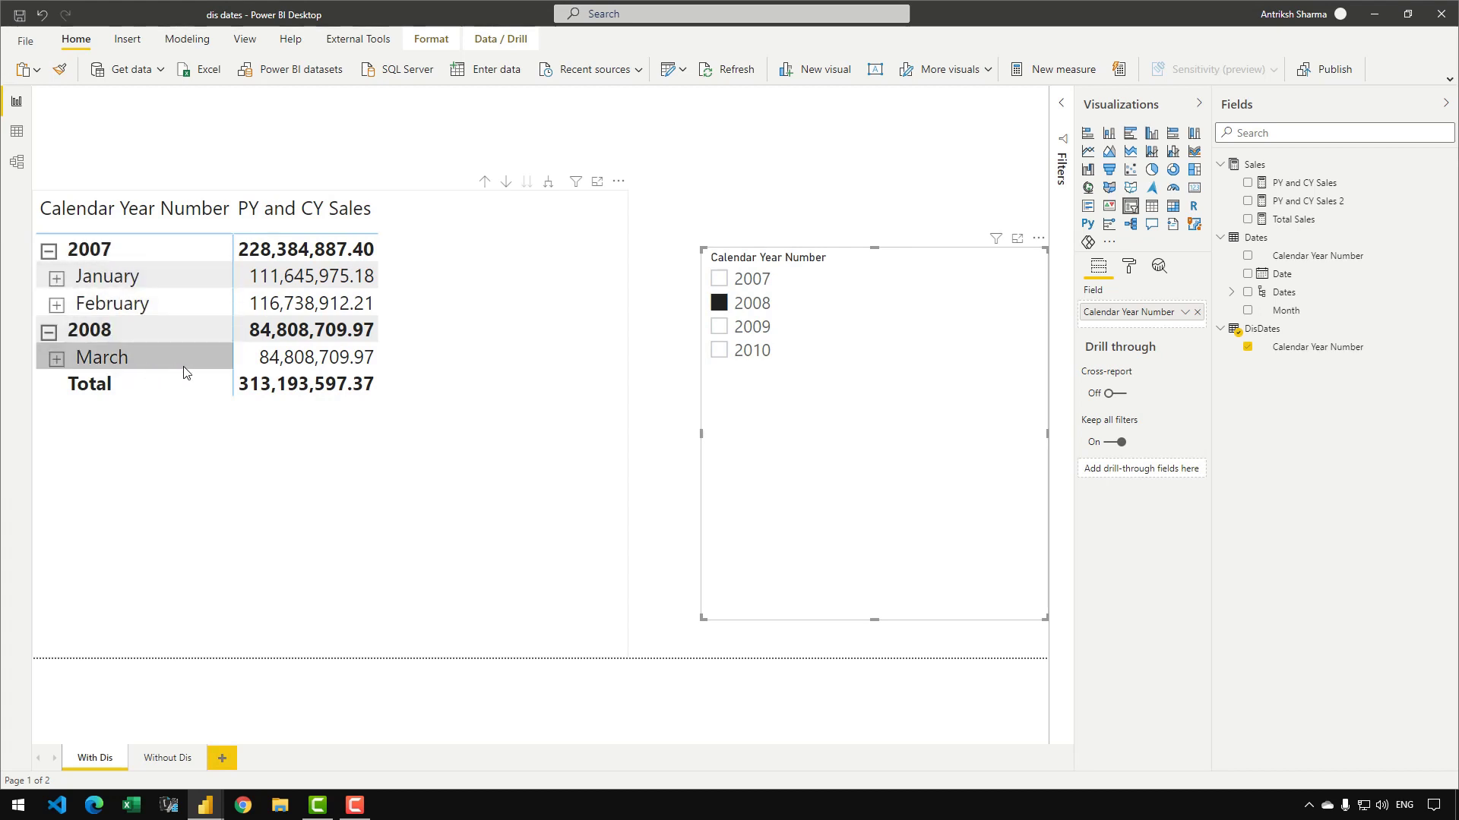
left_click(751, 286)
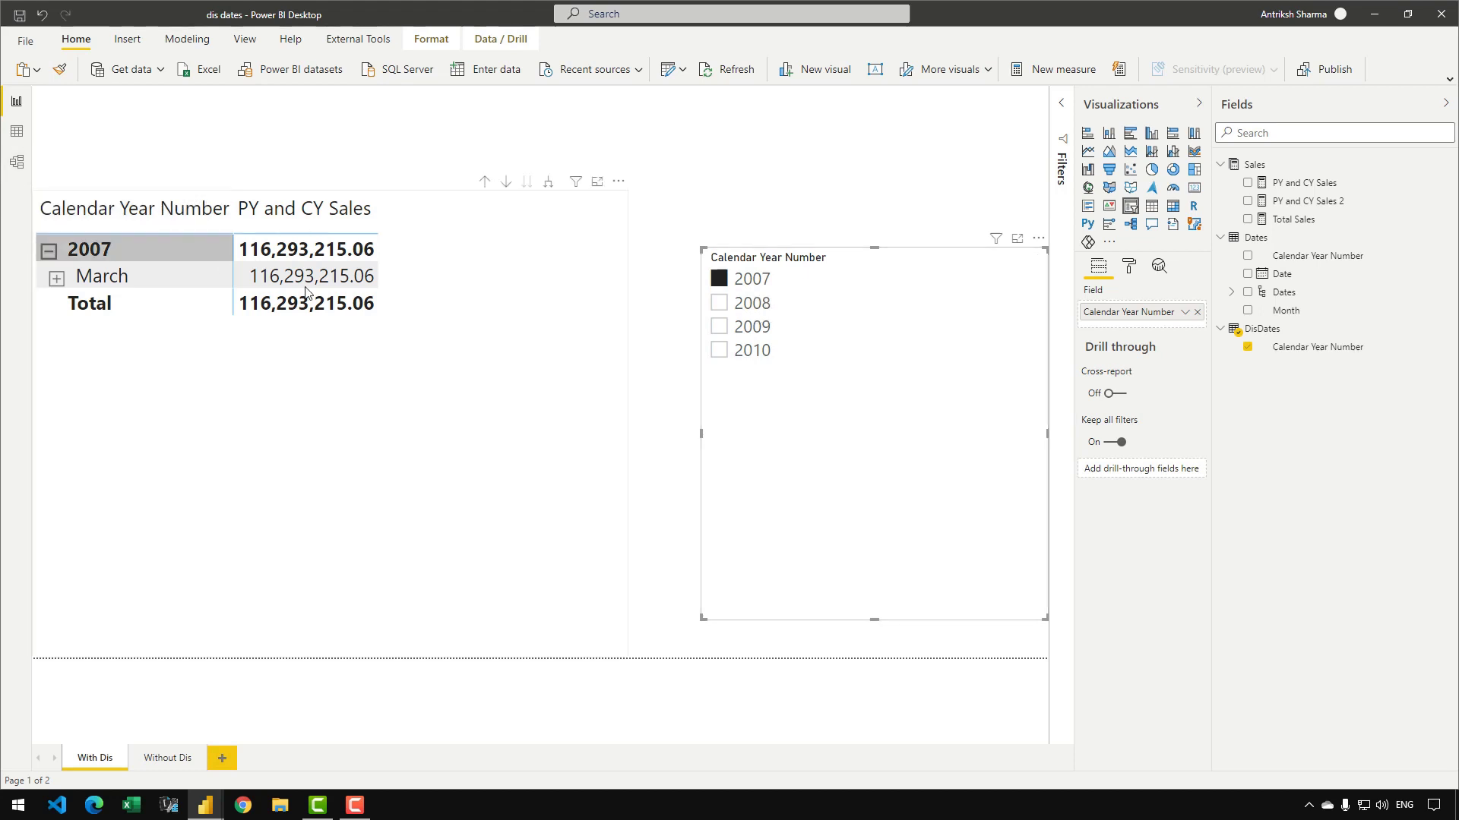
left_click(756, 355)
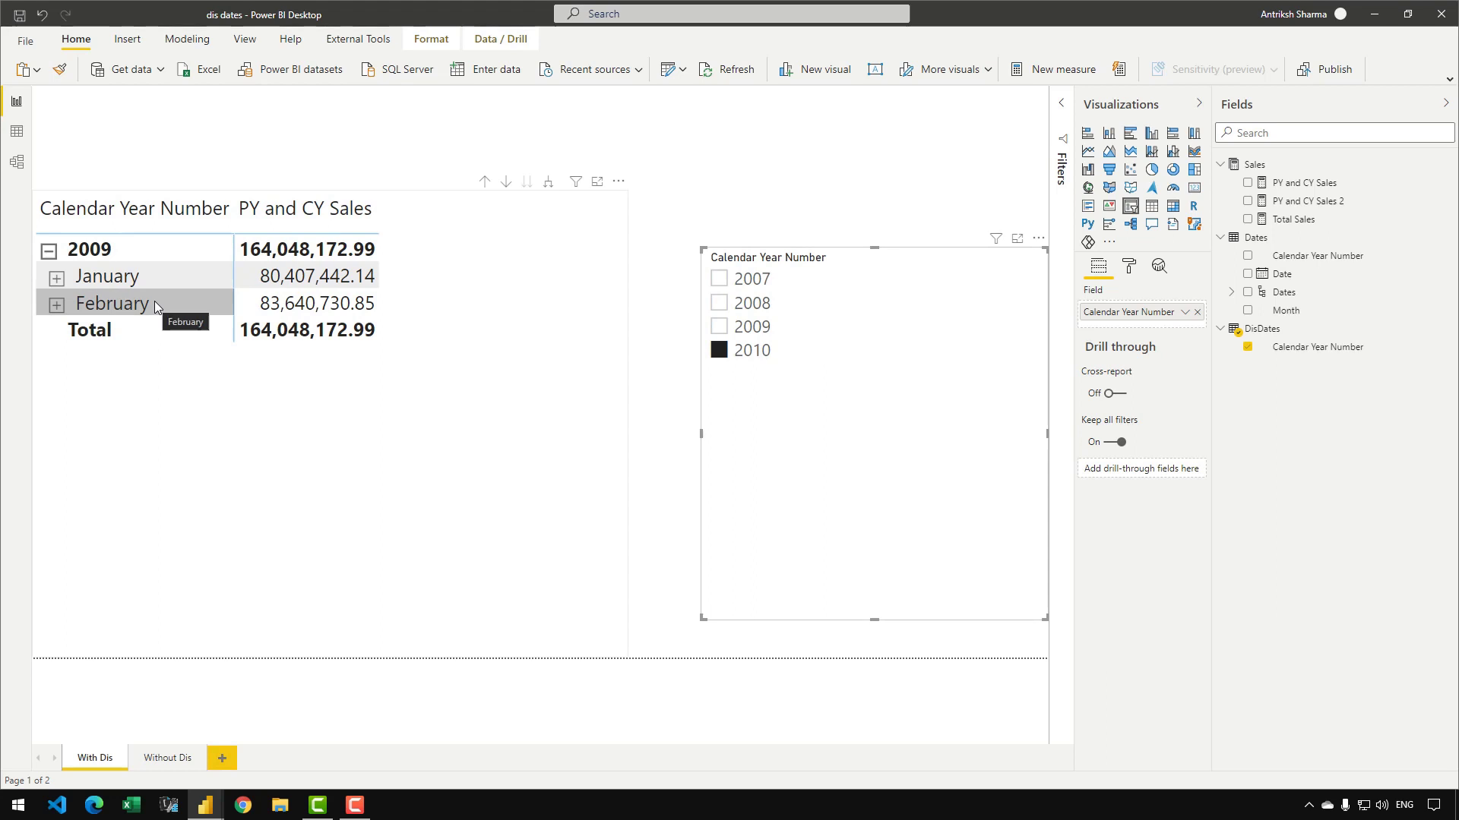
left_click(666, 423)
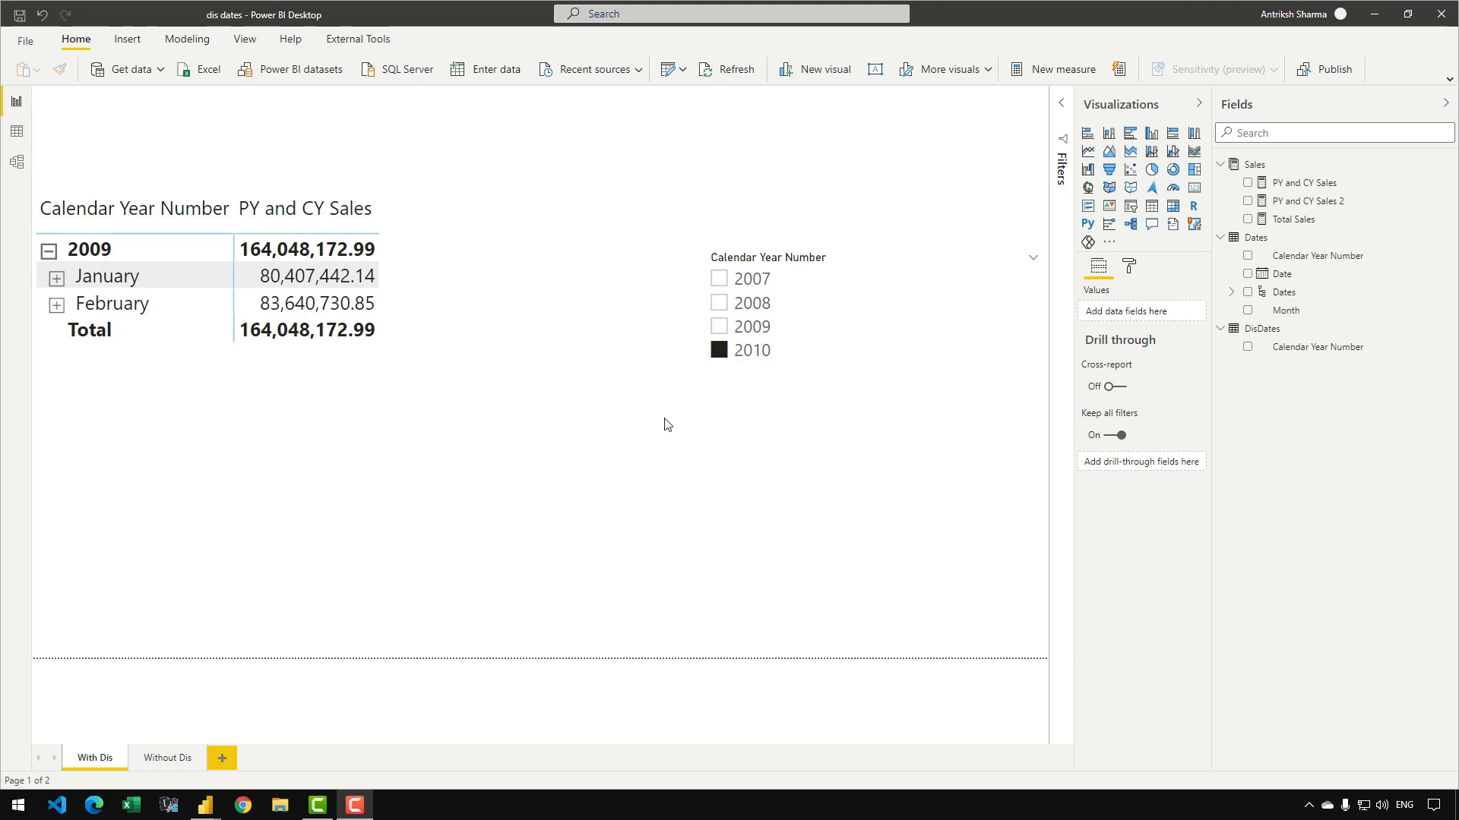
Step: Examine how the DisDates, Dates and Sales tables are related in the data model, and return to the report
left_click(23, 172)
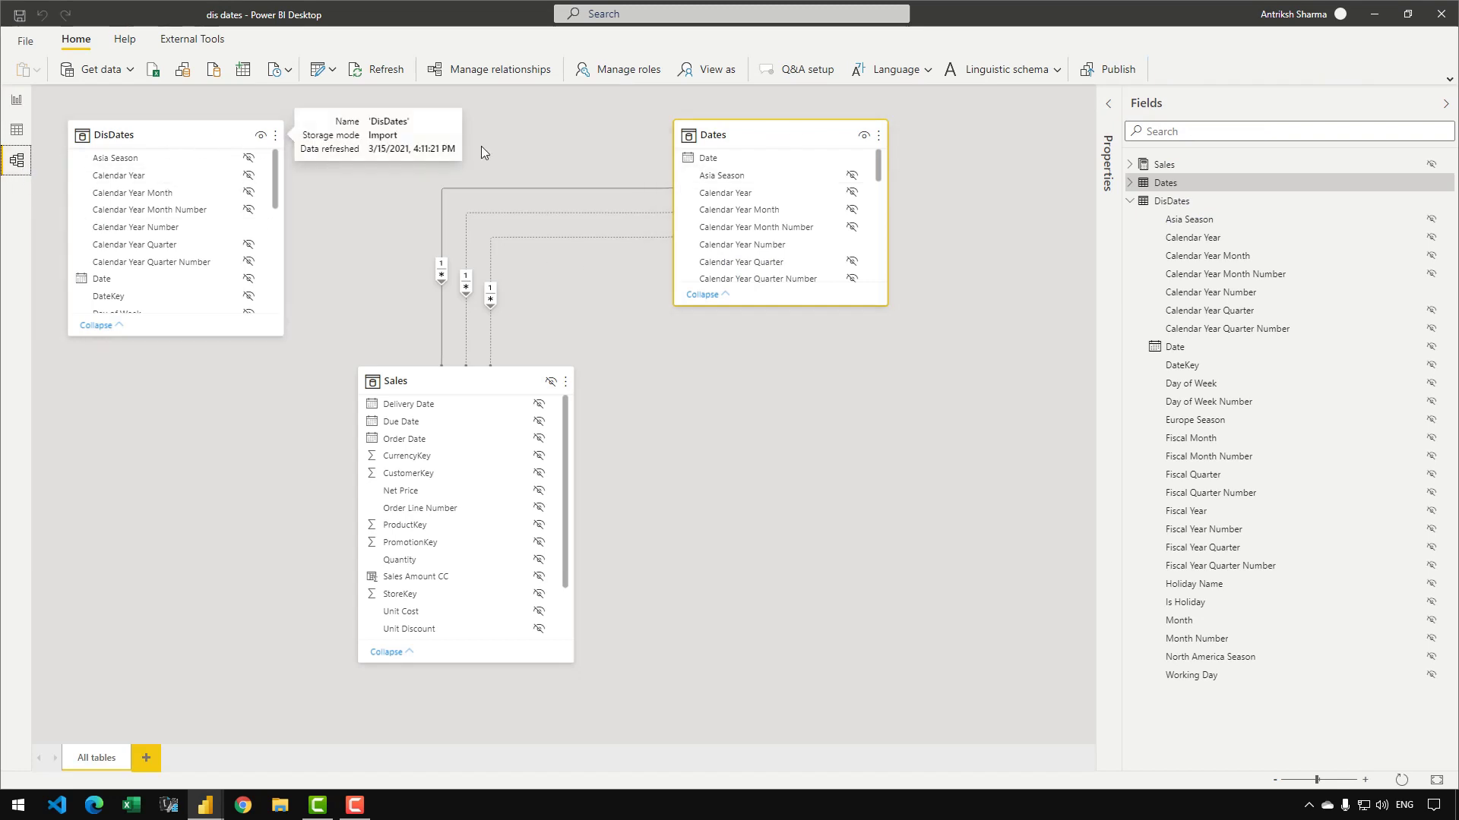
left_click(16, 100)
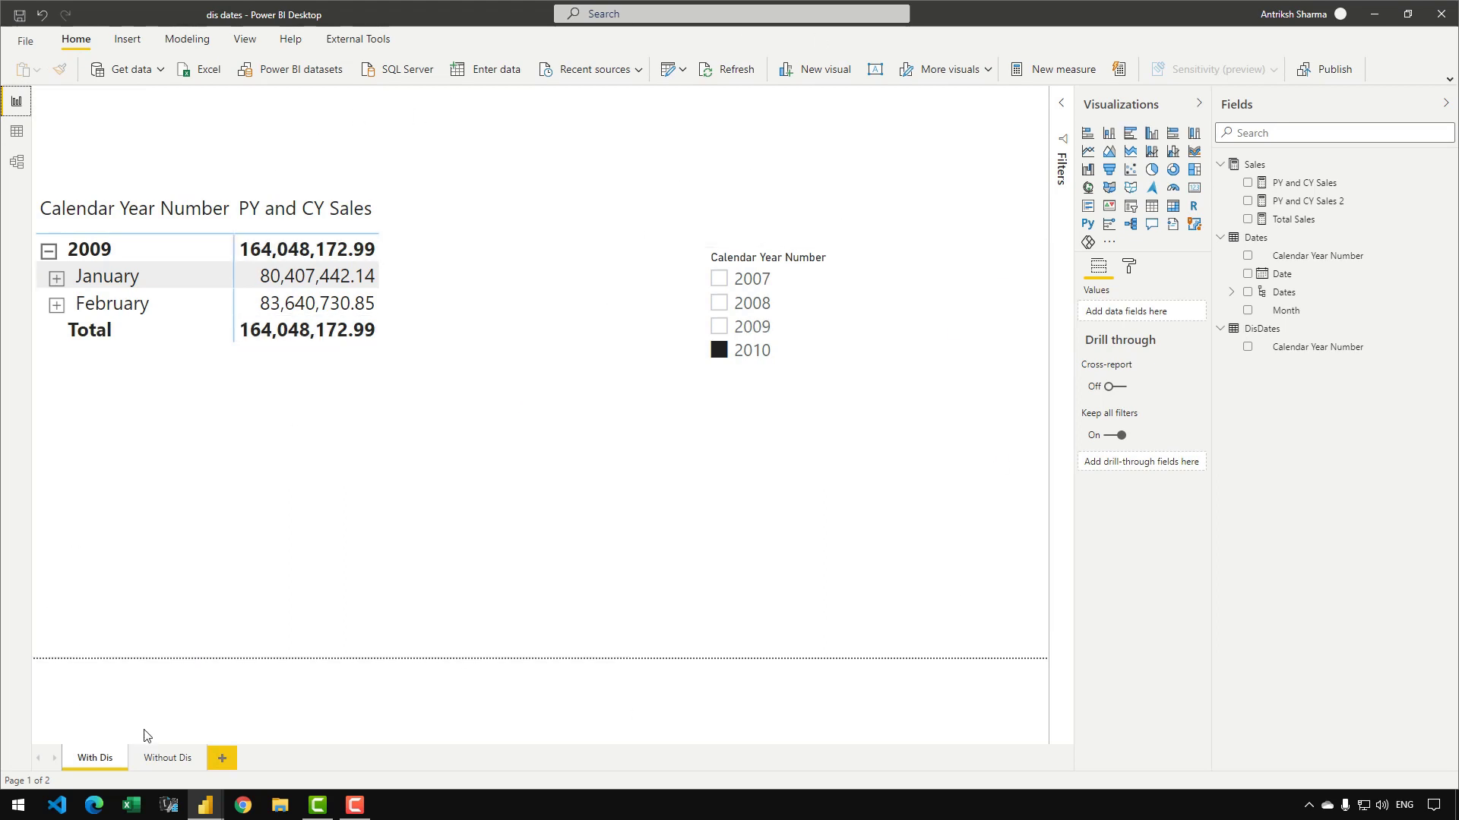
Step: Filter the Without Dis page's year slicer to 2009 and record a refresh of its visuals in Performance analyzer
left_click(167, 758)
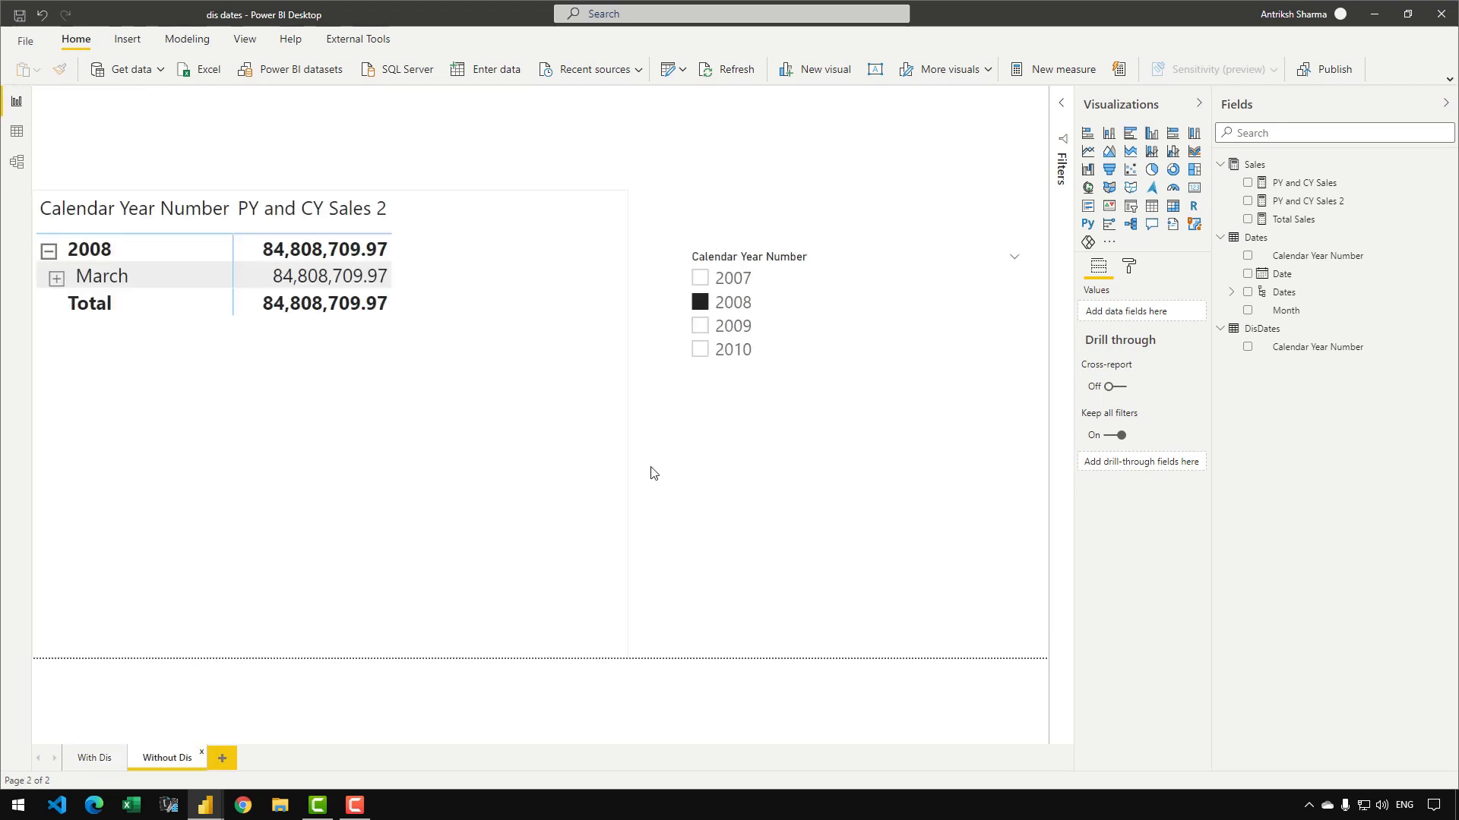
left_click(744, 327)
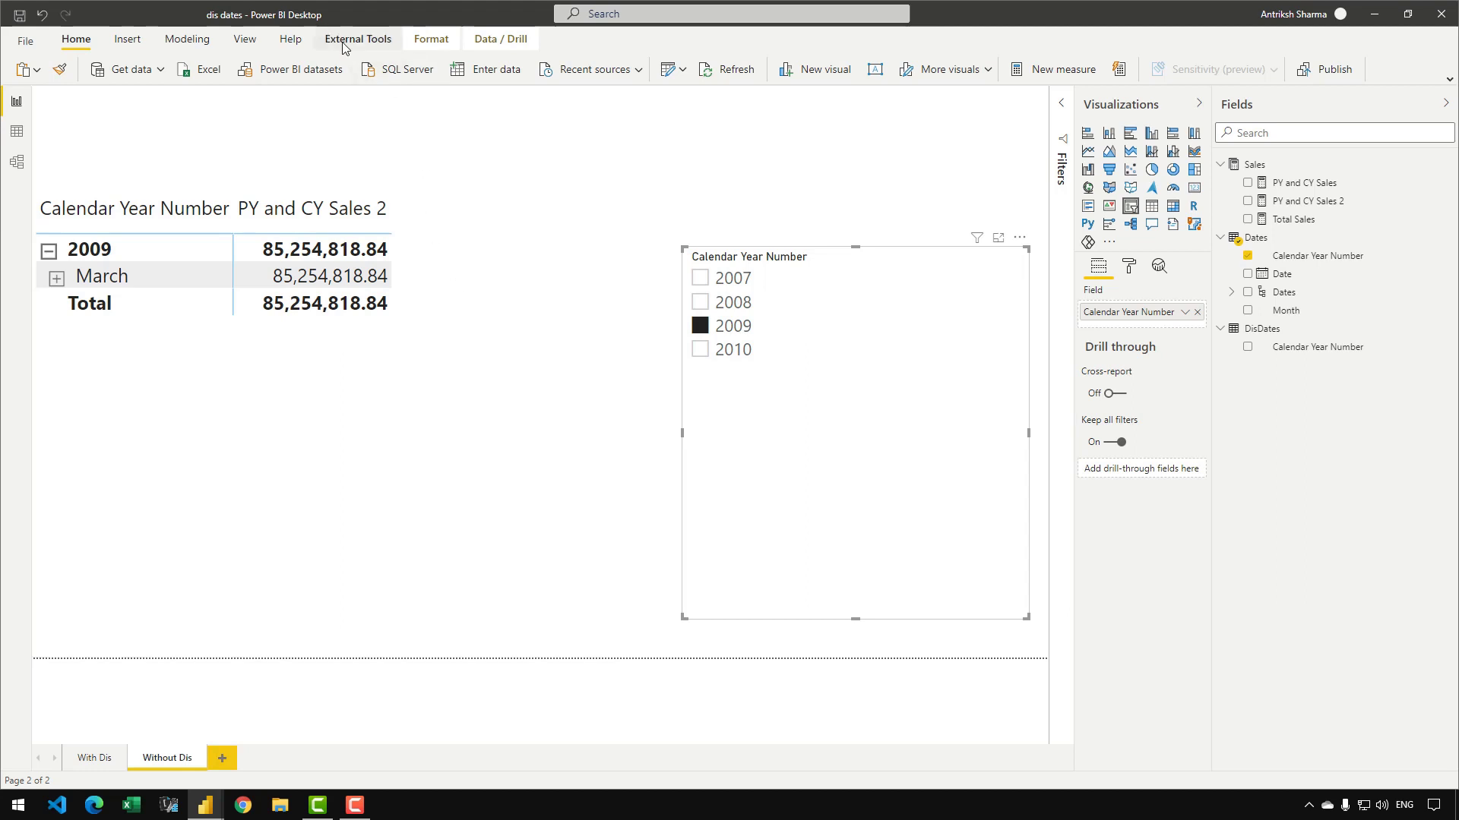
left_click(245, 39)
left_click(1128, 76)
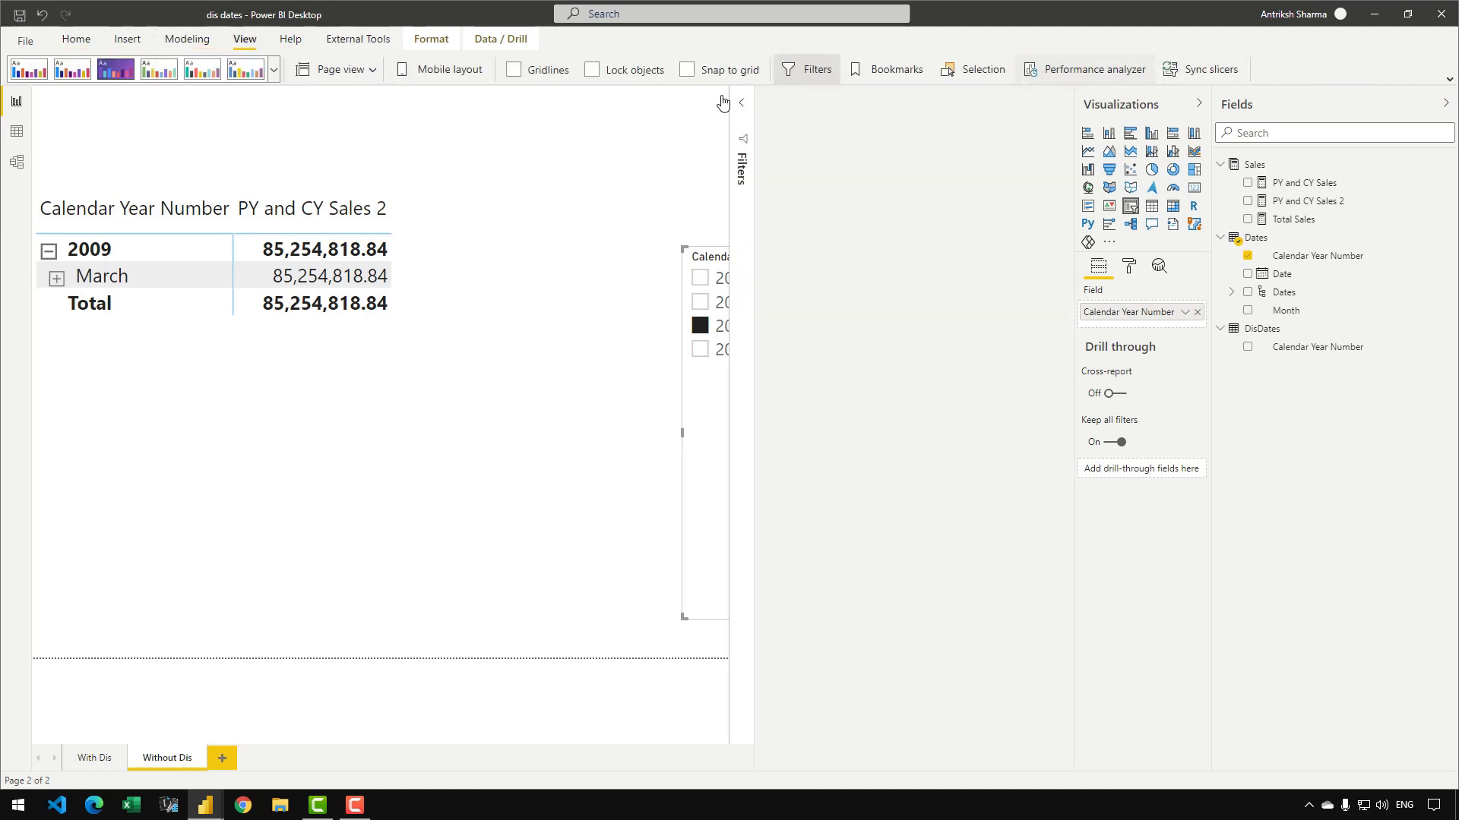
left_click(815, 134)
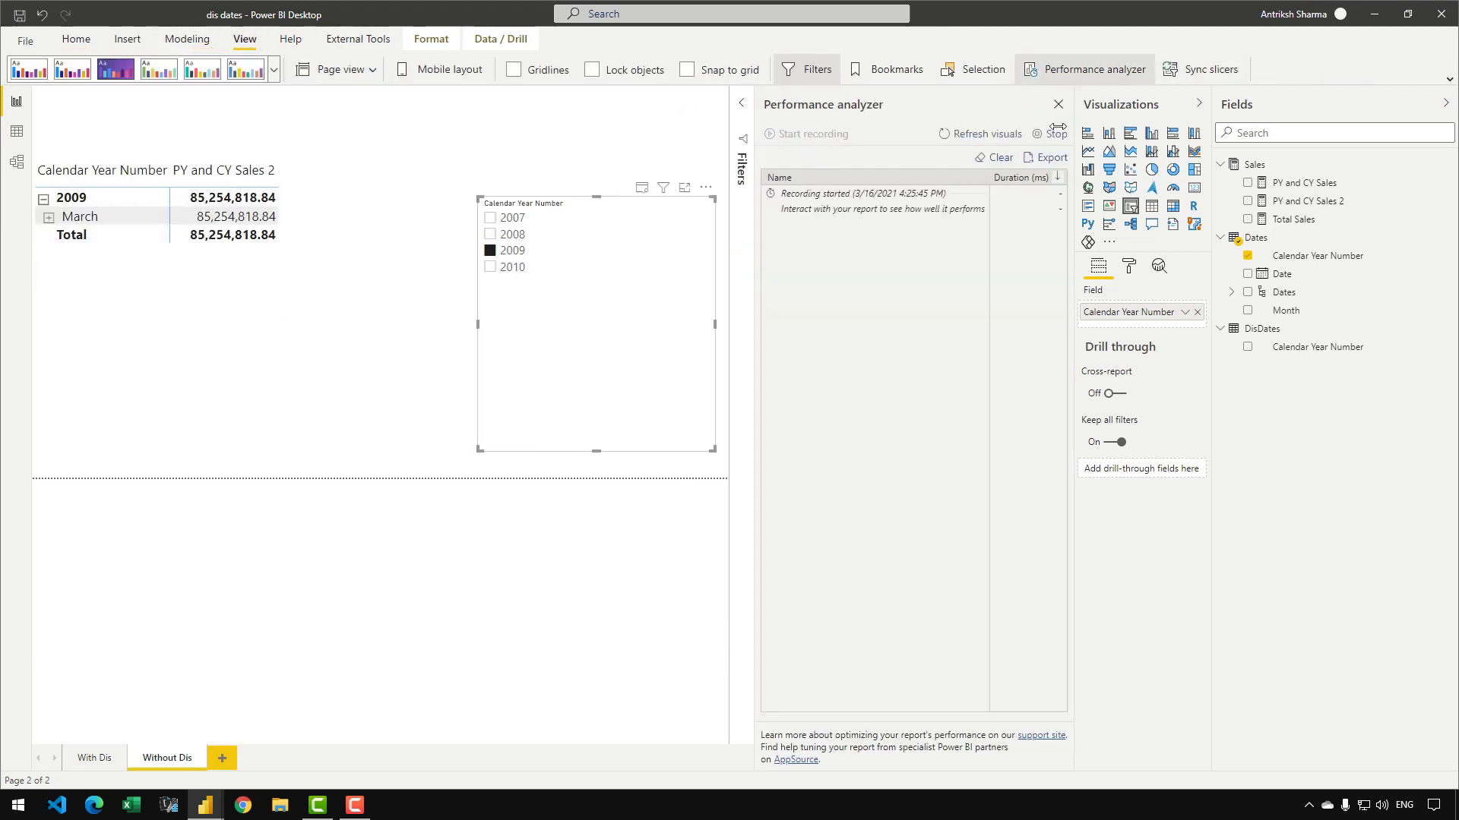
left_click(956, 135)
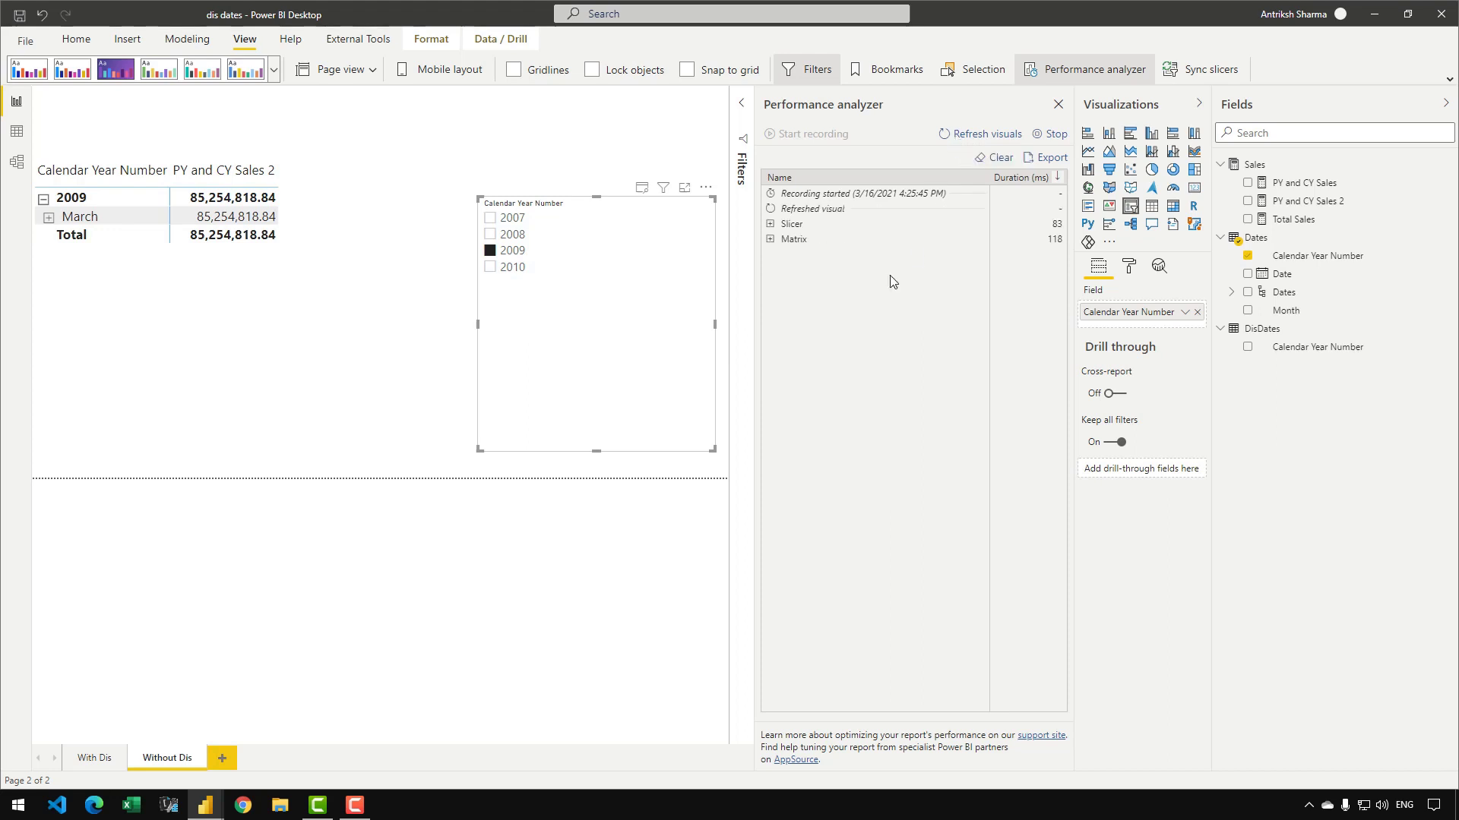
Step: Copy the matrix's recorded DAX query and paste it into a new query in DAX Studio
left_click(771, 238)
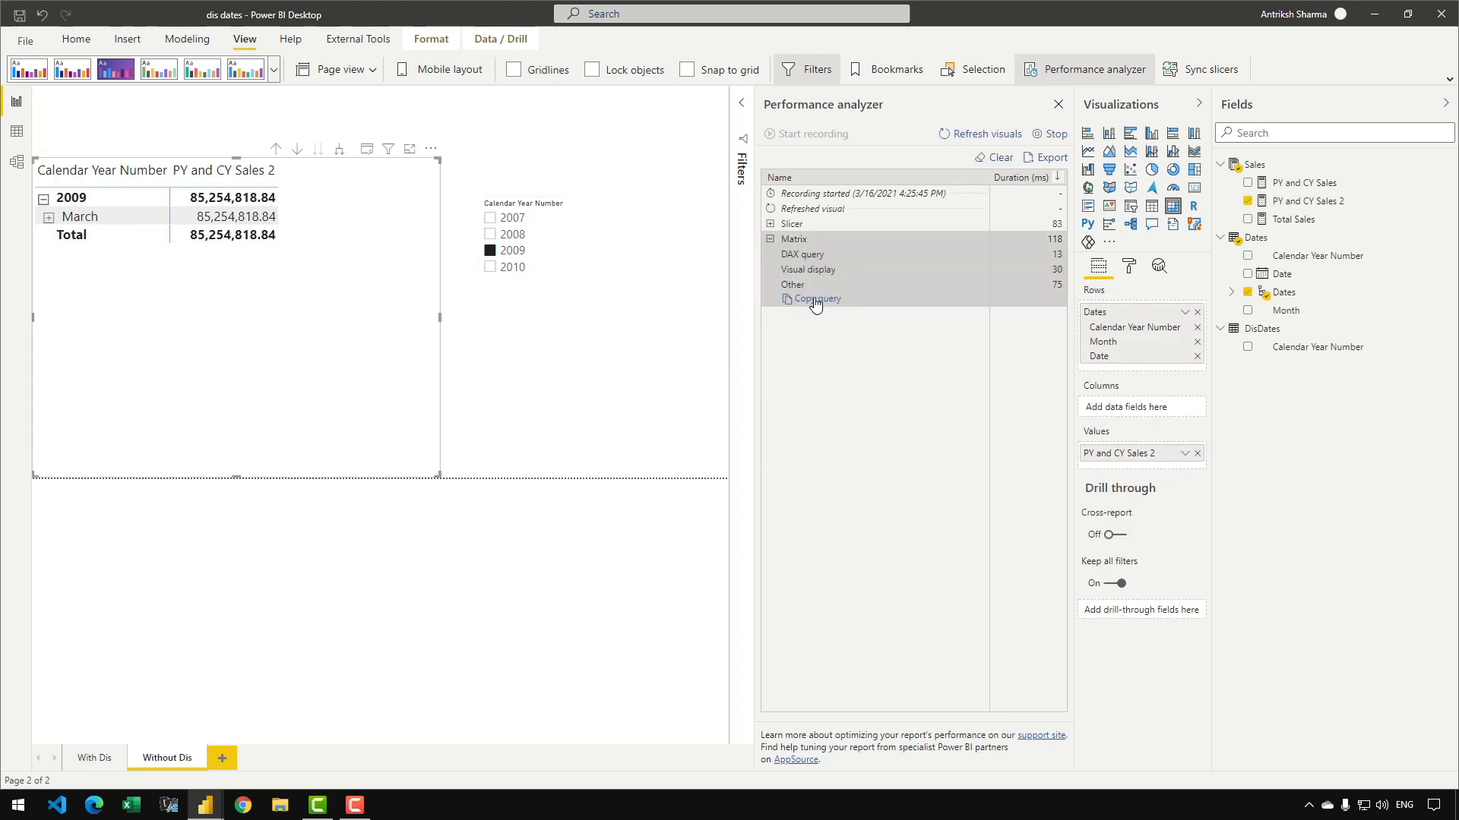
left_click(818, 298)
left_click(358, 42)
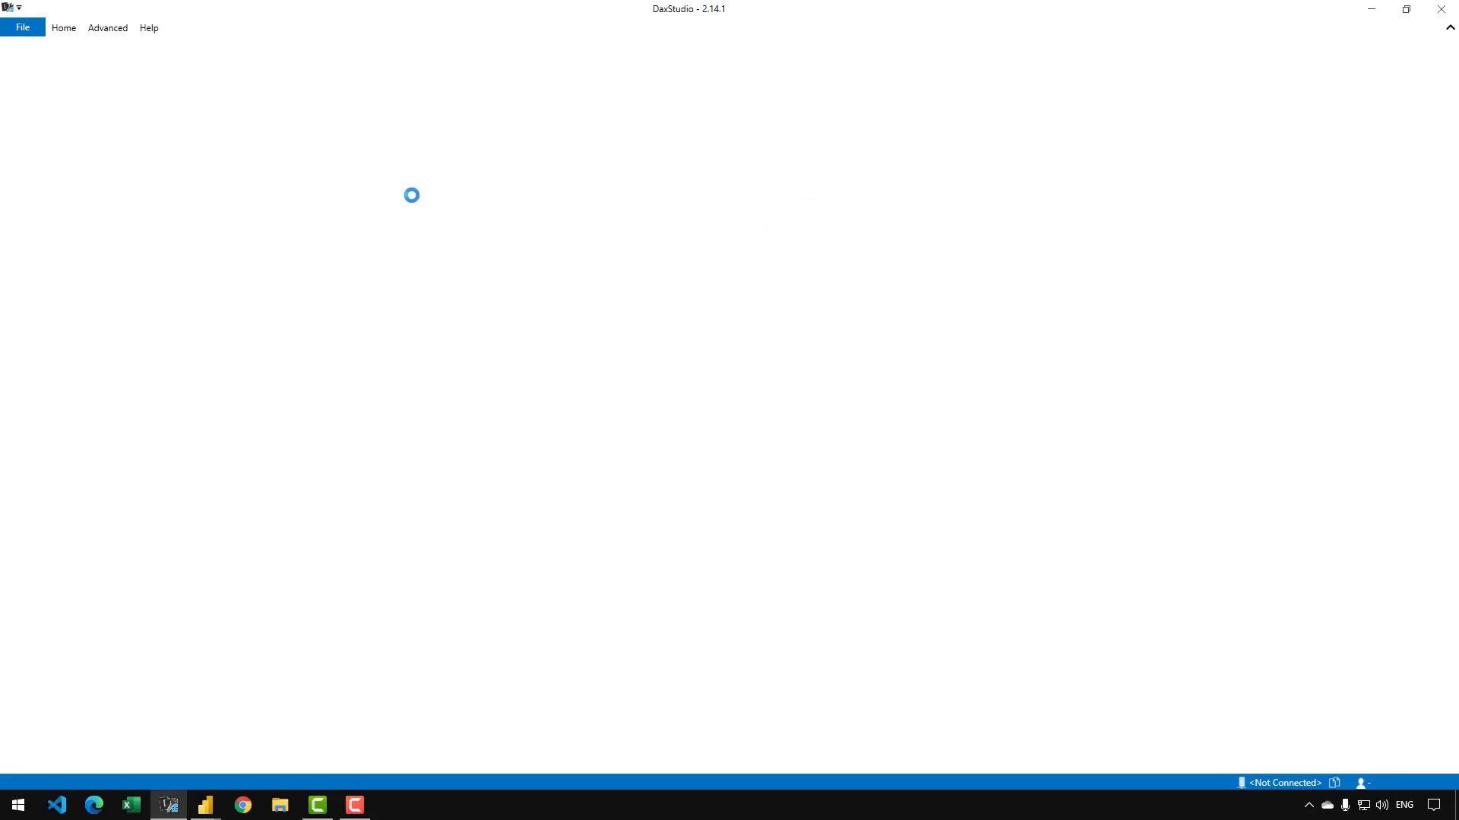
key("ctrl+v")
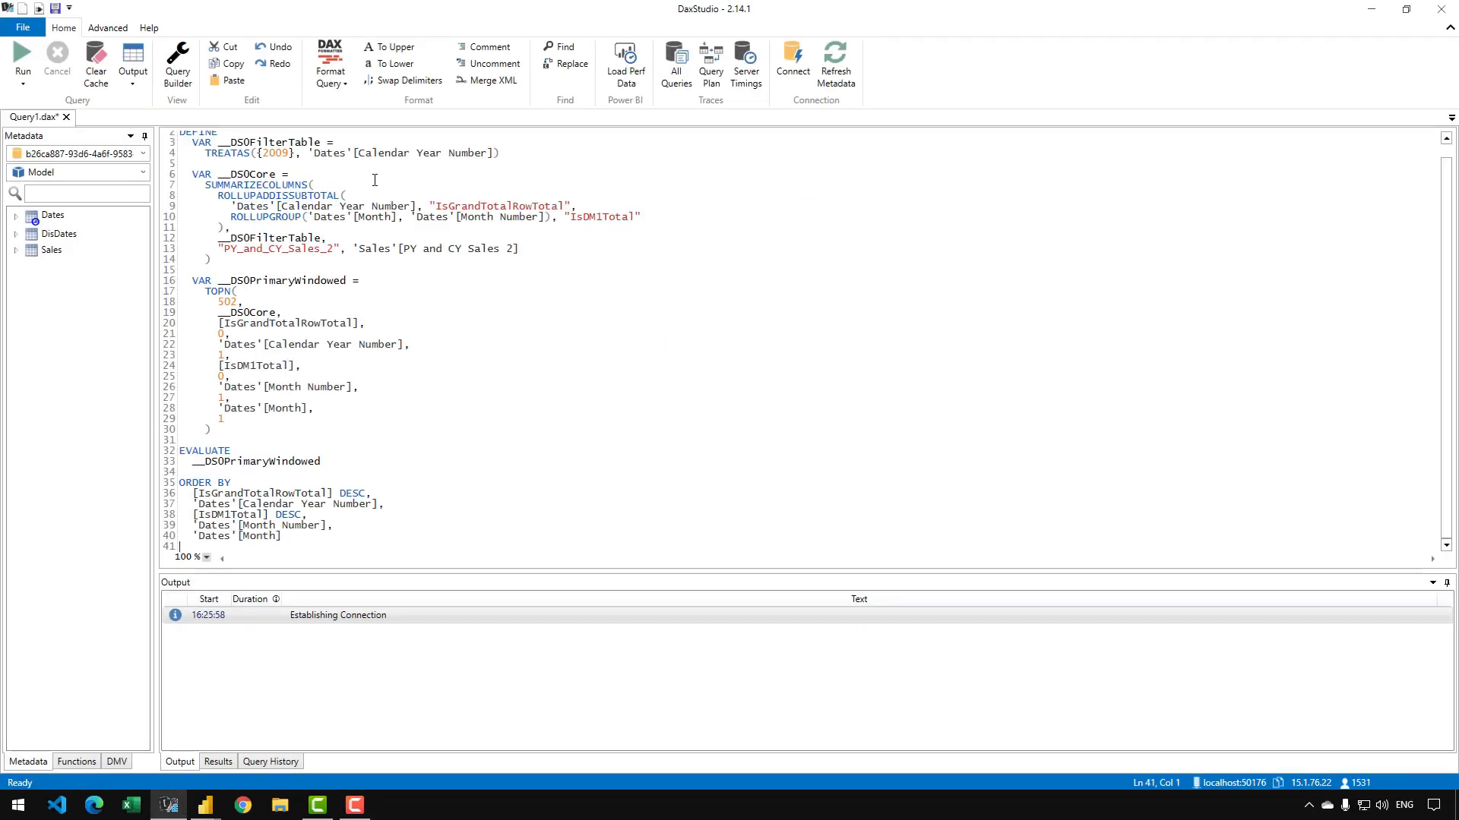
Step: Delete everything in the query from the __DS0PrimaryWindowed variable through the final ORDER BY clause
scroll(361, 184, "up", 5)
scroll(356, 250, "down", 3)
scroll(235, 221, "down", 2)
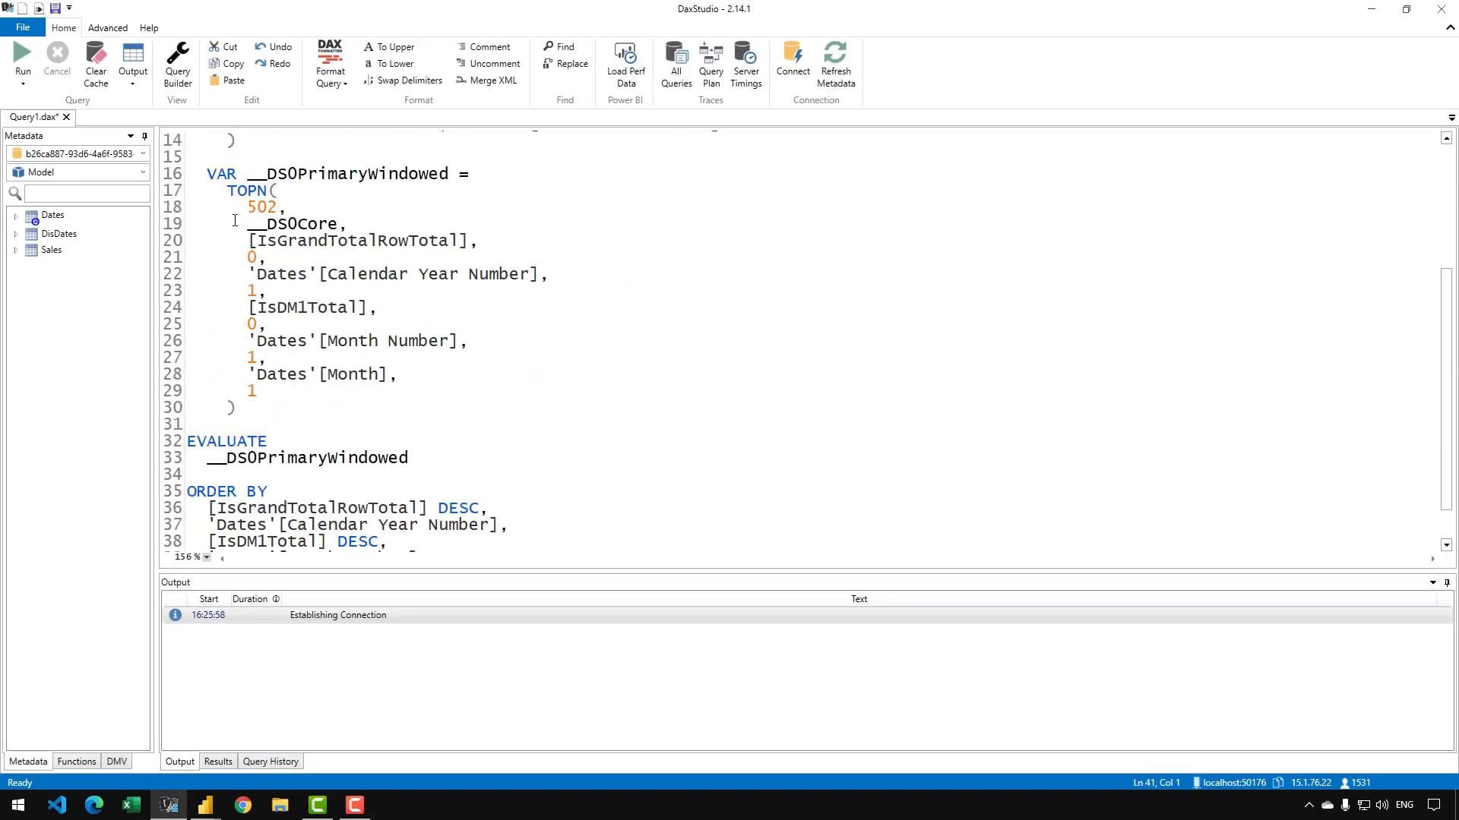
left_click_drag(213, 174, 508, 558)
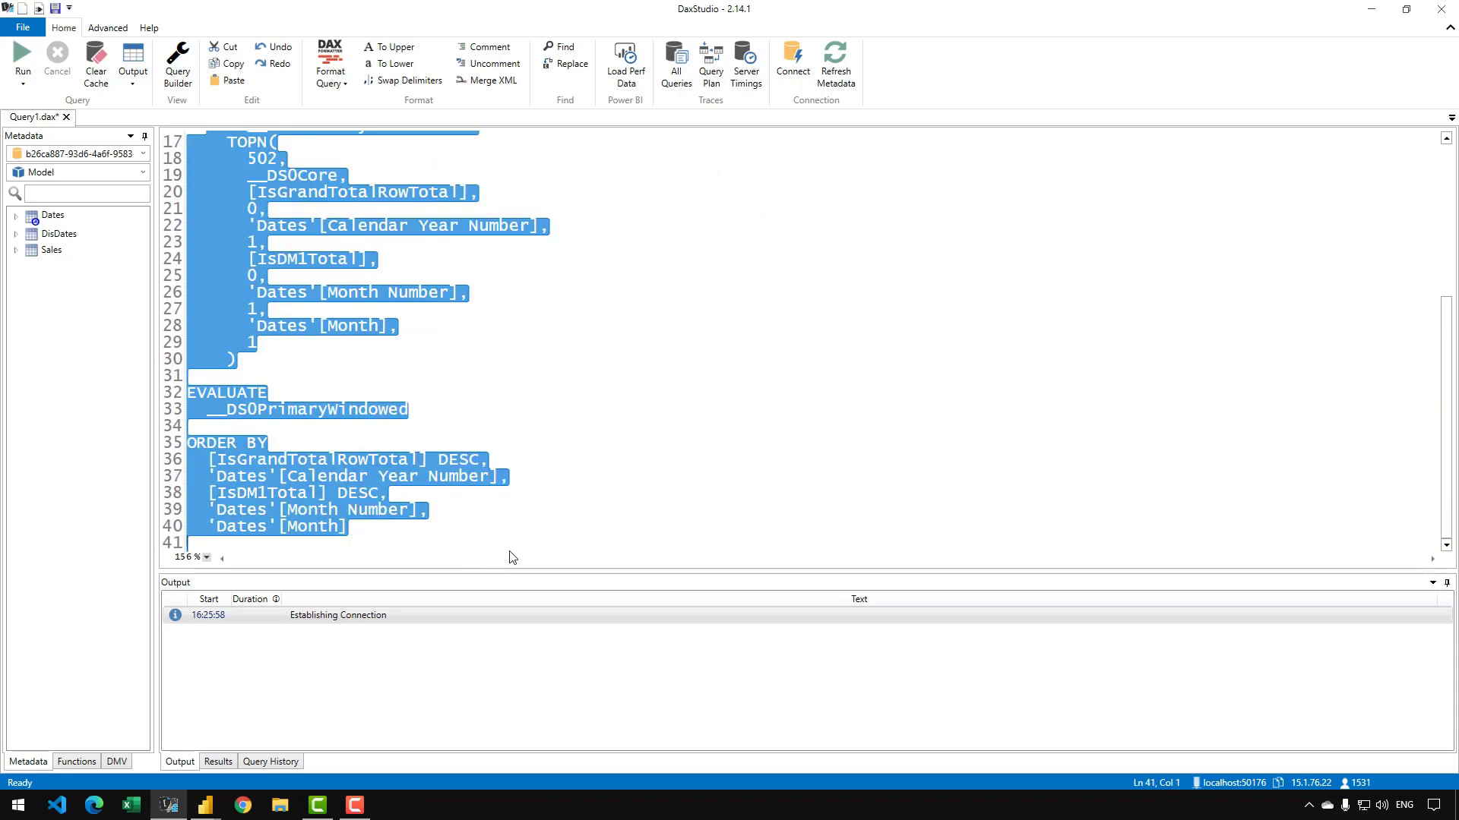
key("Delete")
key("BackSpace")
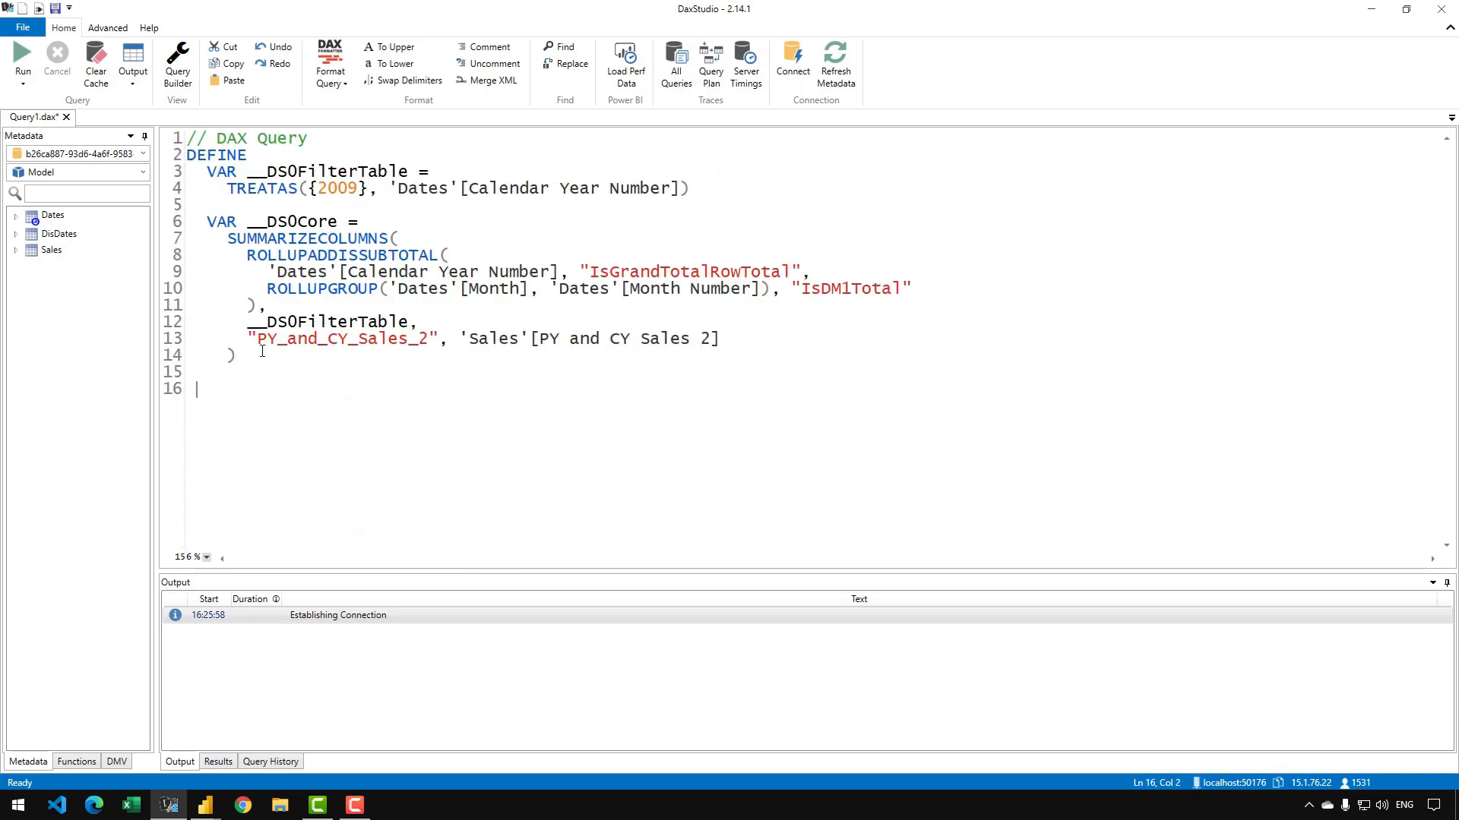
key("BackSpace")
Step: End the query with an EVALUATE statement that returns the __DS0Core variable
type("EV")
key("Tab")
double_click(301, 220)
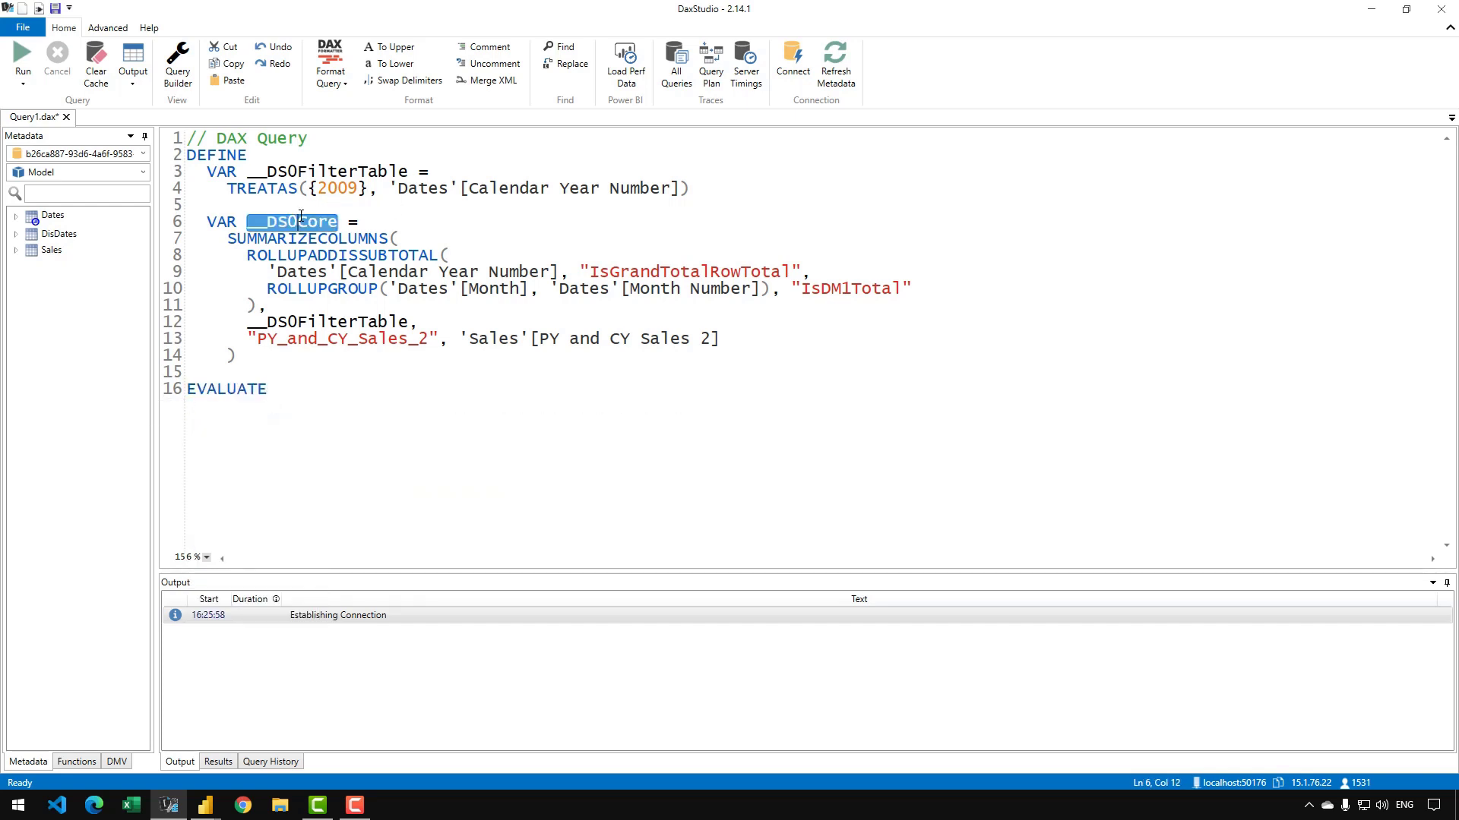
key("ctrl+c")
left_click(289, 389)
key("ctrl+v")
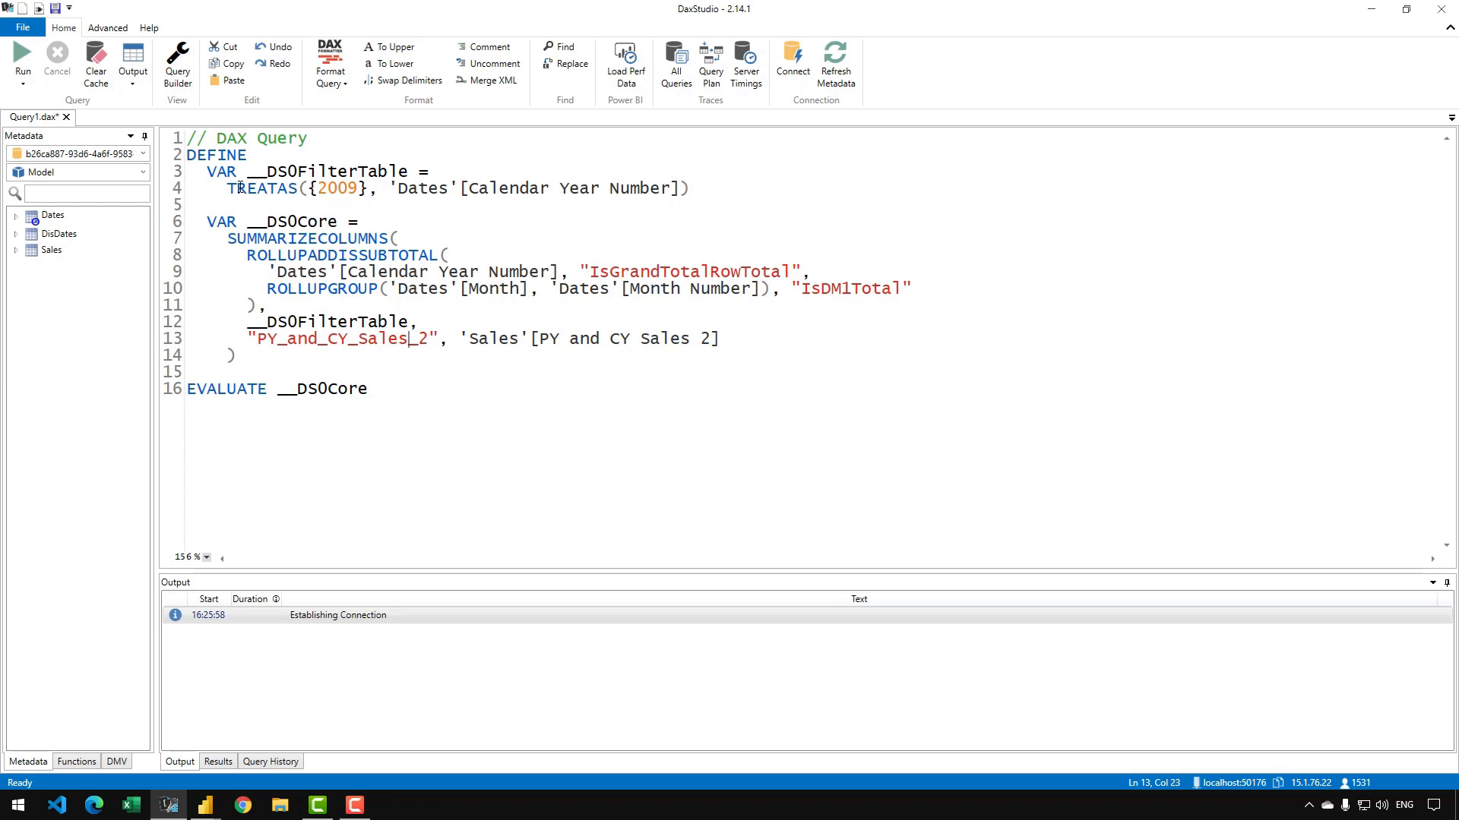
Step: Examine the TREATAS year filter and how SUMMARIZECOLUMNS in __DS0Core combines it with the ROLLUPADDISSUBTOTAL grouping
left_click_drag(237, 189, 343, 191)
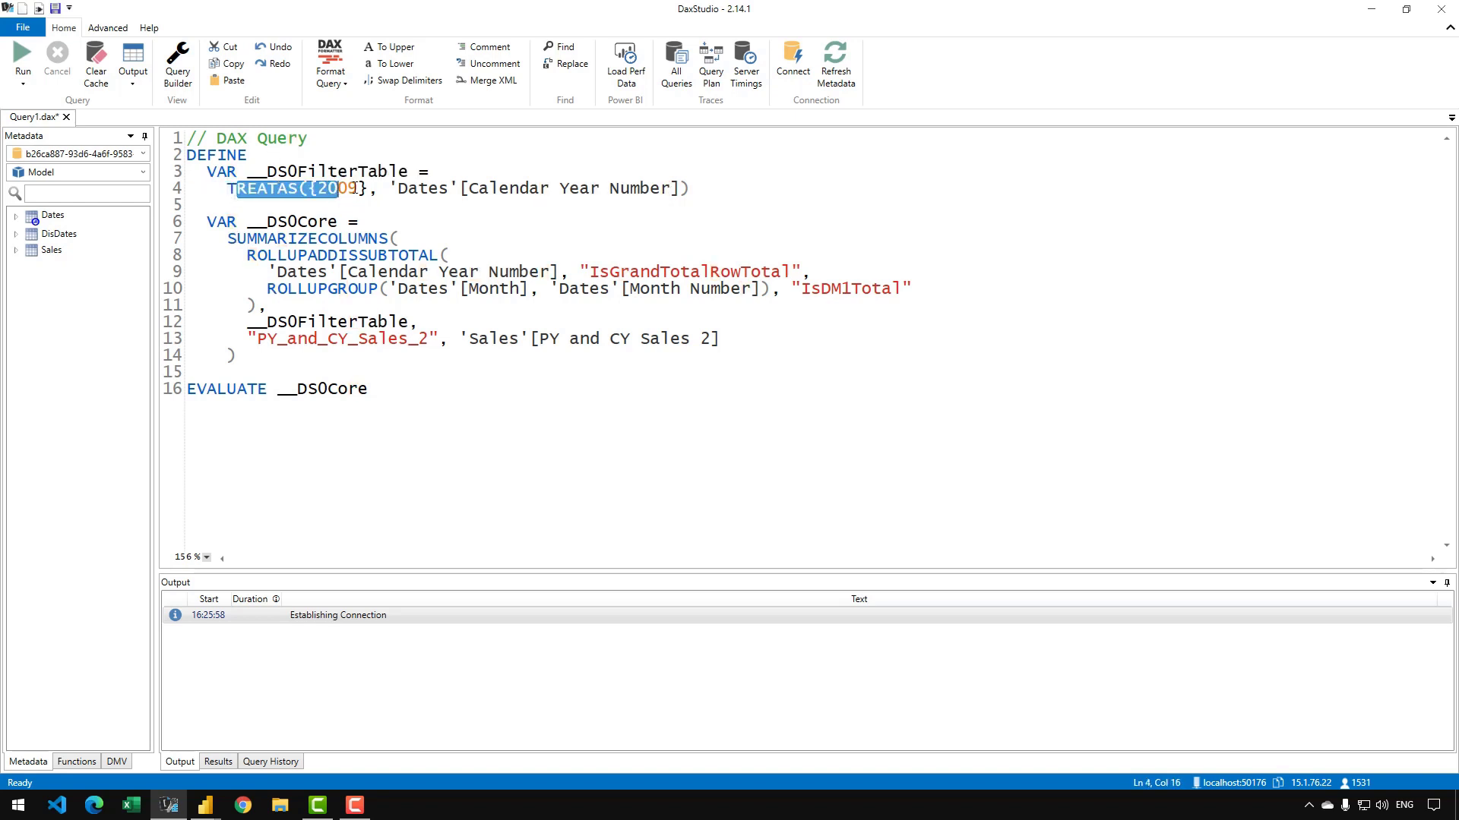
key("Down")
left_click_drag(230, 187, 513, 200)
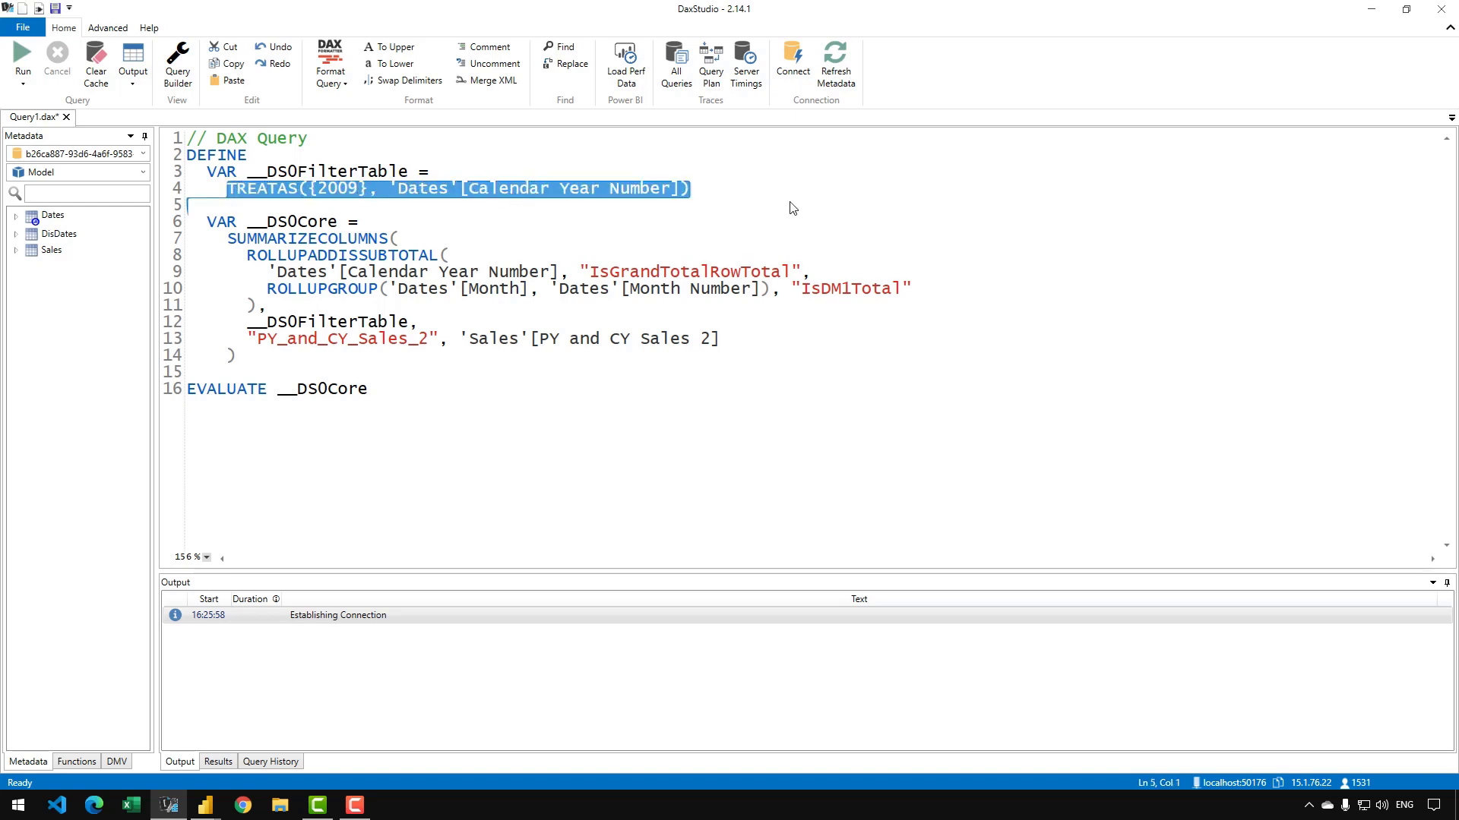
left_click(283, 225)
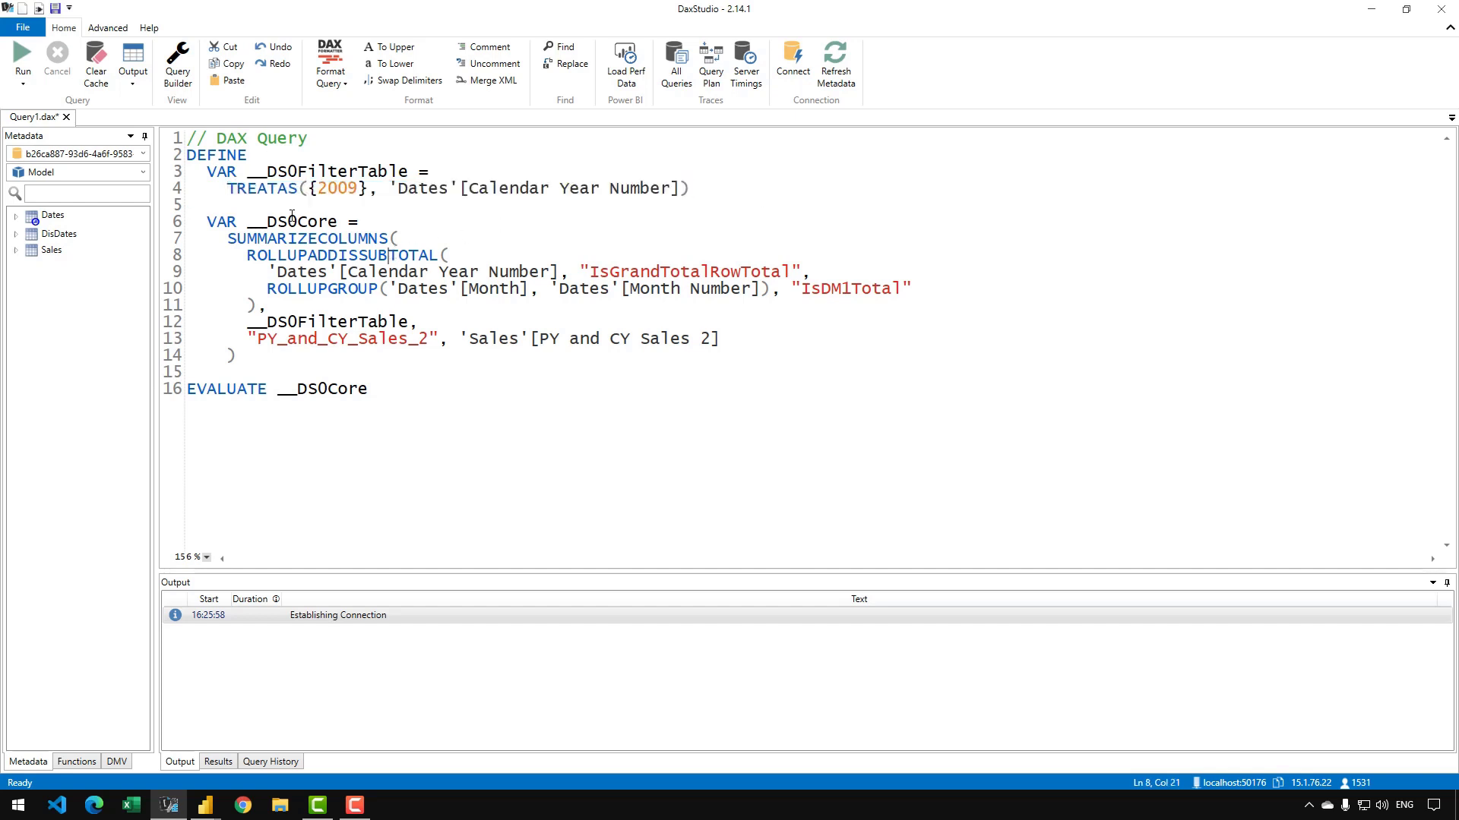
double_click(283, 225)
left_click(238, 238)
left_click_drag(228, 238, 399, 259)
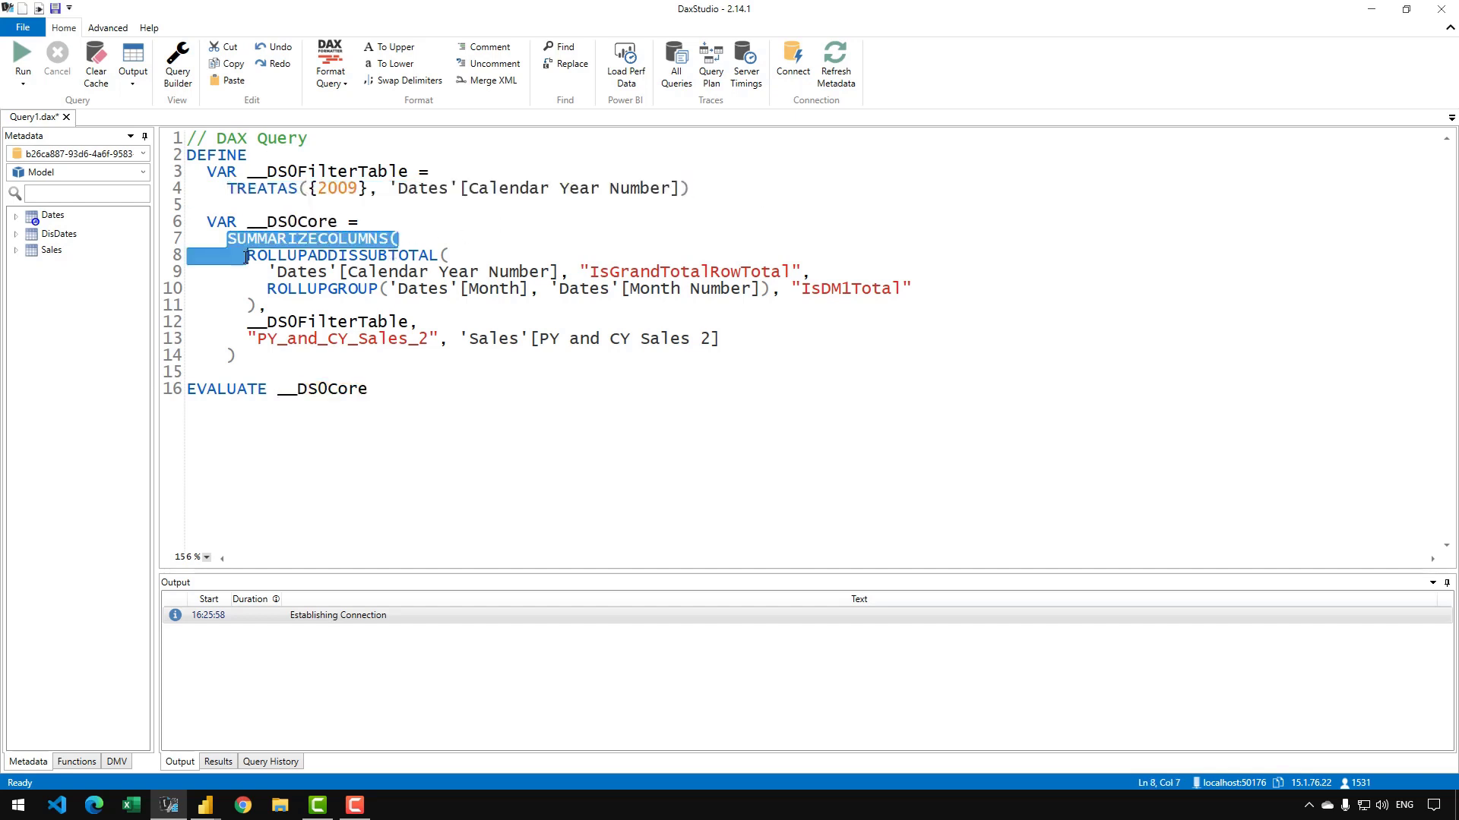
left_click(307, 271)
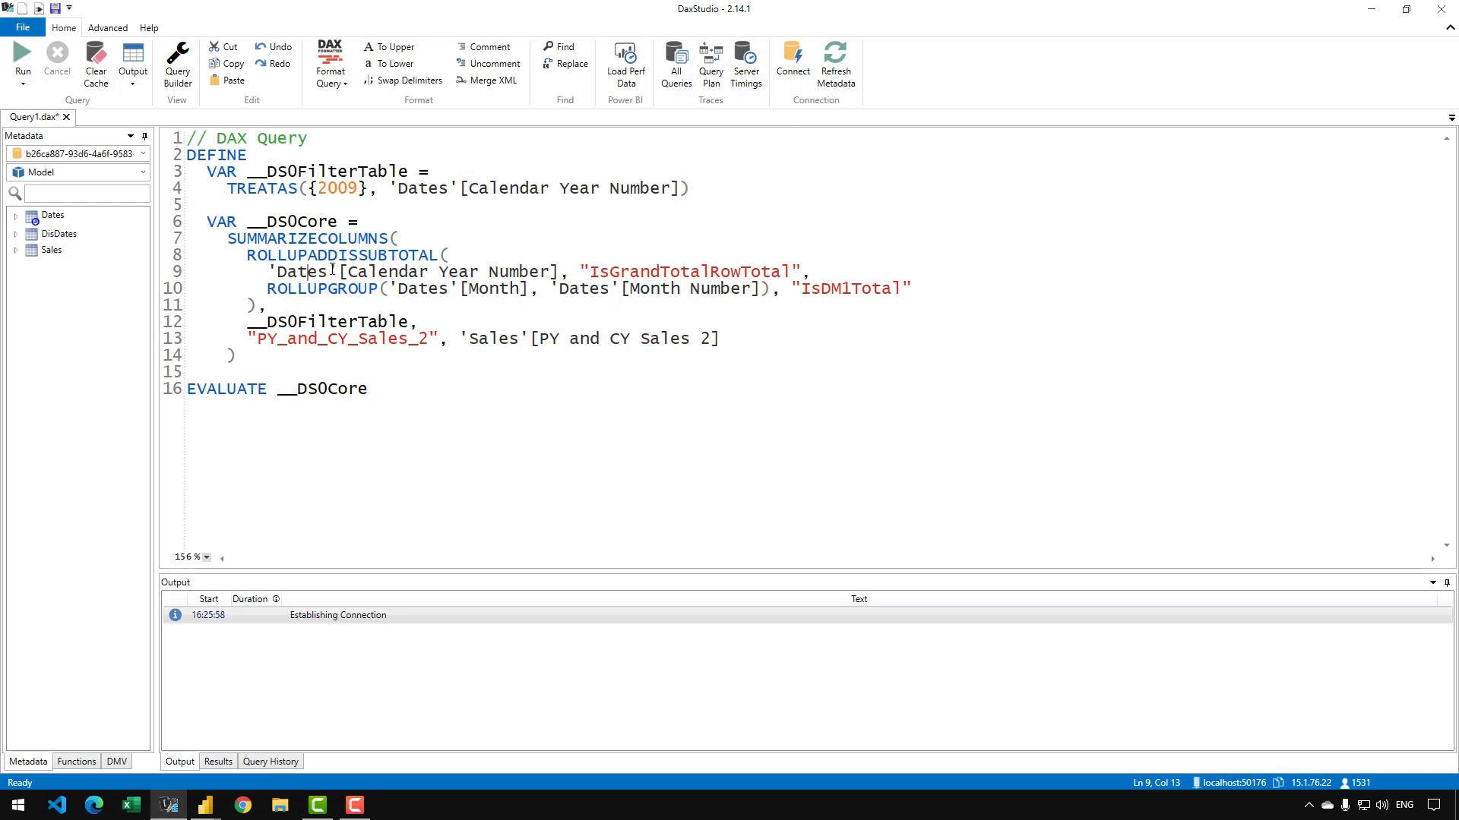
left_click(339, 303)
left_click_drag(257, 304, 257, 256)
left_click(320, 289)
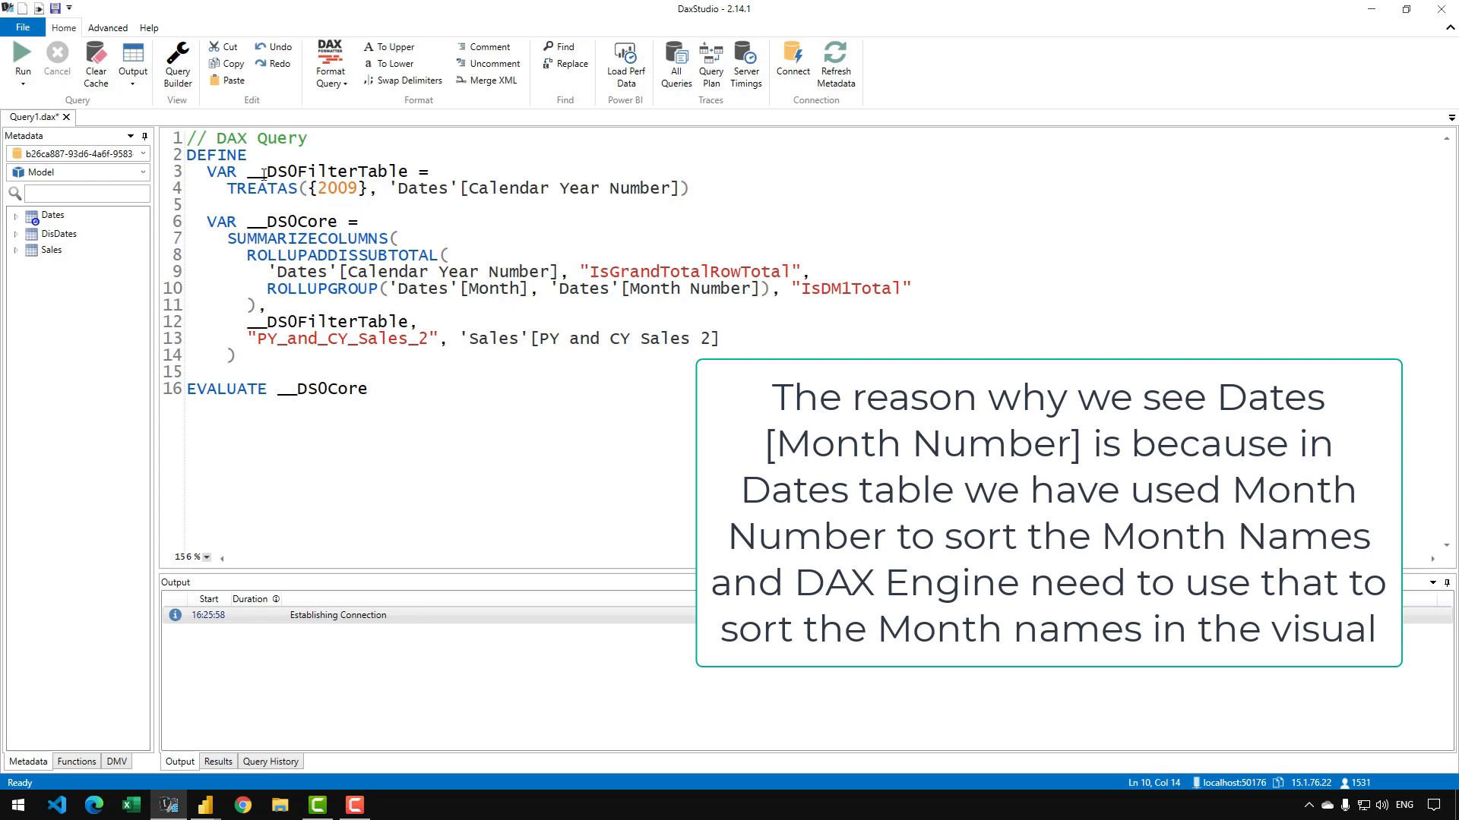
left_click(310, 172)
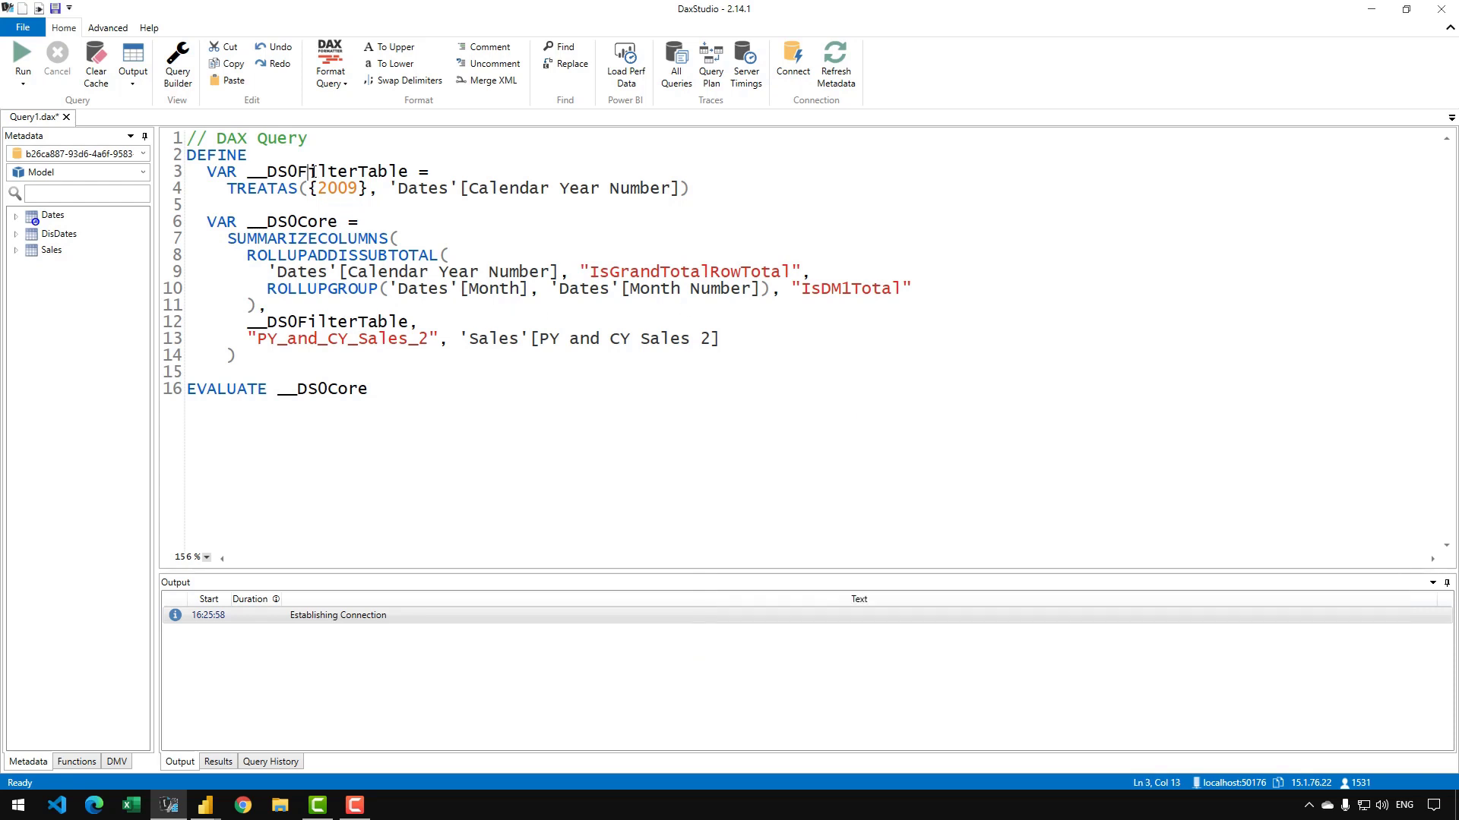
double_click(328, 323)
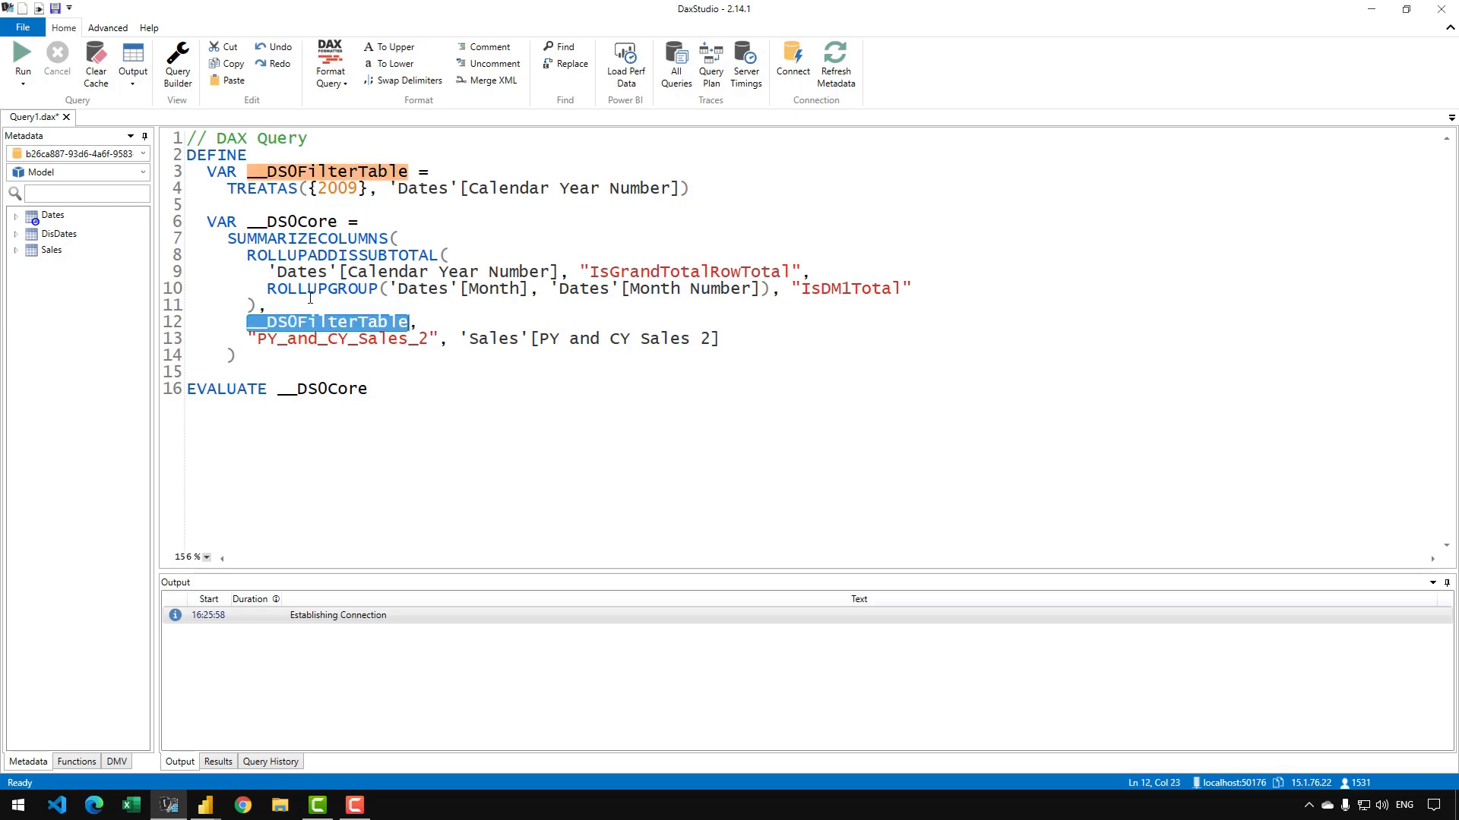
left_click_drag(259, 307, 246, 256)
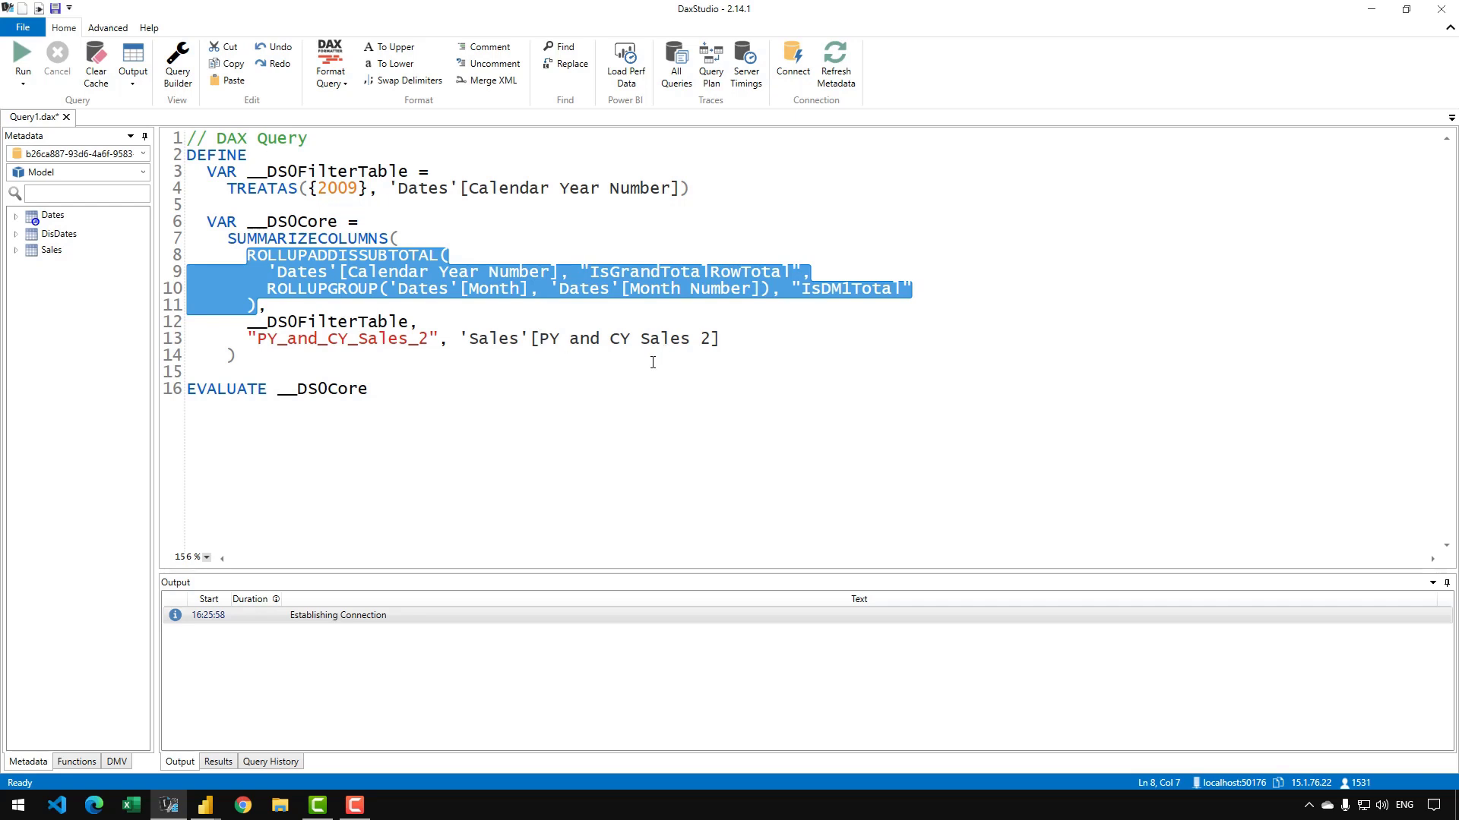
Step: Run the query and enlarge the results grid so its rows are easy to read
left_click(653, 322)
key("F5")
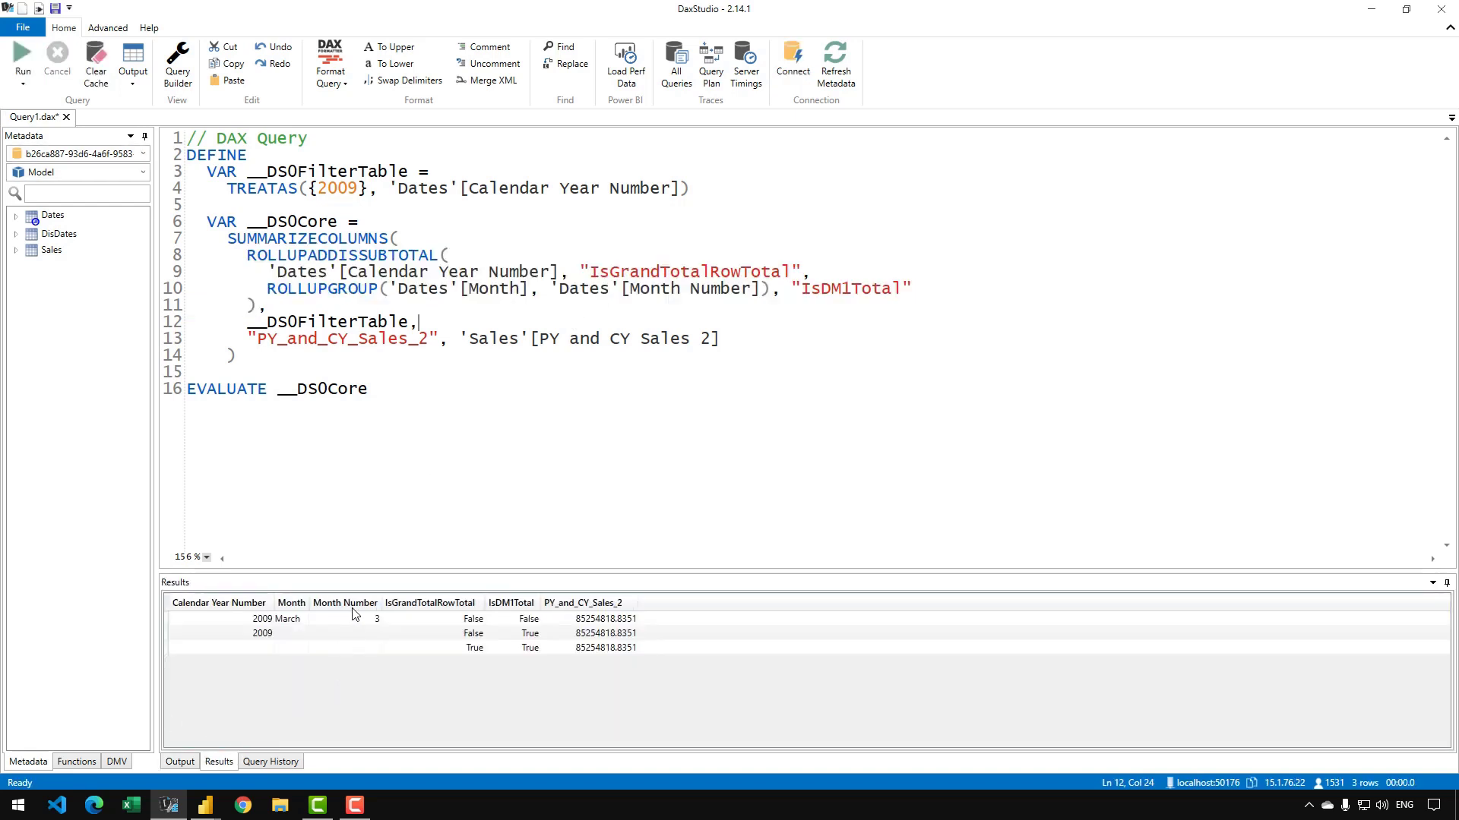
left_click_drag(362, 568, 388, 442)
scroll(329, 564, "up", 3, "ctrl")
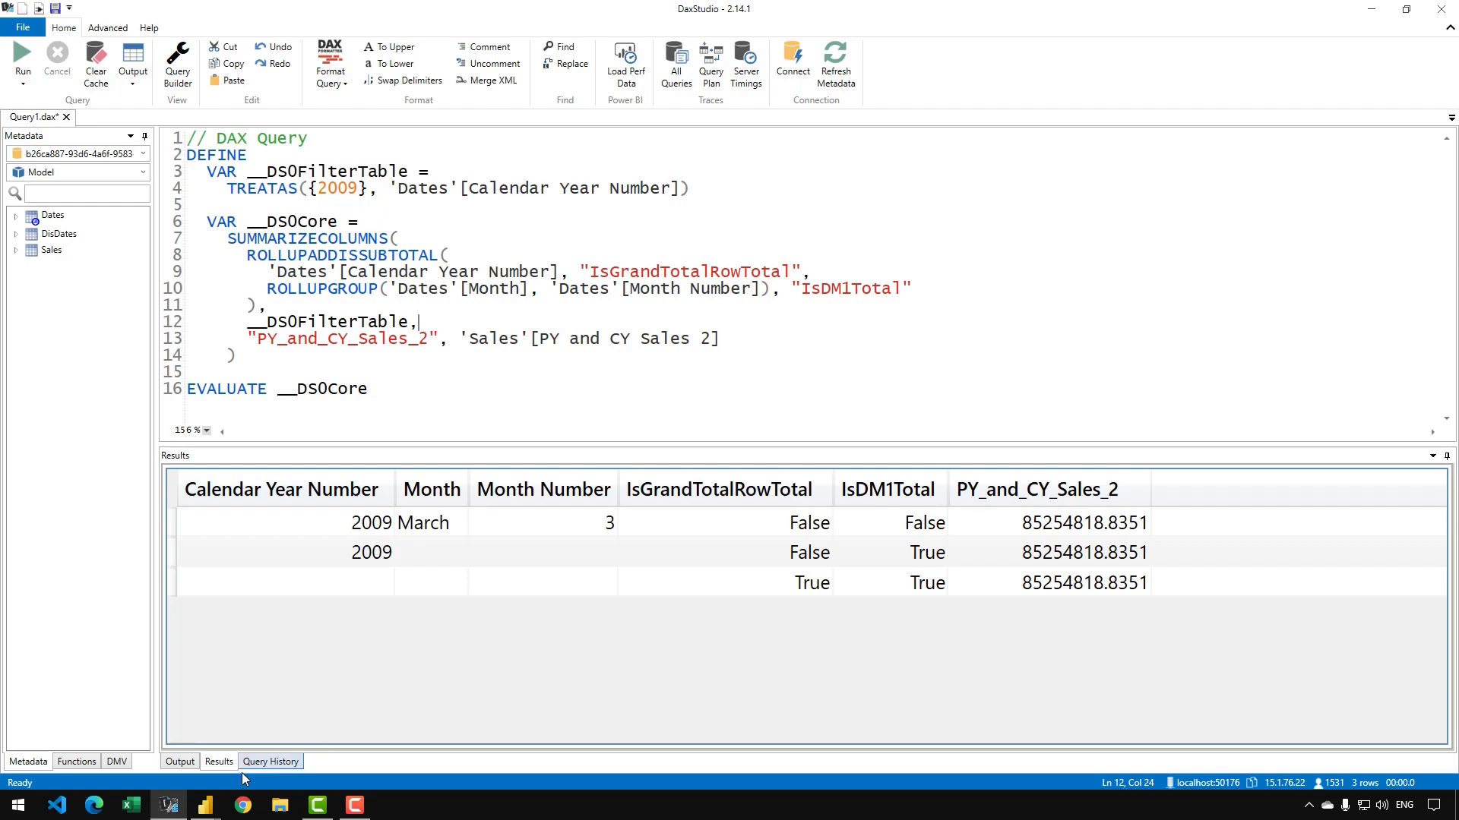
Step: Switch to the dis dates report in Power BI Desktop, open the With Dis page and clear the Performance analyzer log
mouse_move(205, 804)
left_click(149, 720)
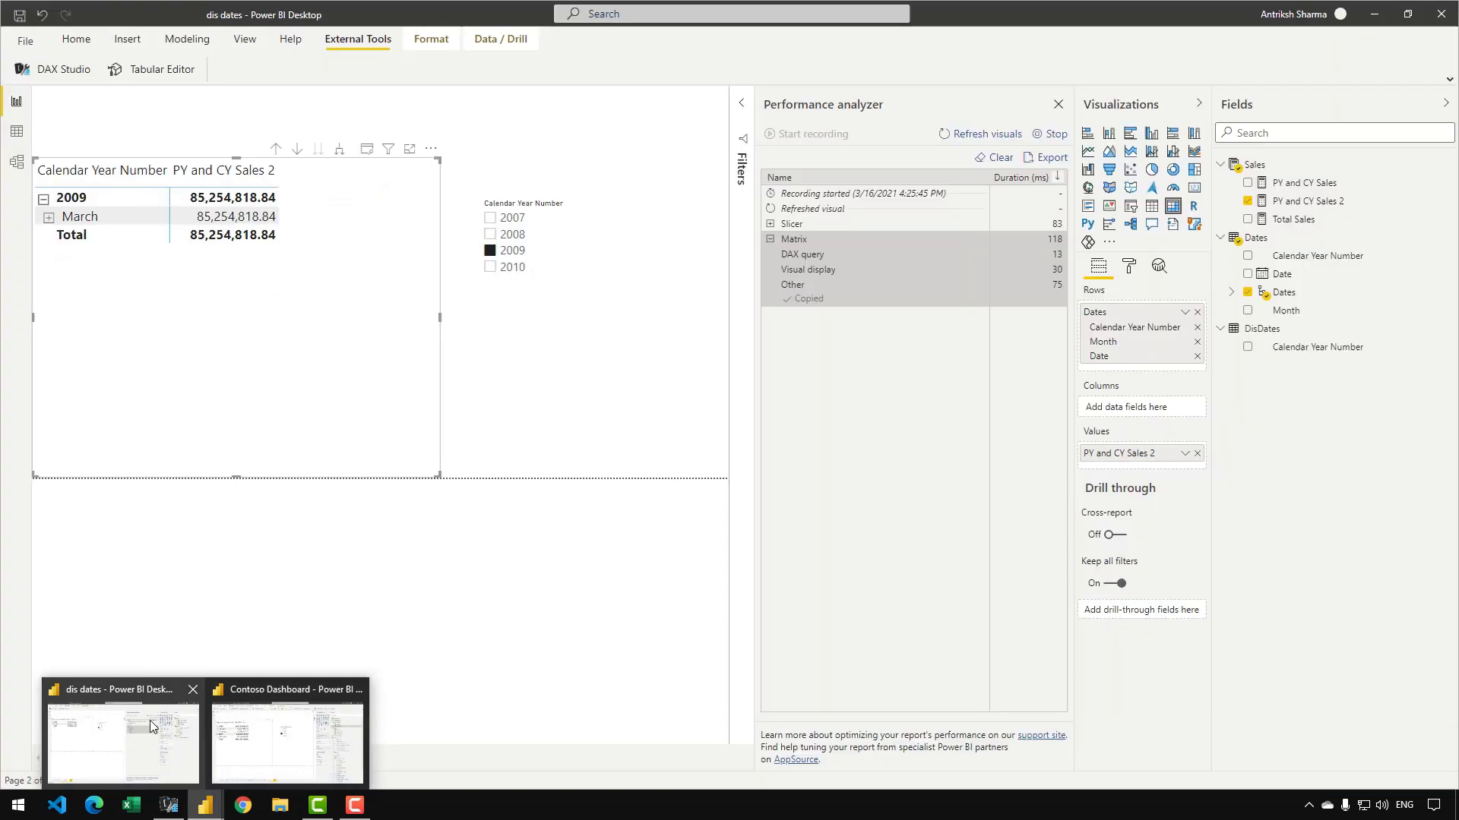
left_click(93, 758)
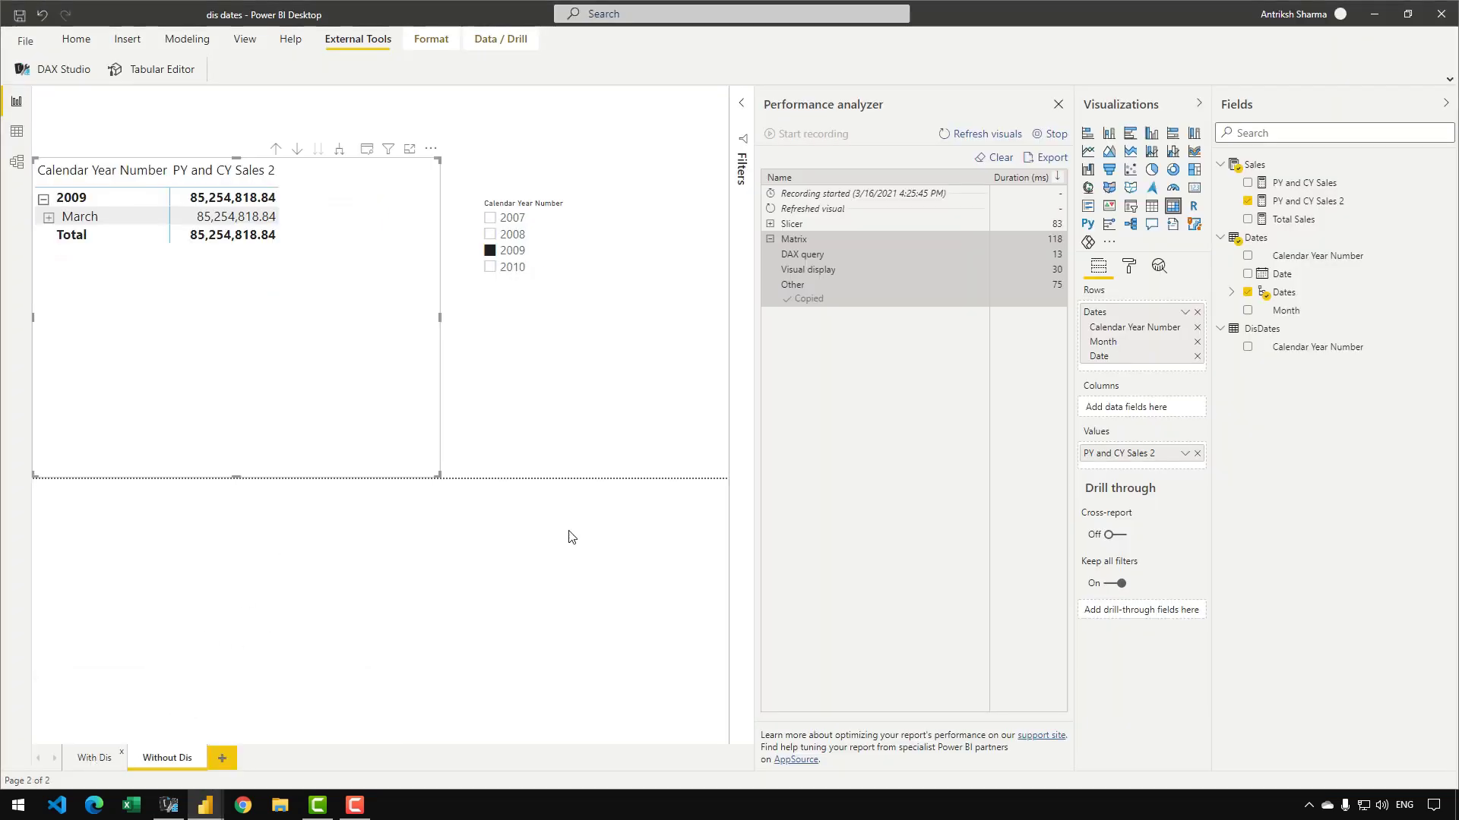
left_click(995, 158)
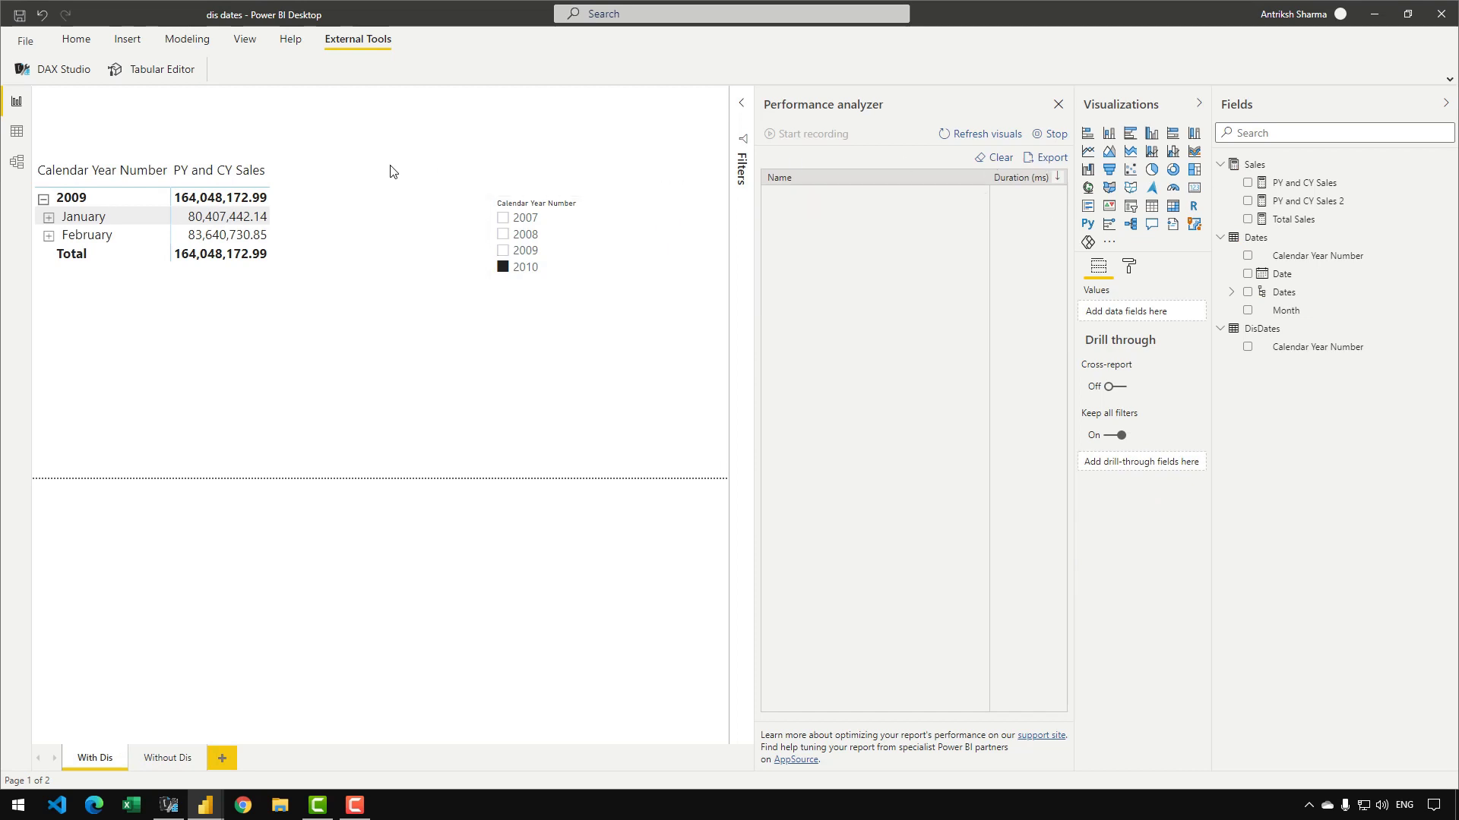
Step: Filter the disconnected year slicer to 2009, refresh the visuals and copy the matrix's query from the Performance analyzer
left_click(509, 252)
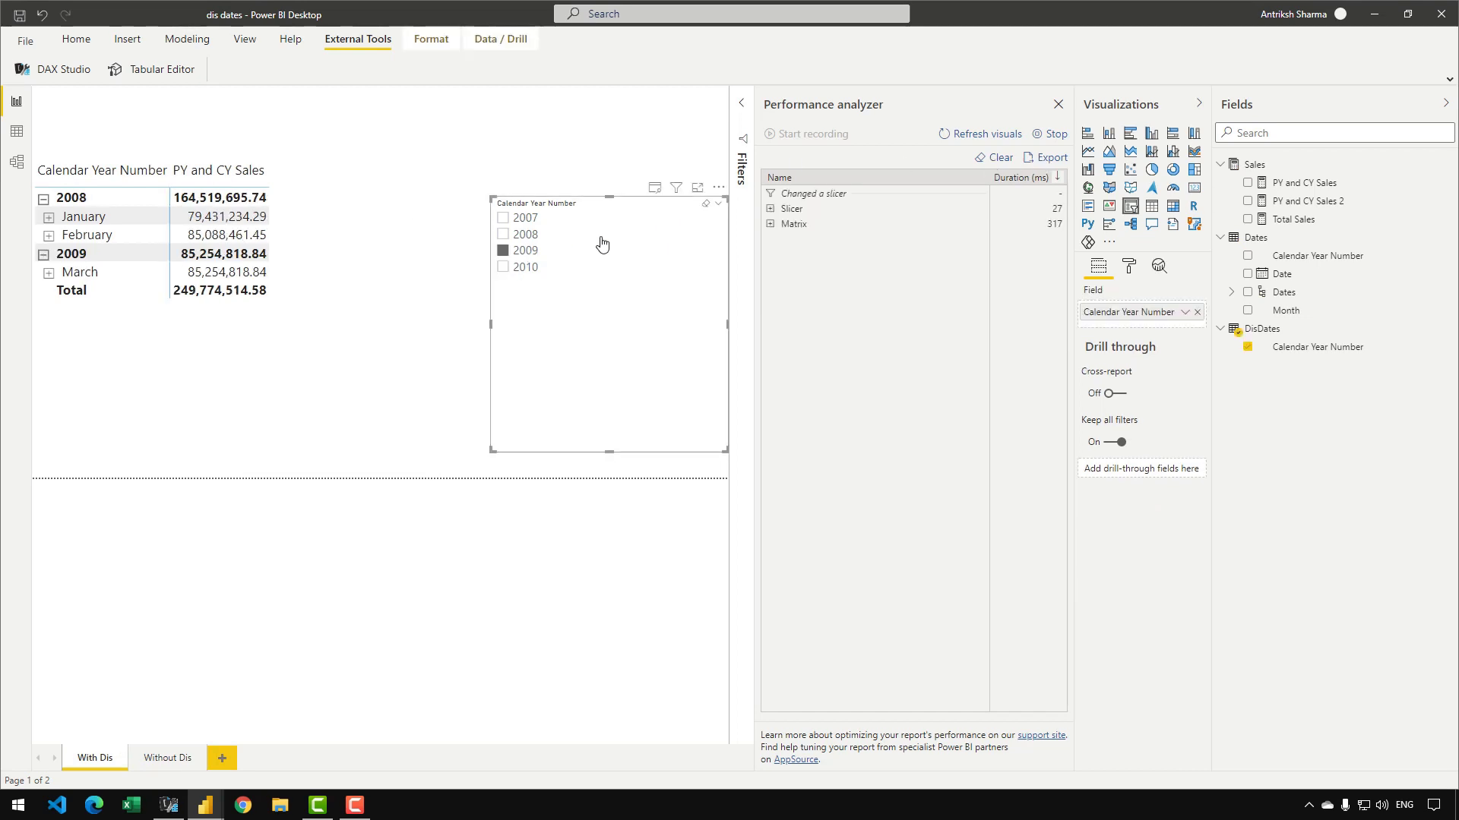
left_click(957, 135)
left_click(770, 270)
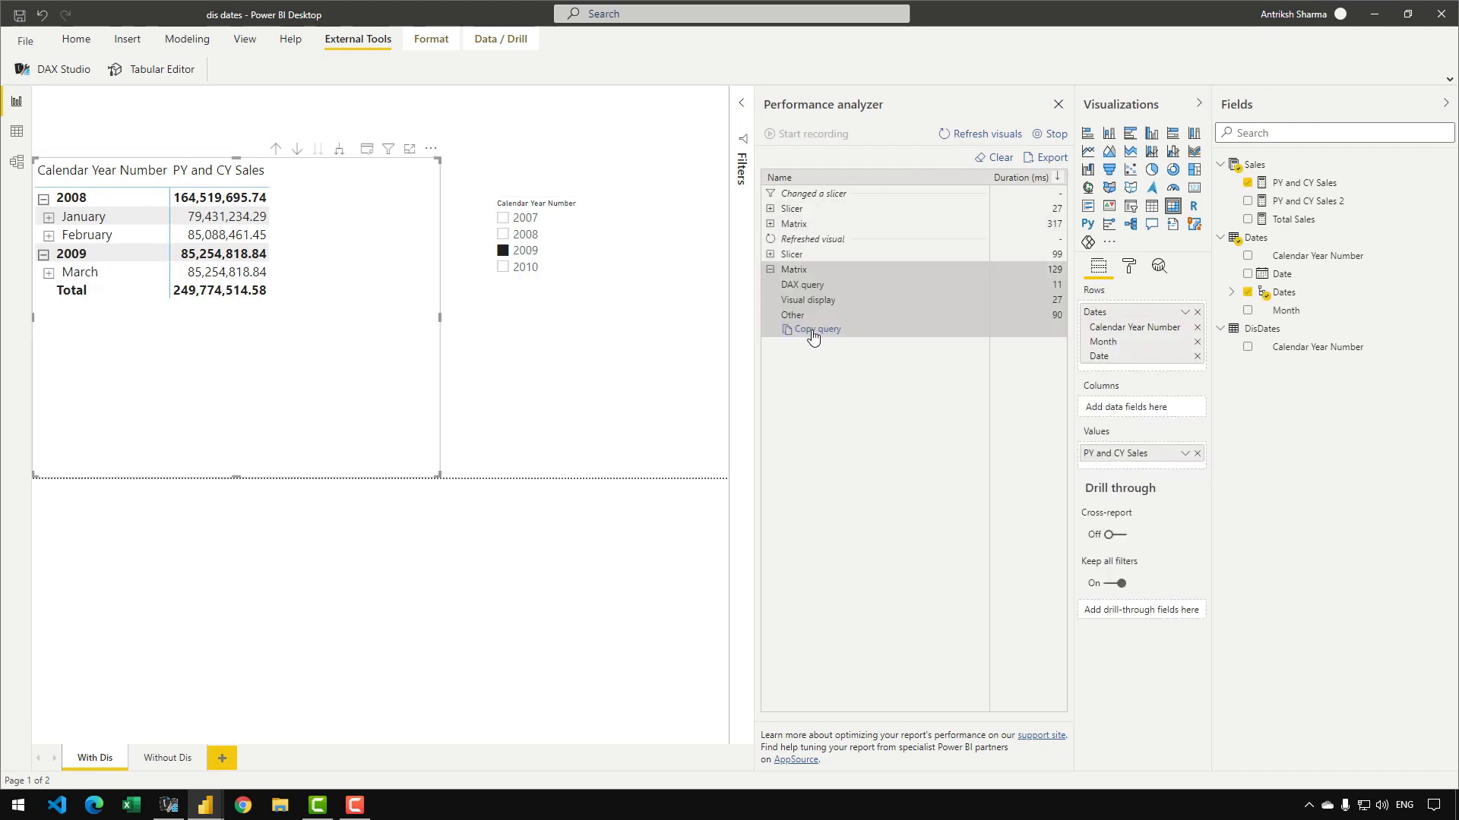
left_click(810, 329)
Step: In DAX Studio, replace the old query with the copied one and delete everything after the __DS0Core variable
key("alt+Tab")
key("ctrl+a")
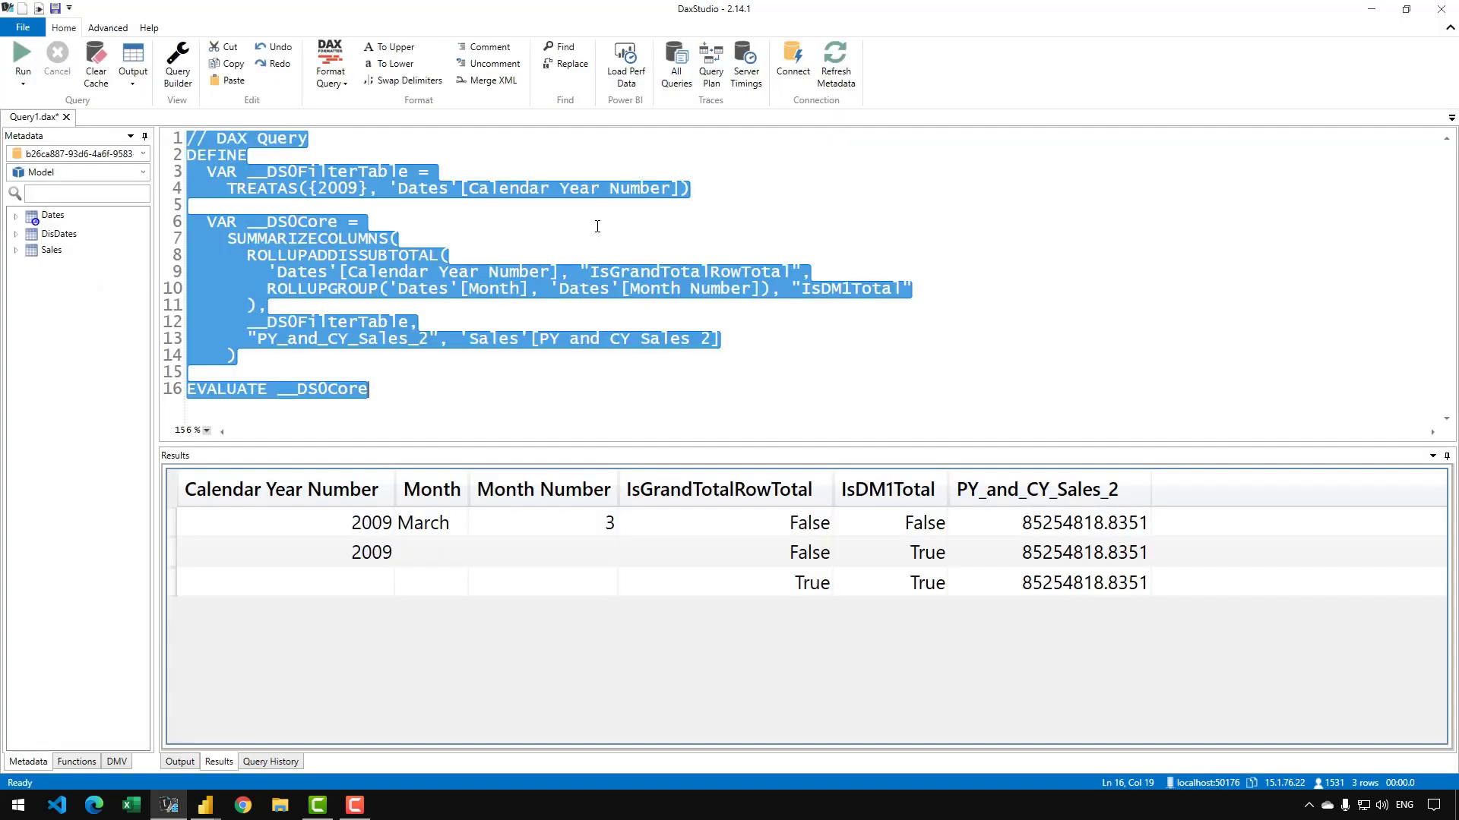
key("ctrl+v")
scroll(529, 257, "up", 9)
scroll(530, 257, "down", 5)
scroll(196, 201, "up", 2)
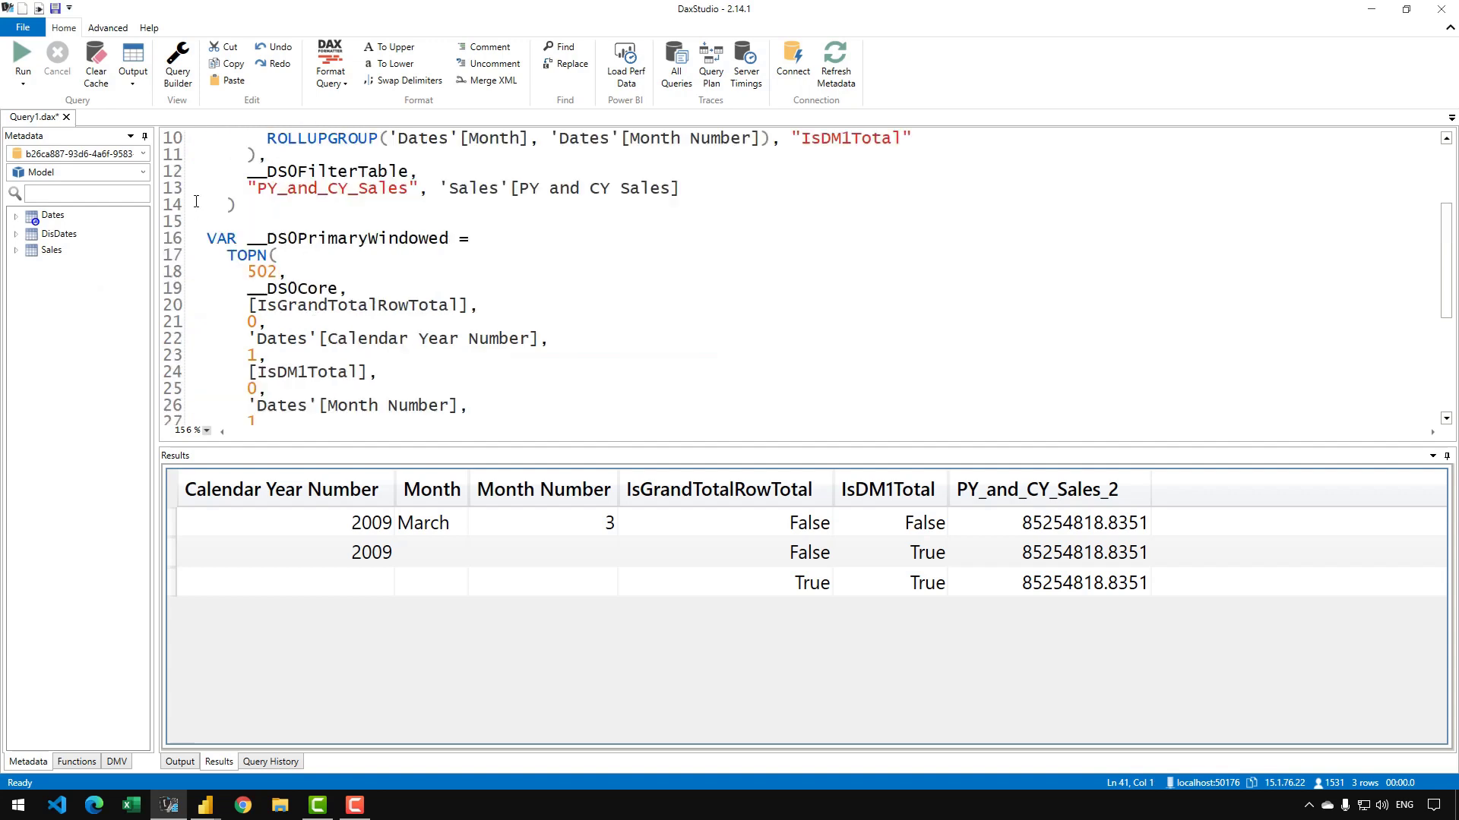
left_click_drag(192, 231, 556, 524)
key("Delete")
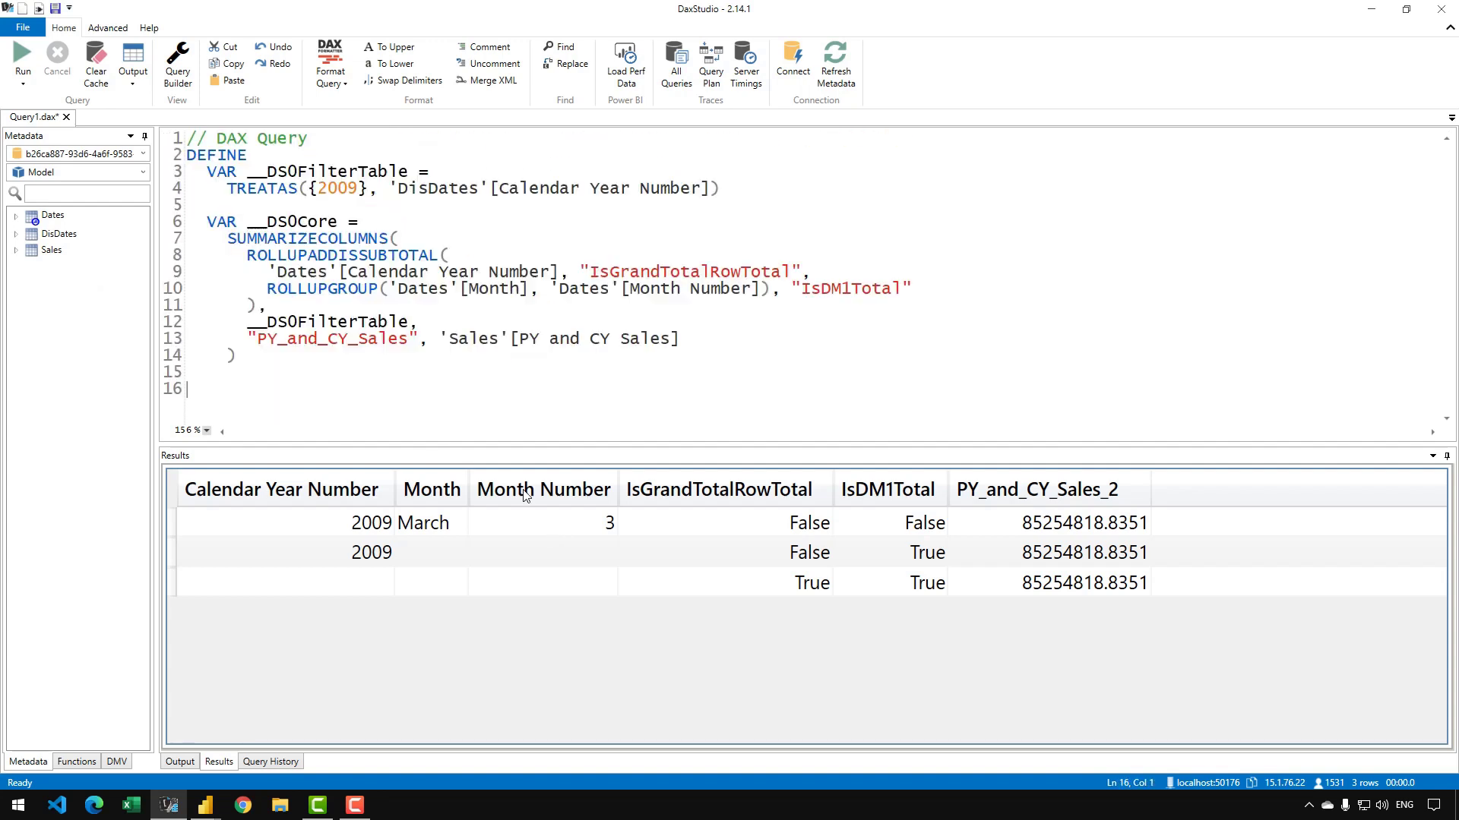
Step: Add an EVALUATE statement that returns __DS0Core at the end and run the query
type("eva")
key("BackSpace")
type("v")
type("a")
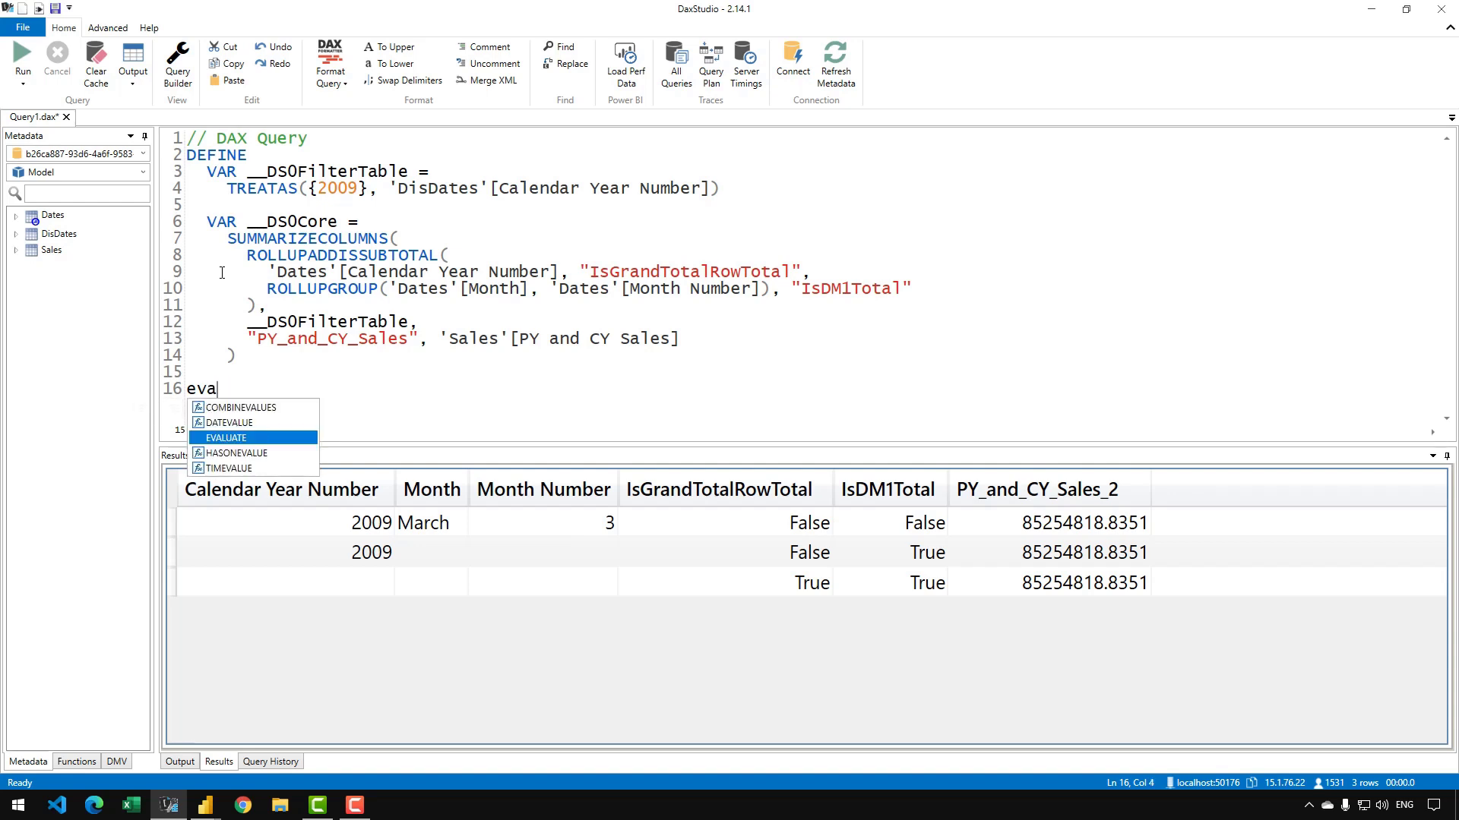
key("Tab")
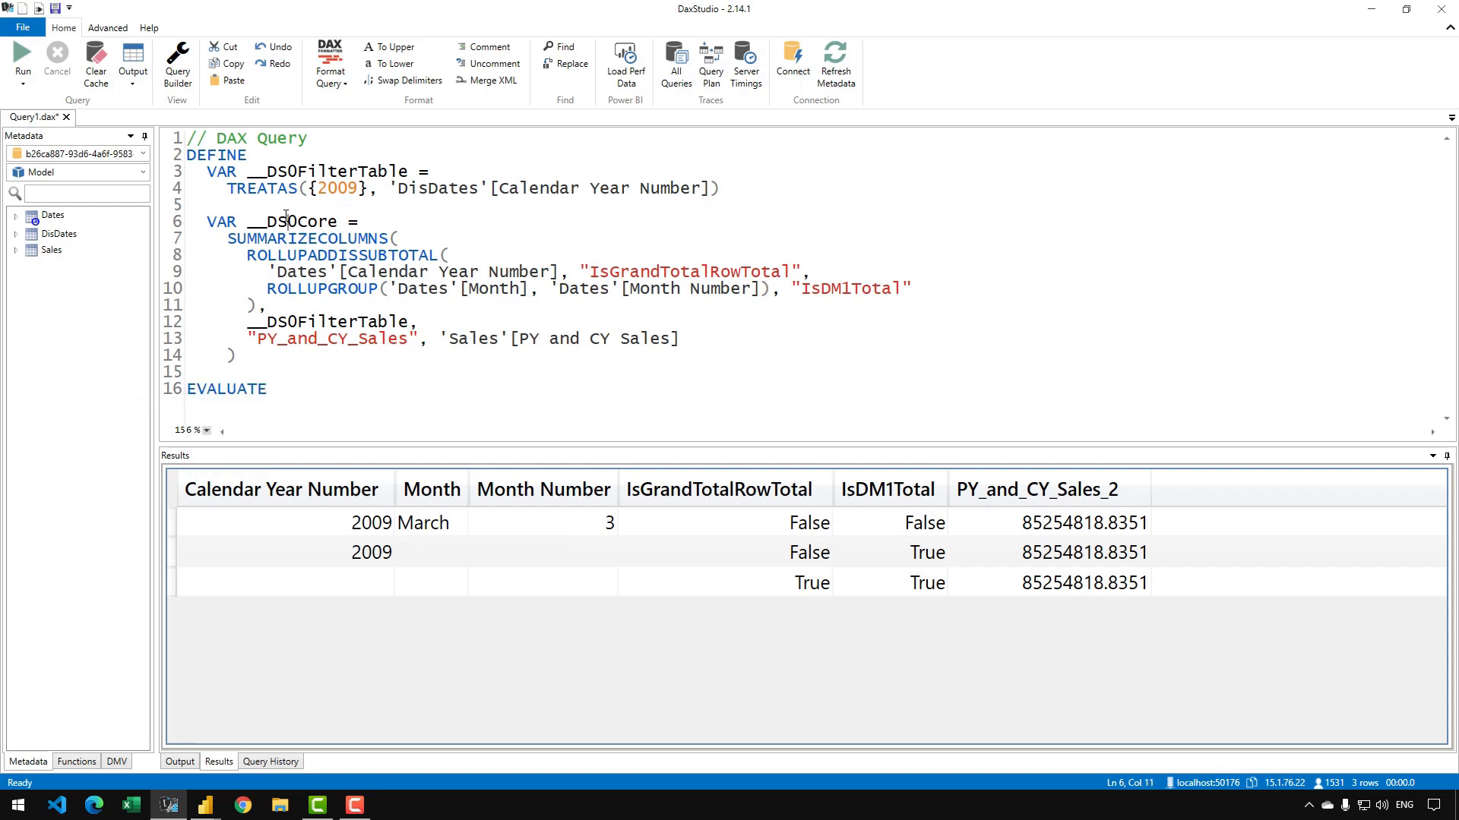
double_click(292, 221)
left_click(296, 382)
key("ctrl+v")
key("F5")
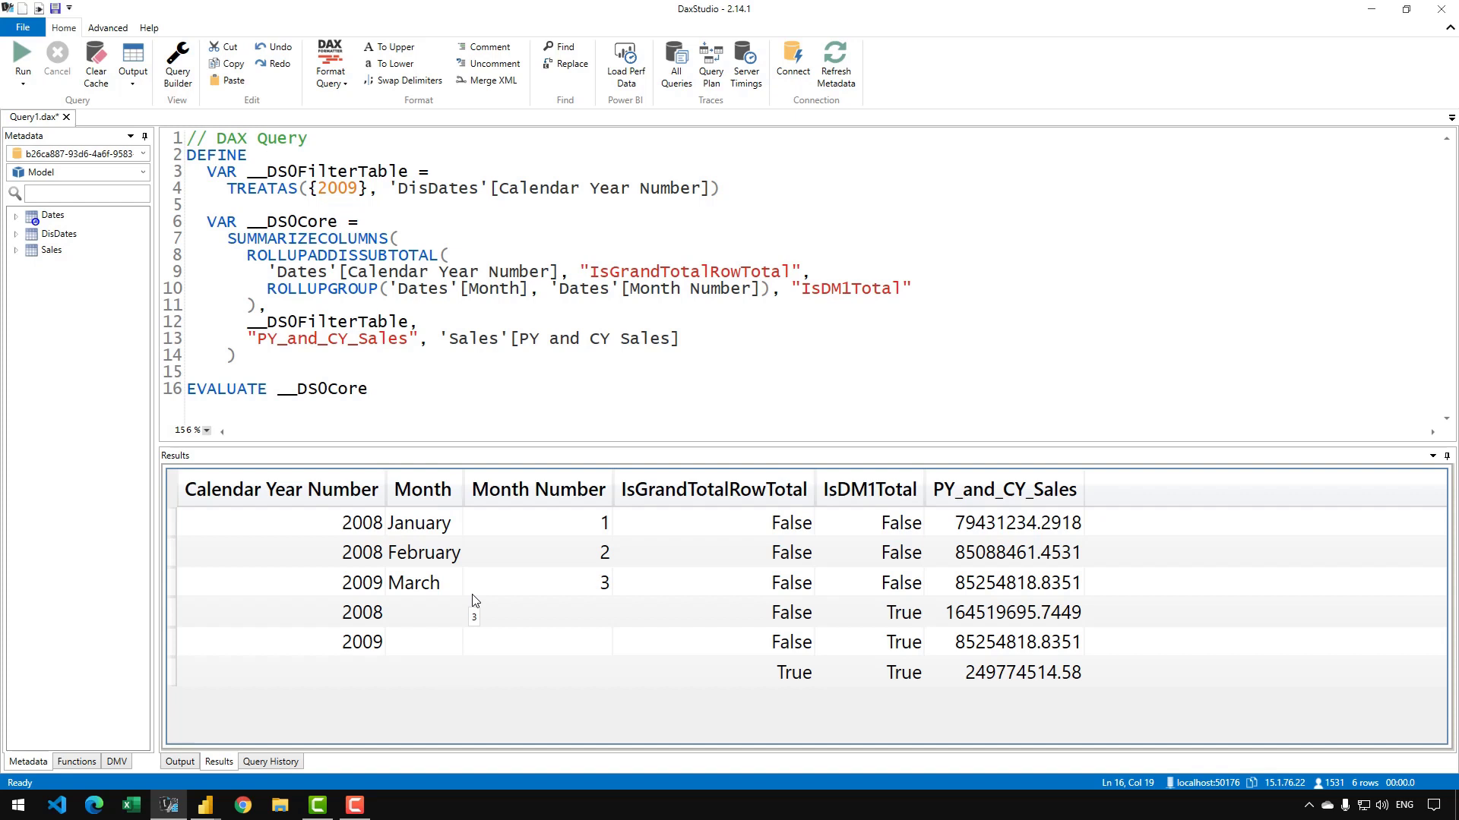
Step: Examine how __DS0FilterTable on DisDates relates to the ROLLUPADDISSUBTOTAL grouping on Dates and the PY and CY Sales measure
double_click(330, 320)
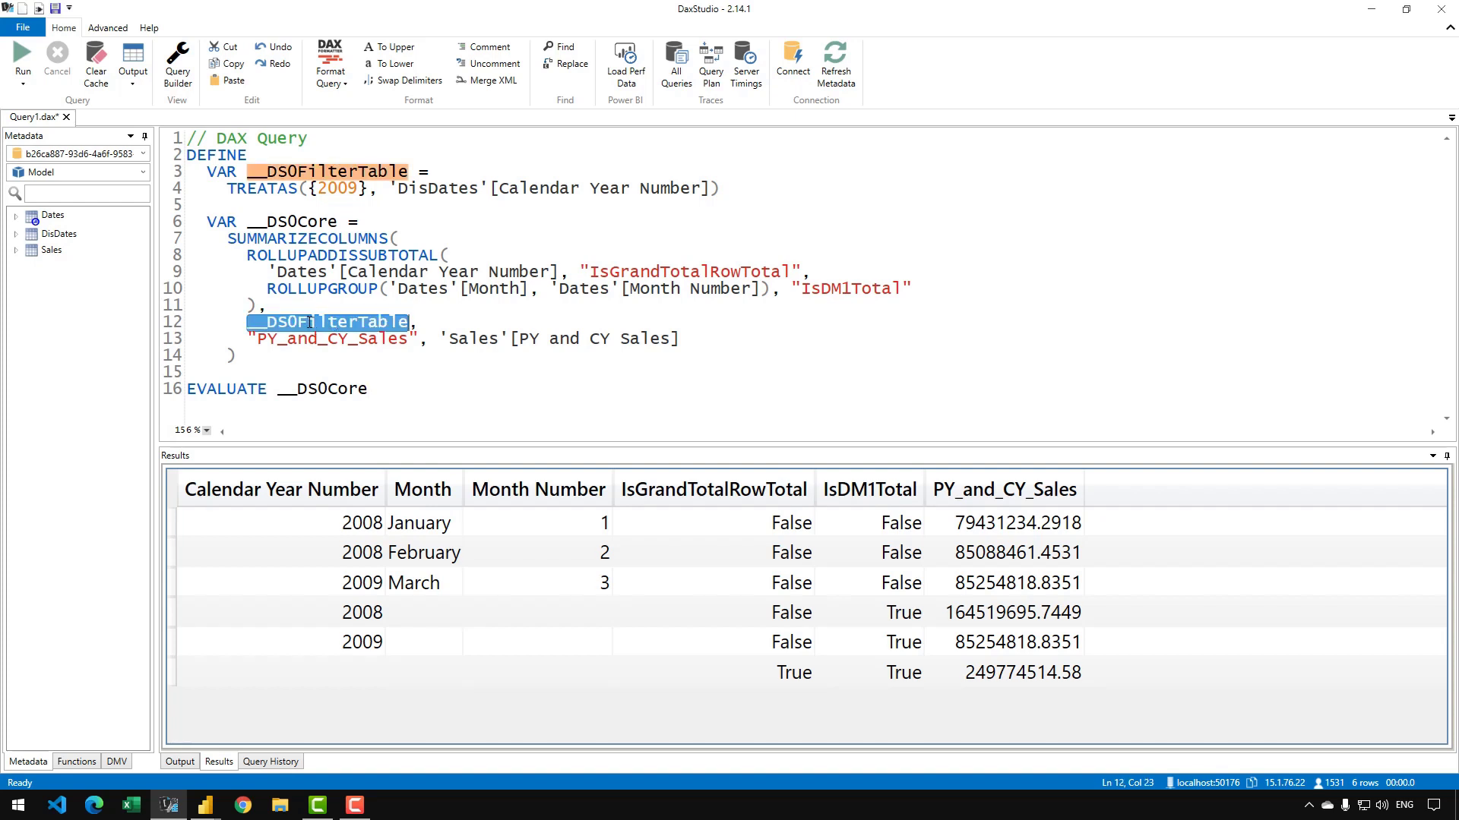
left_click_drag(248, 254, 258, 306)
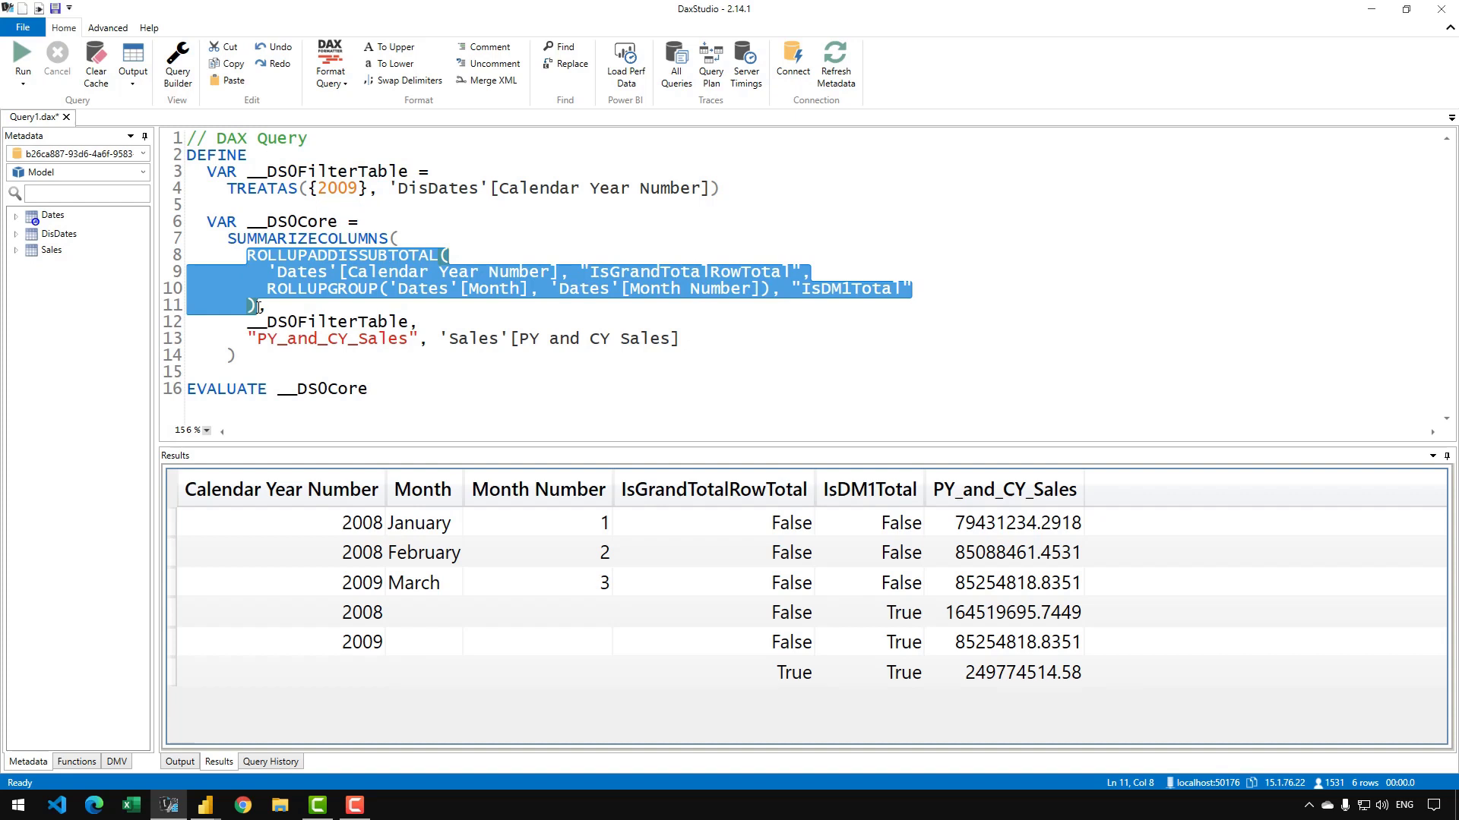
left_click(258, 306)
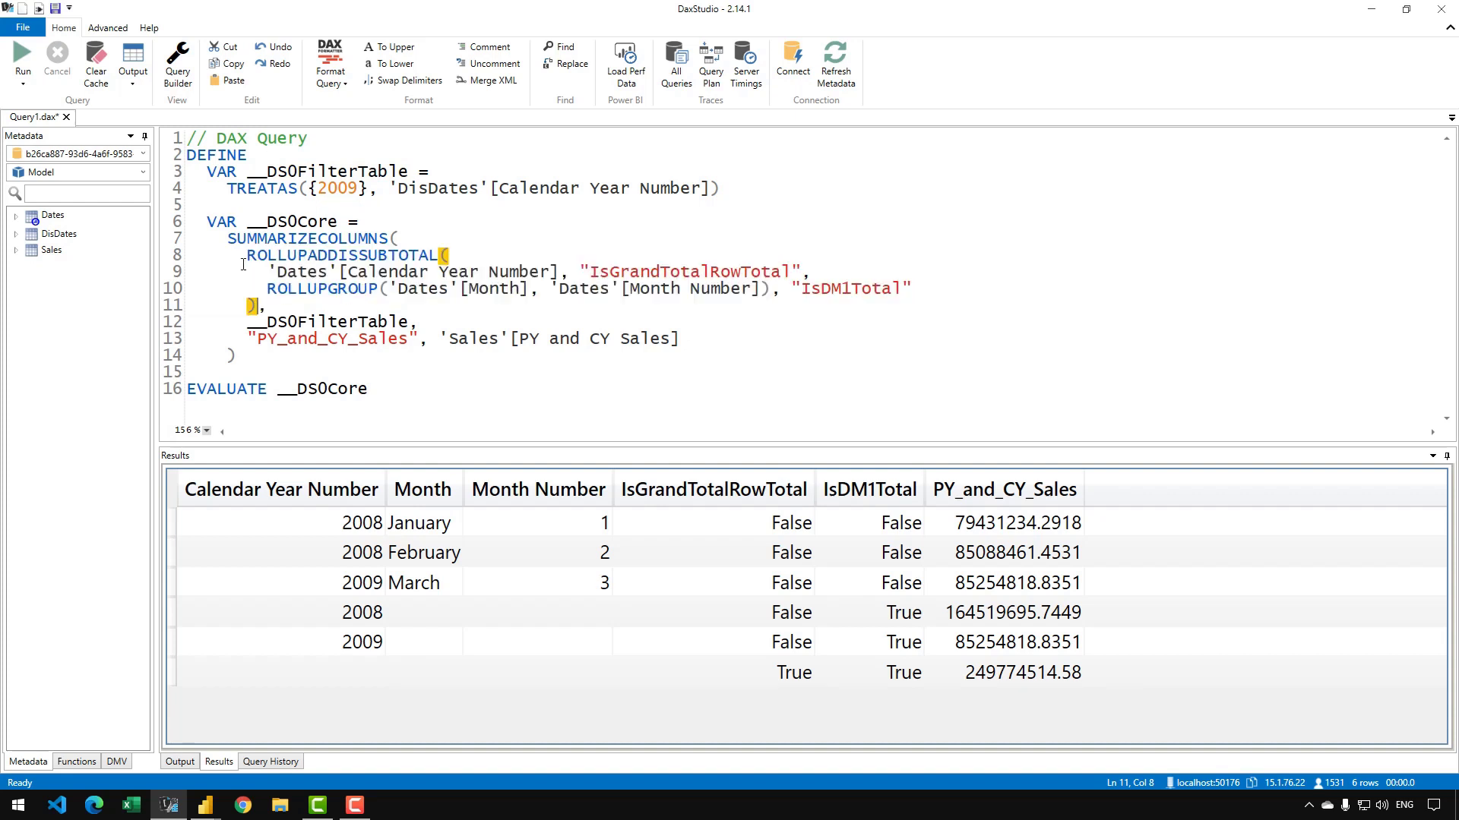
left_click_drag(248, 253, 256, 301)
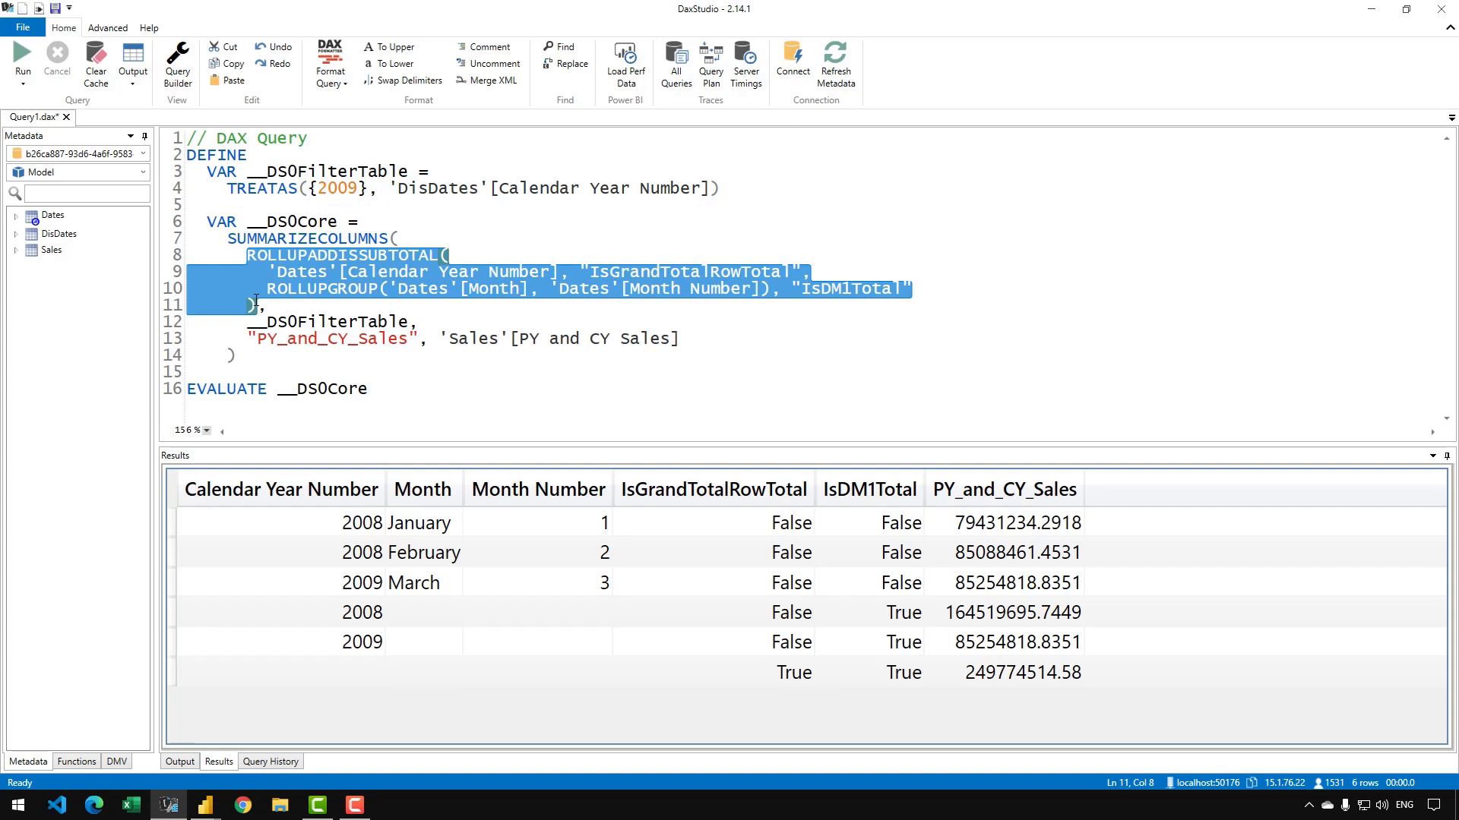
left_click(350, 324)
double_click(351, 323)
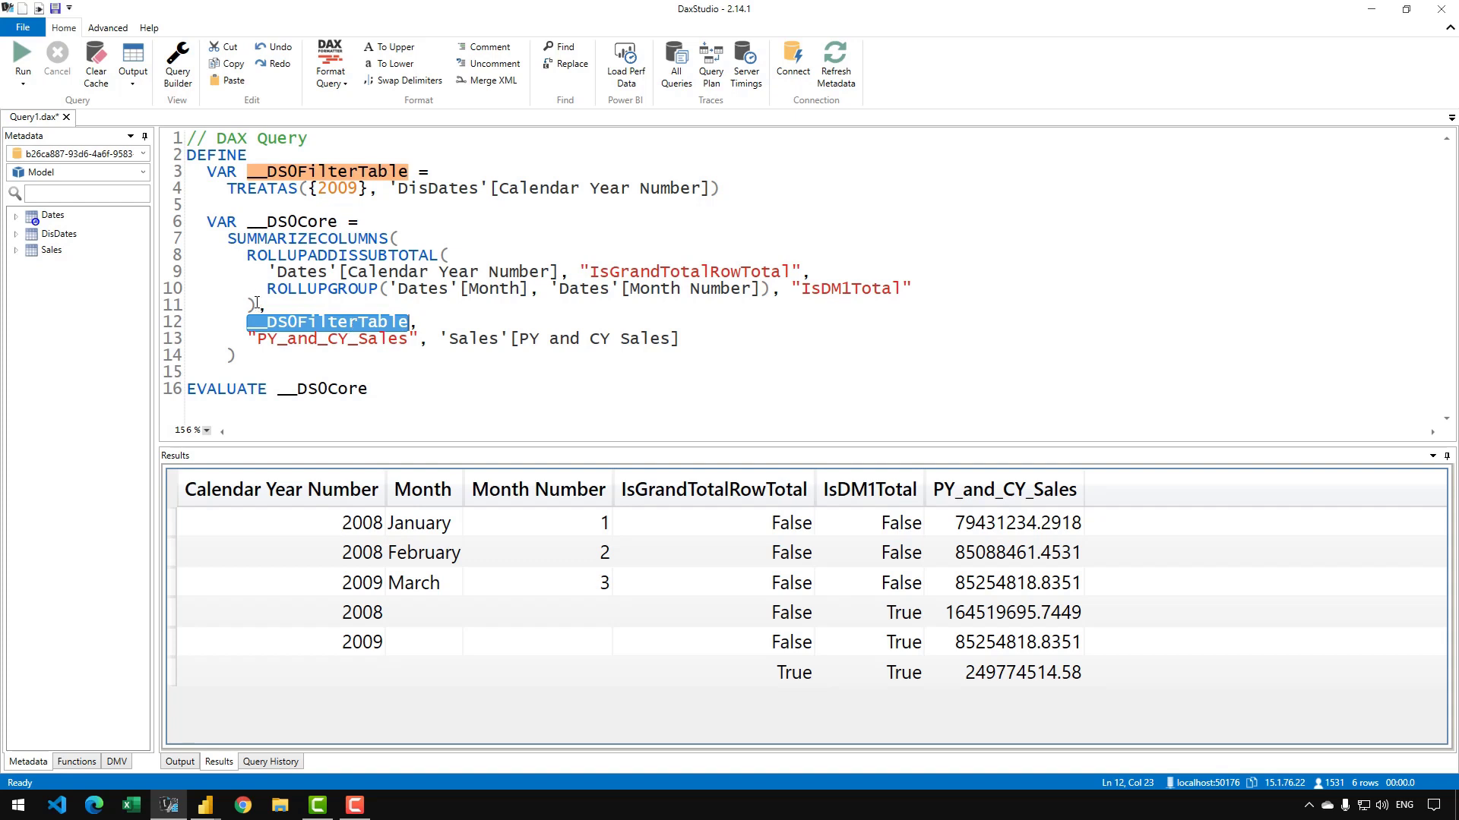
left_click_drag(259, 307, 246, 262)
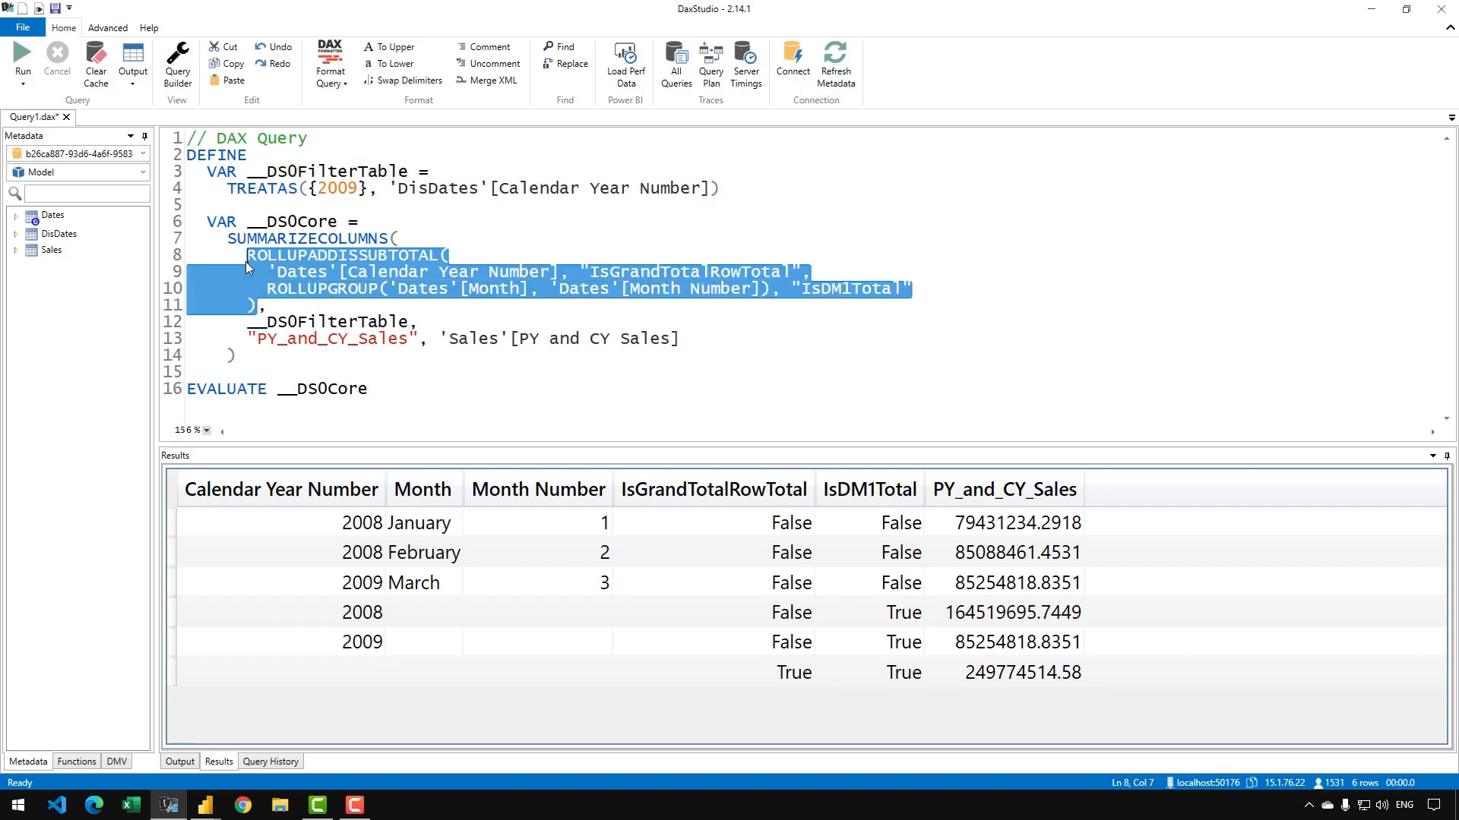
left_click(359, 340)
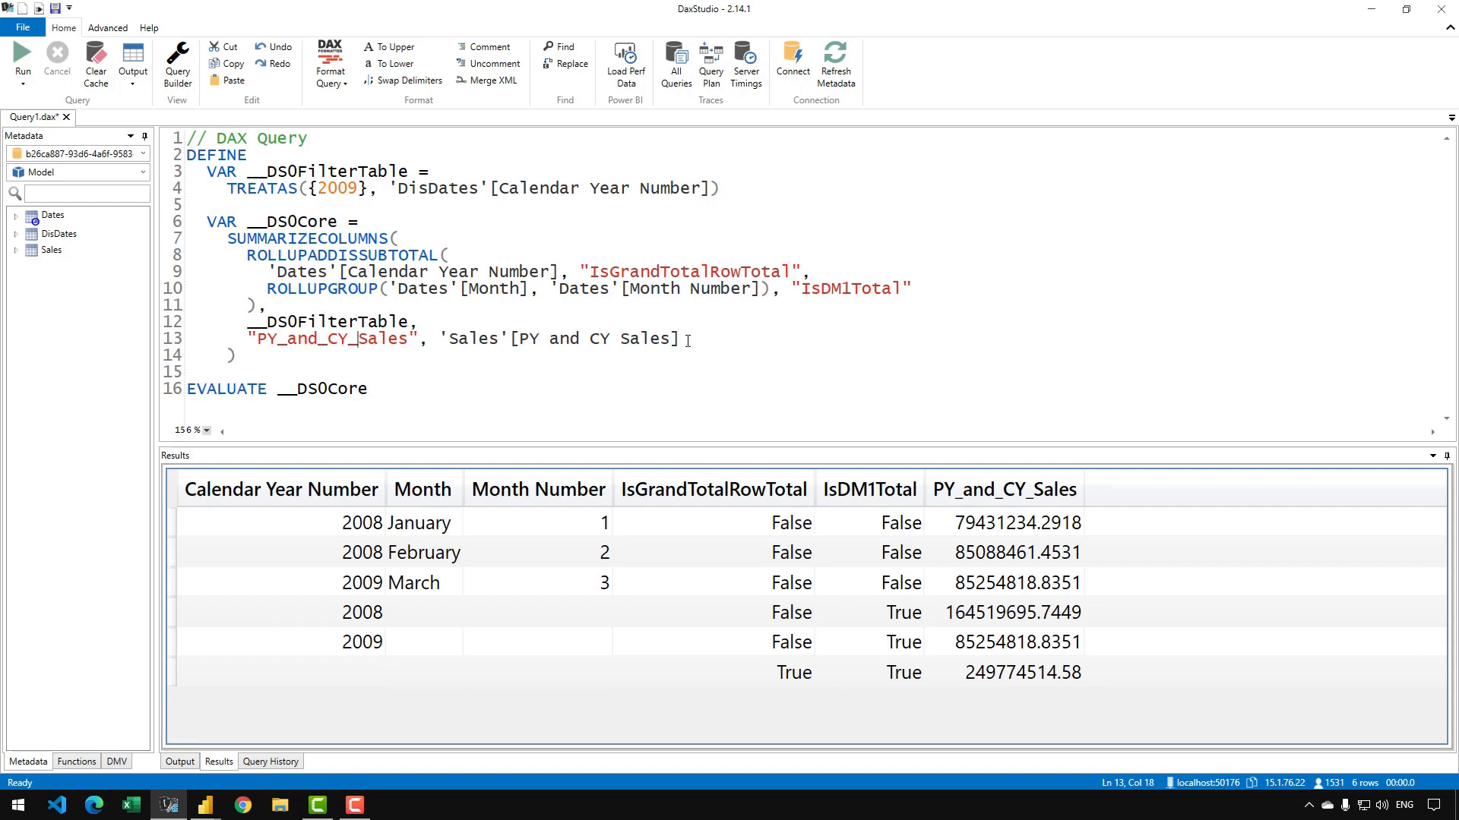
Step: Switch to the dis dates report in Power BI Desktop and add a matrix with the Dates hierarchy on the empty With Dis page
key("alt+Tab")
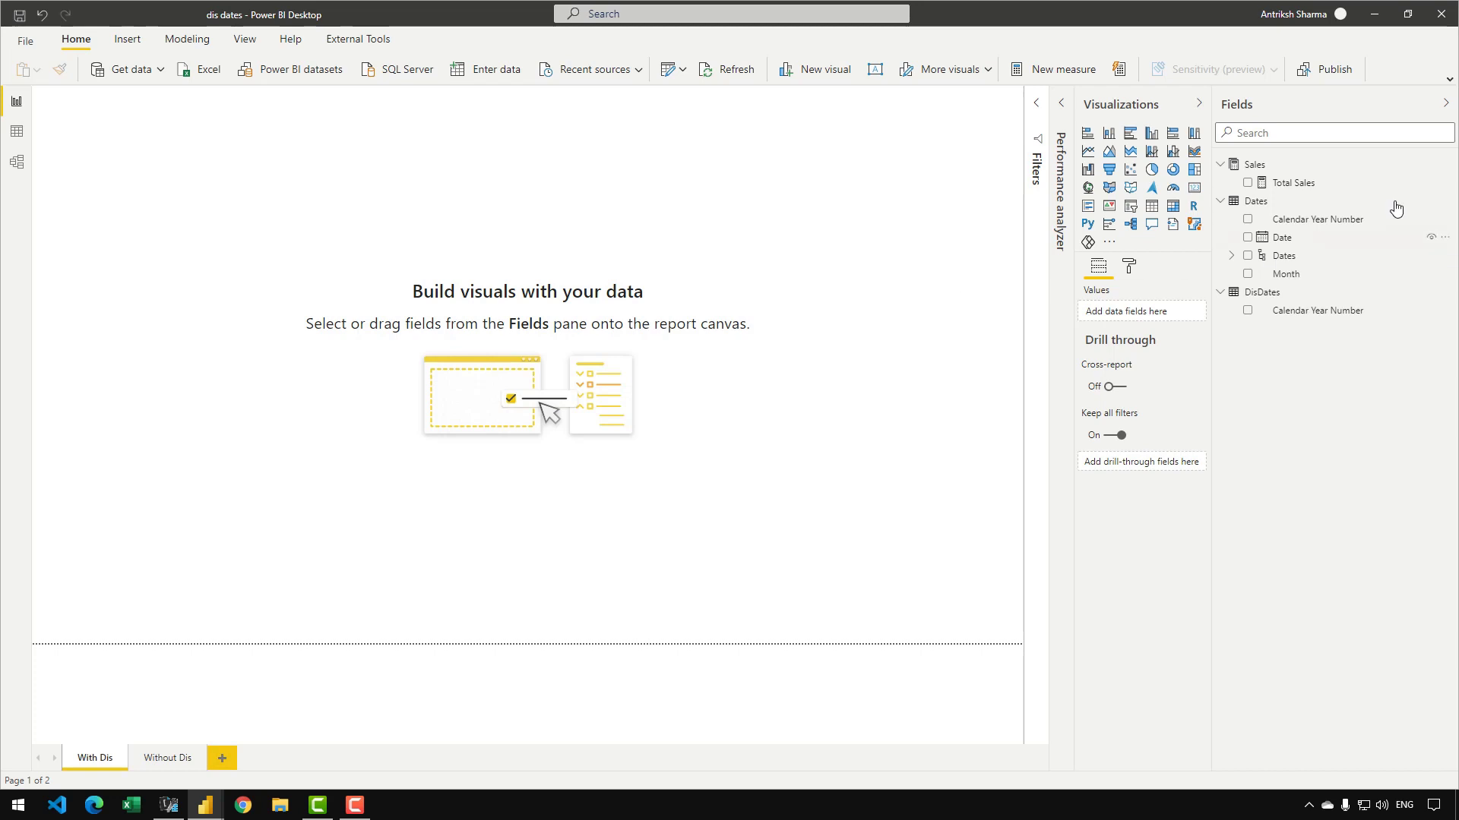
left_click(1173, 206)
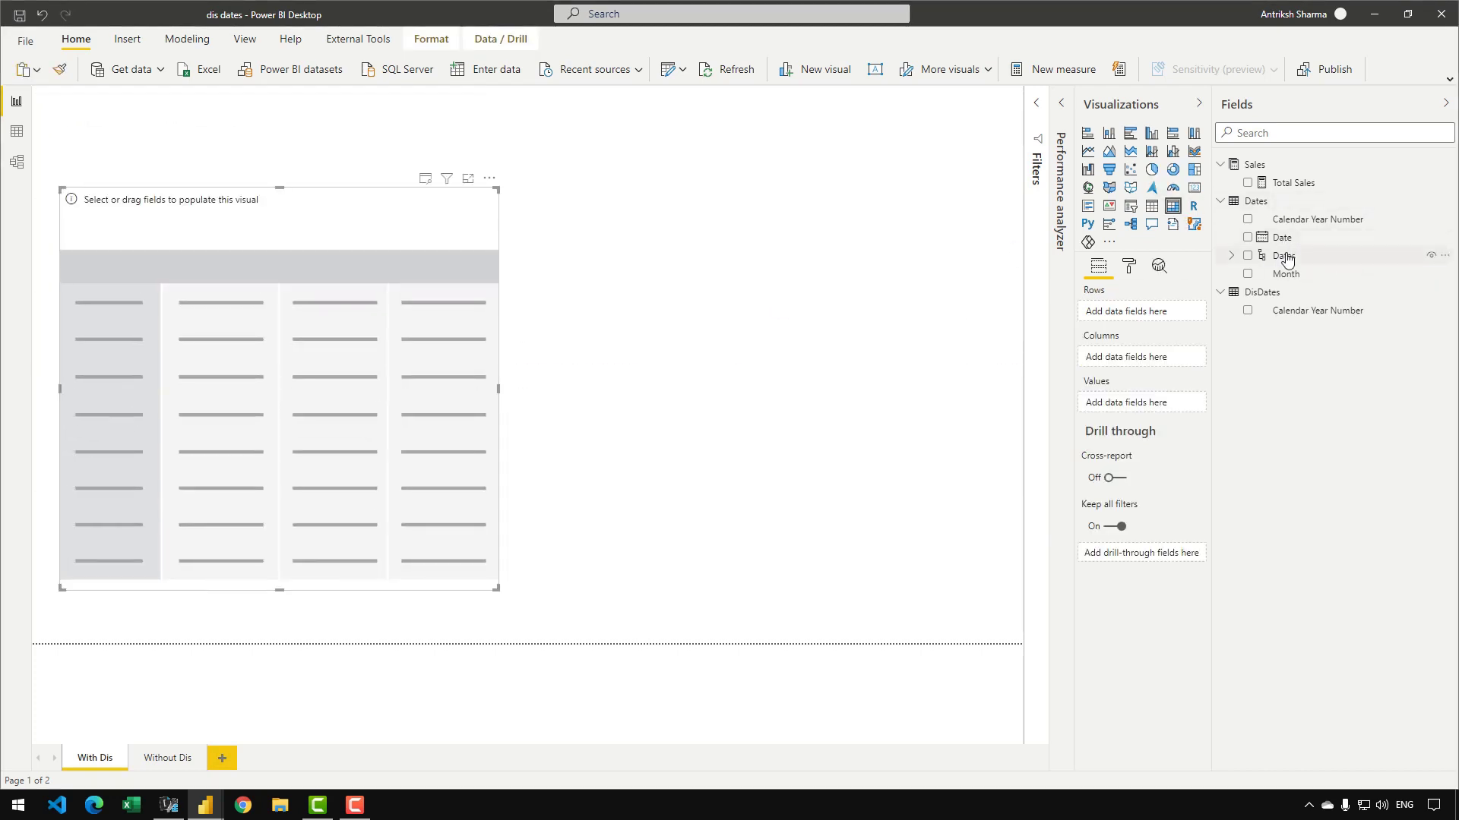
left_click_drag(1284, 256, 125, 363)
Step: Add a slicer on the DisDates Calendar Year Number, show it as a list and narrow it from its left edge
left_click(666, 286)
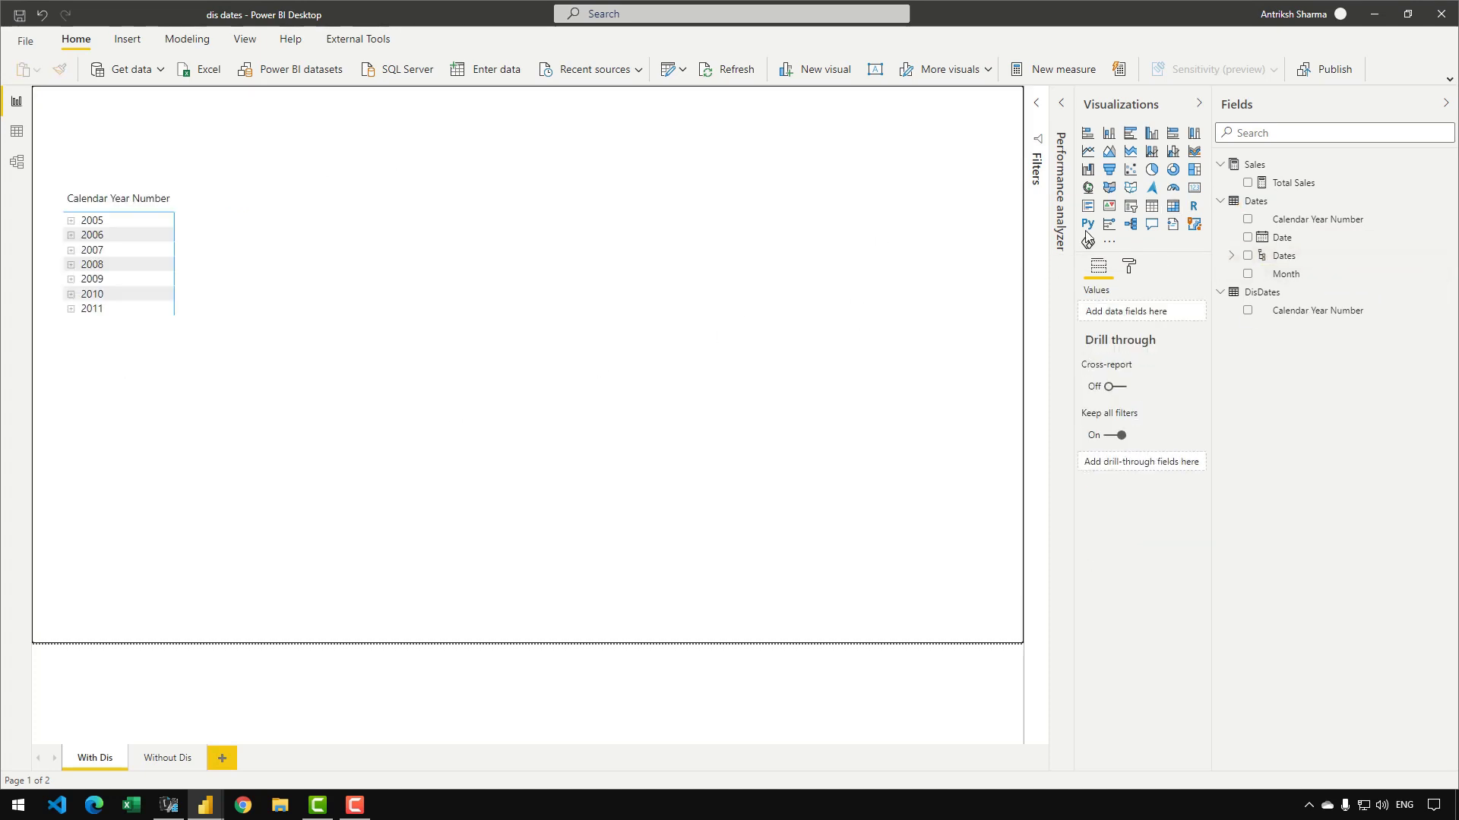
left_click(1130, 206)
left_click_drag(1317, 312, 686, 368)
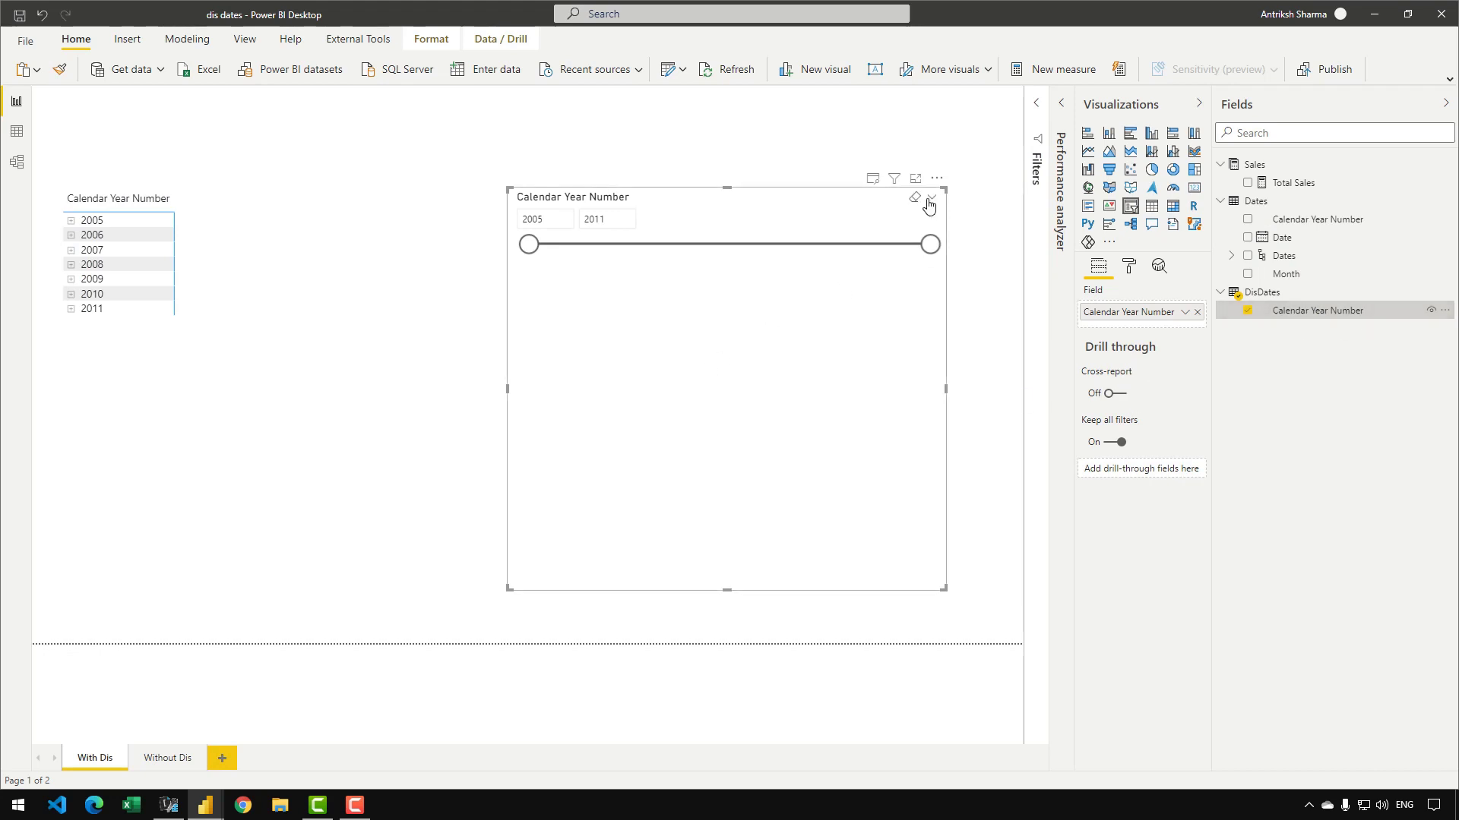
left_click(943, 208)
left_click(876, 220)
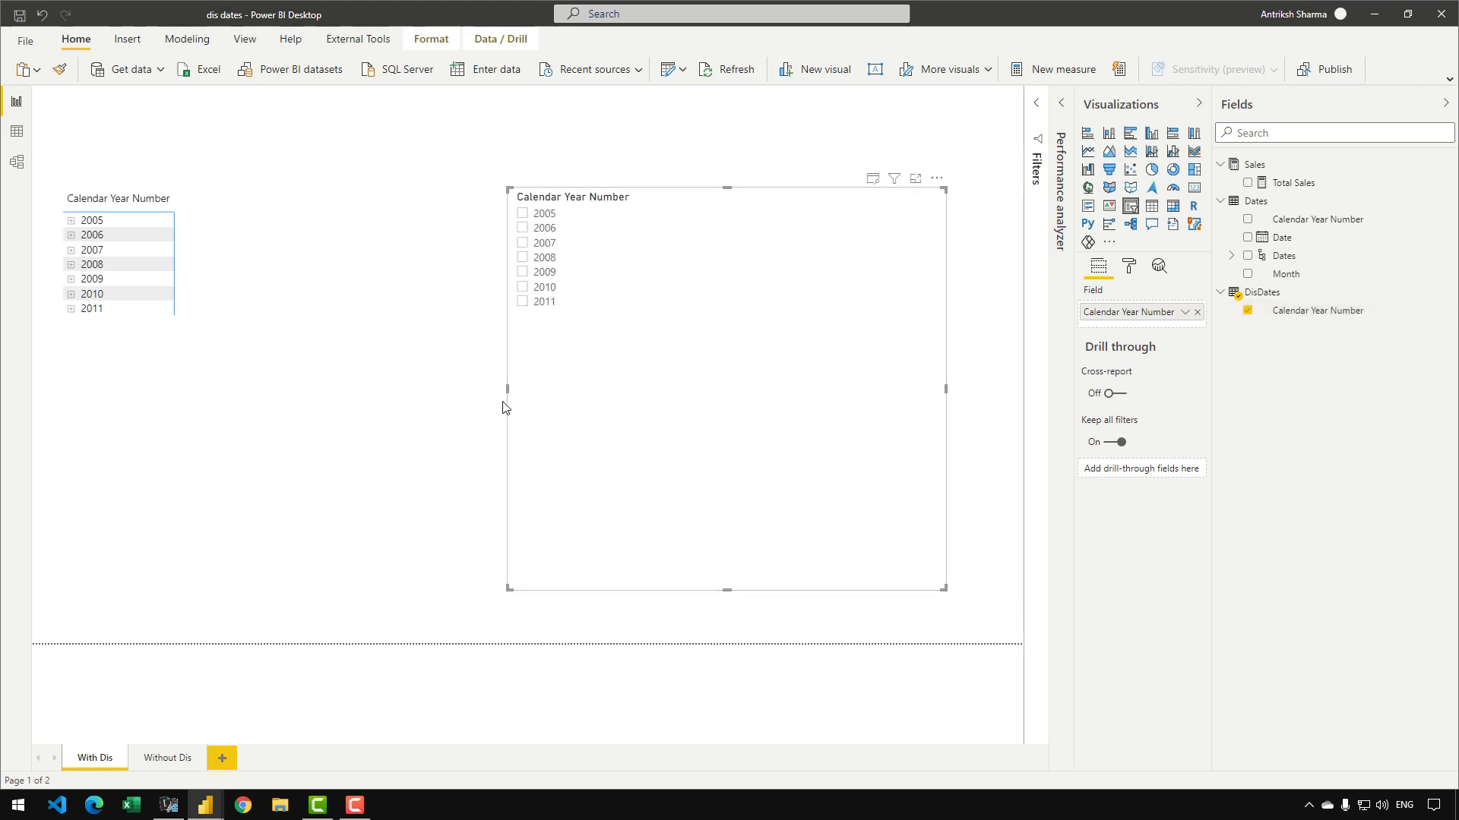
left_click_drag(507, 386, 604, 386)
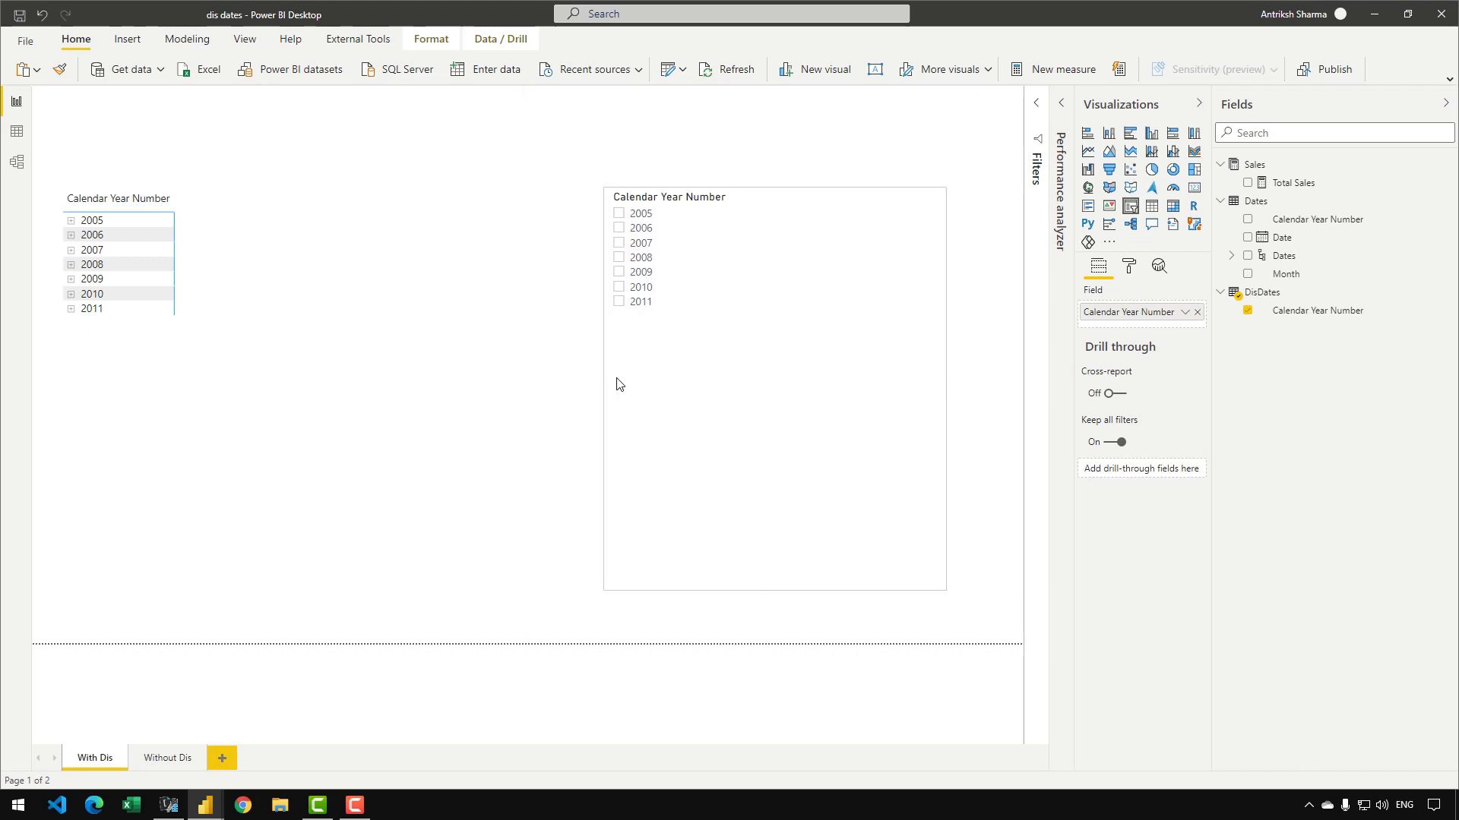
Step: Set the text size of the slicer's items to 15 pt
left_click(1129, 266)
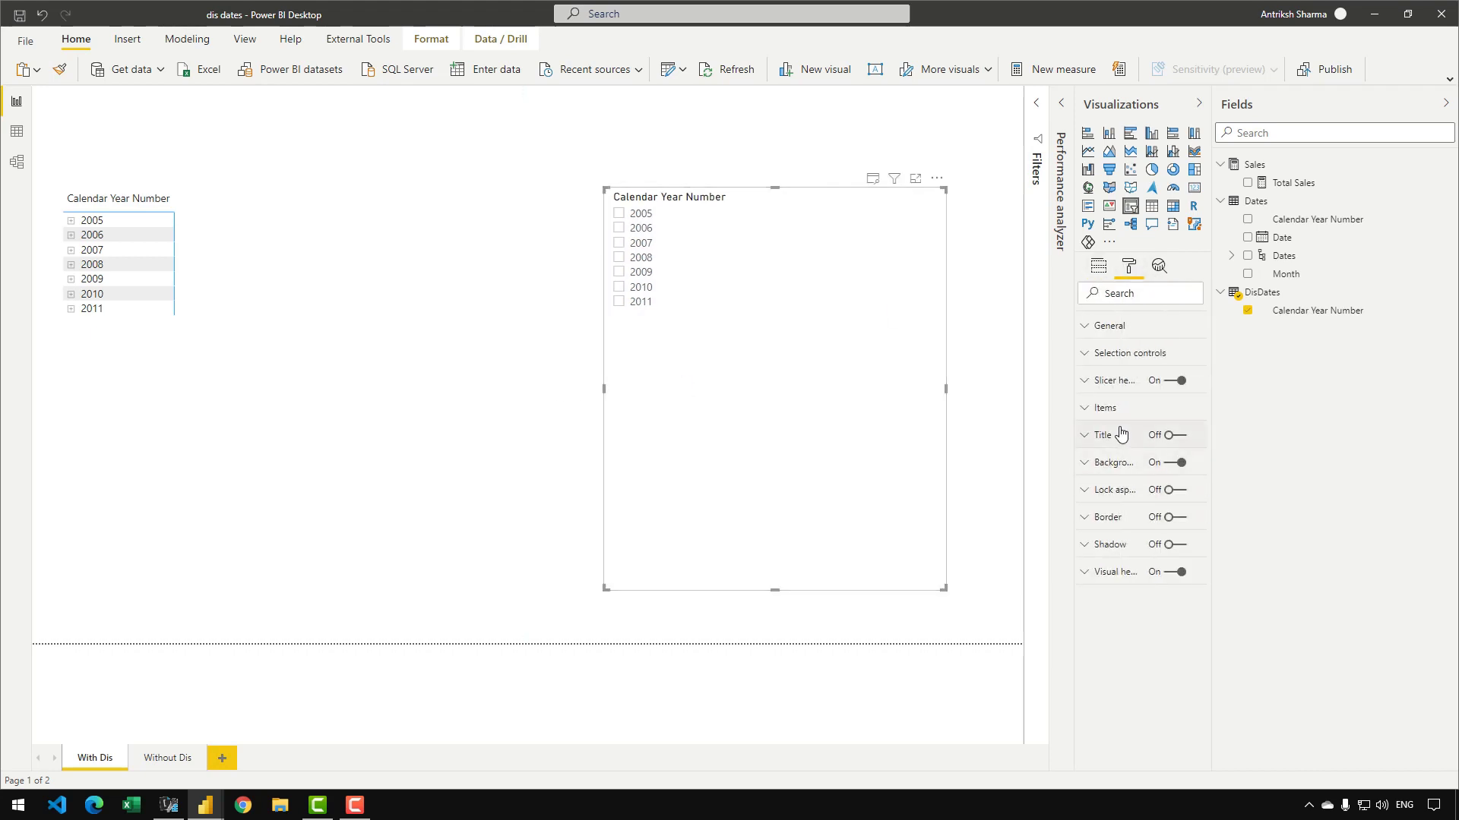
left_click(1105, 411)
scroll(1131, 501, "down", 2)
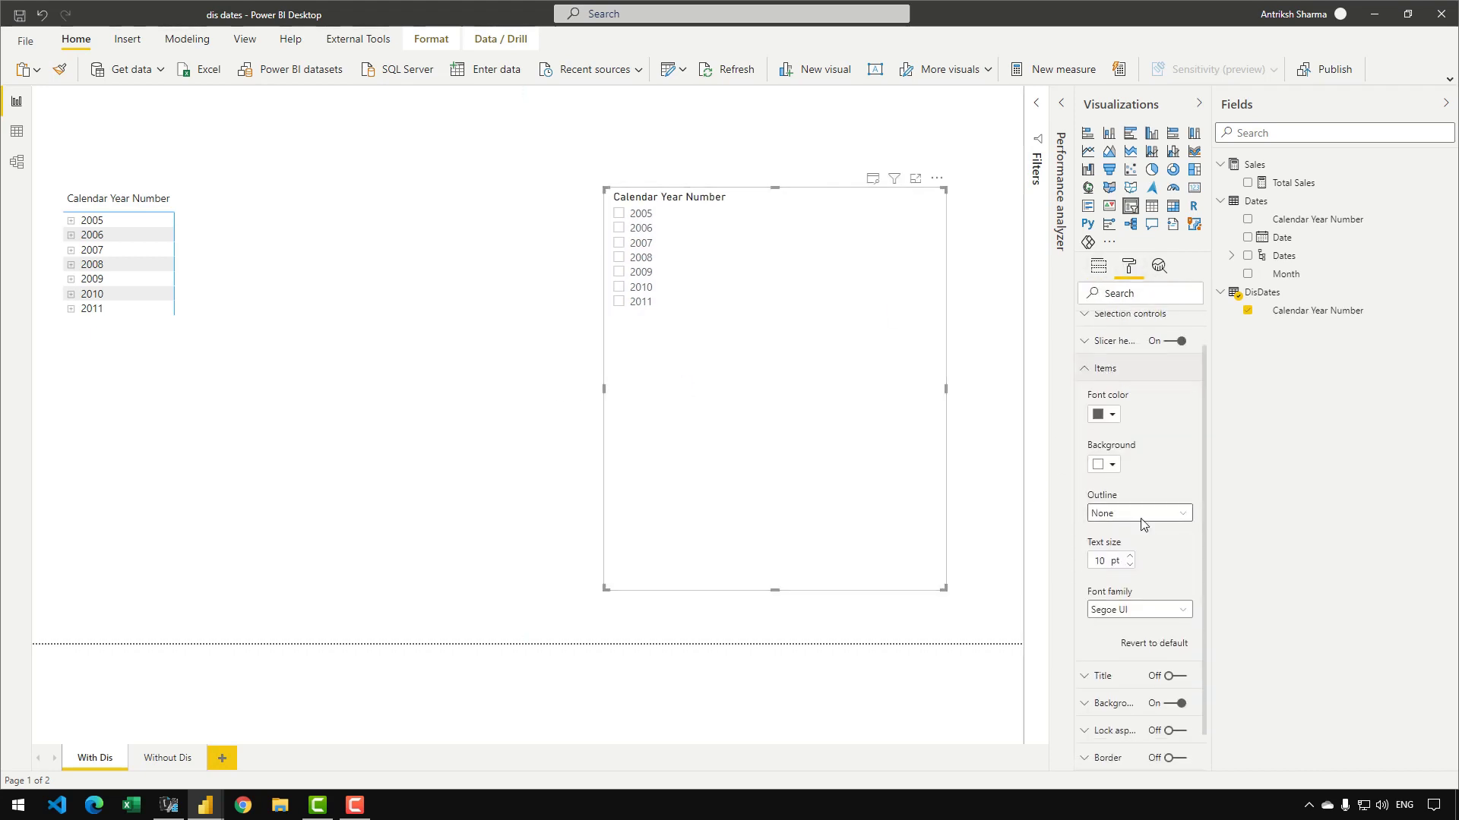
left_click(1130, 508)
left_click(1130, 508)
left_click(1130, 508)
left_click(1130, 508)
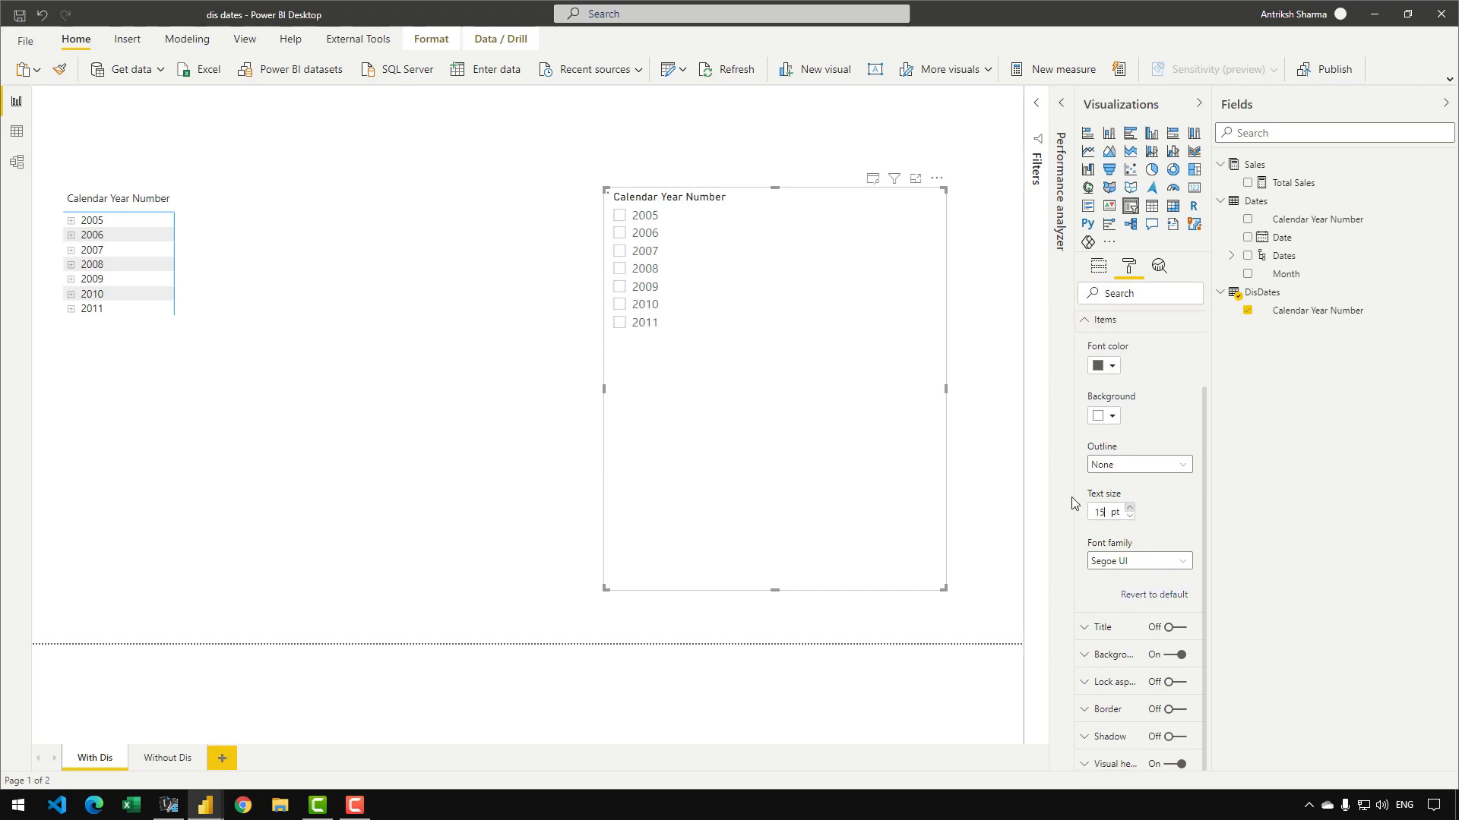
Step: Close the Performance analyzer and limit the slicer to the years 2007, 2008, 2009 and 2010 with basic filtering
left_click(1060, 106)
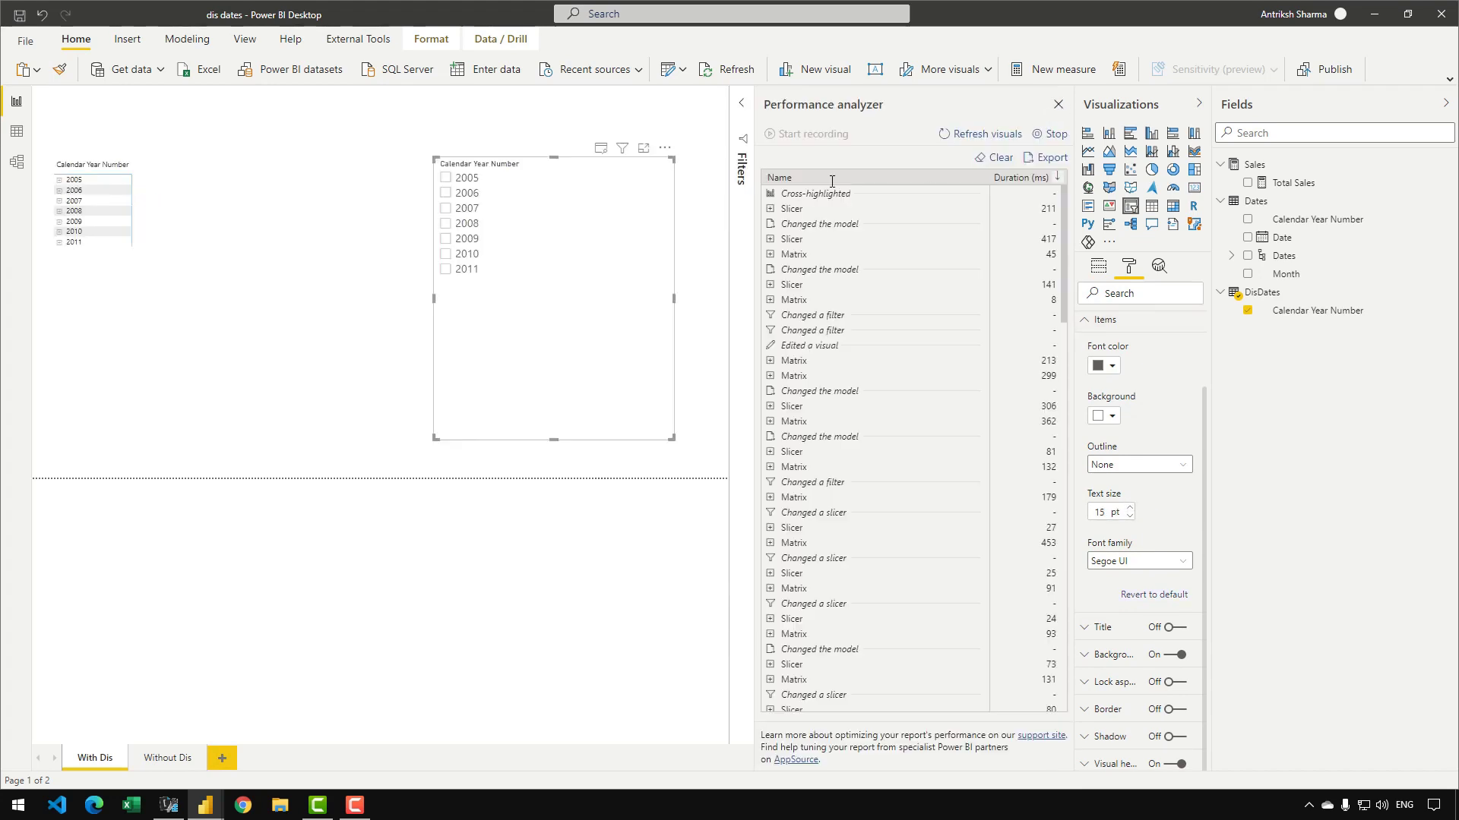
left_click(1056, 108)
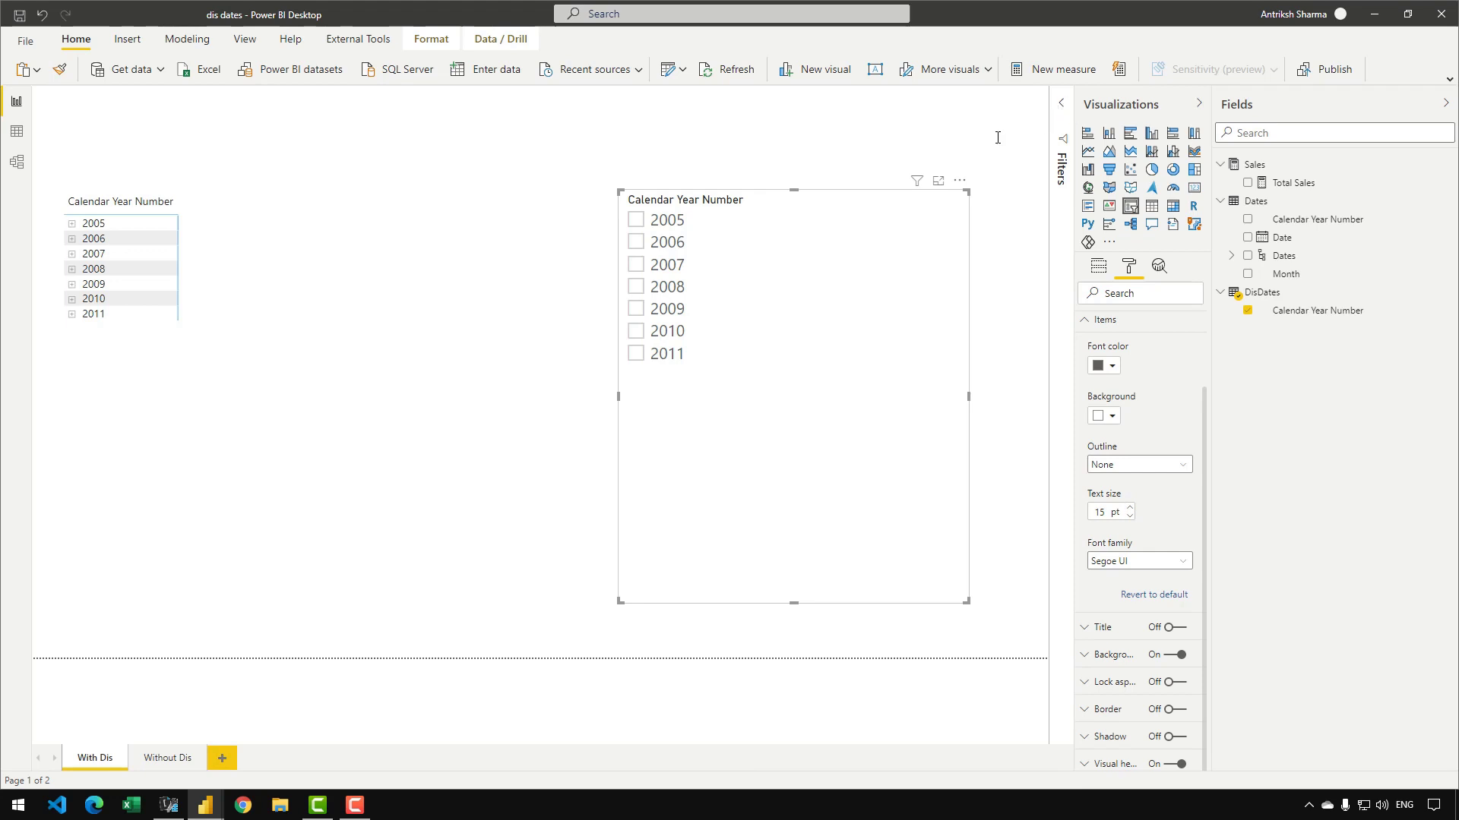
left_click(1062, 116)
left_click(1039, 196)
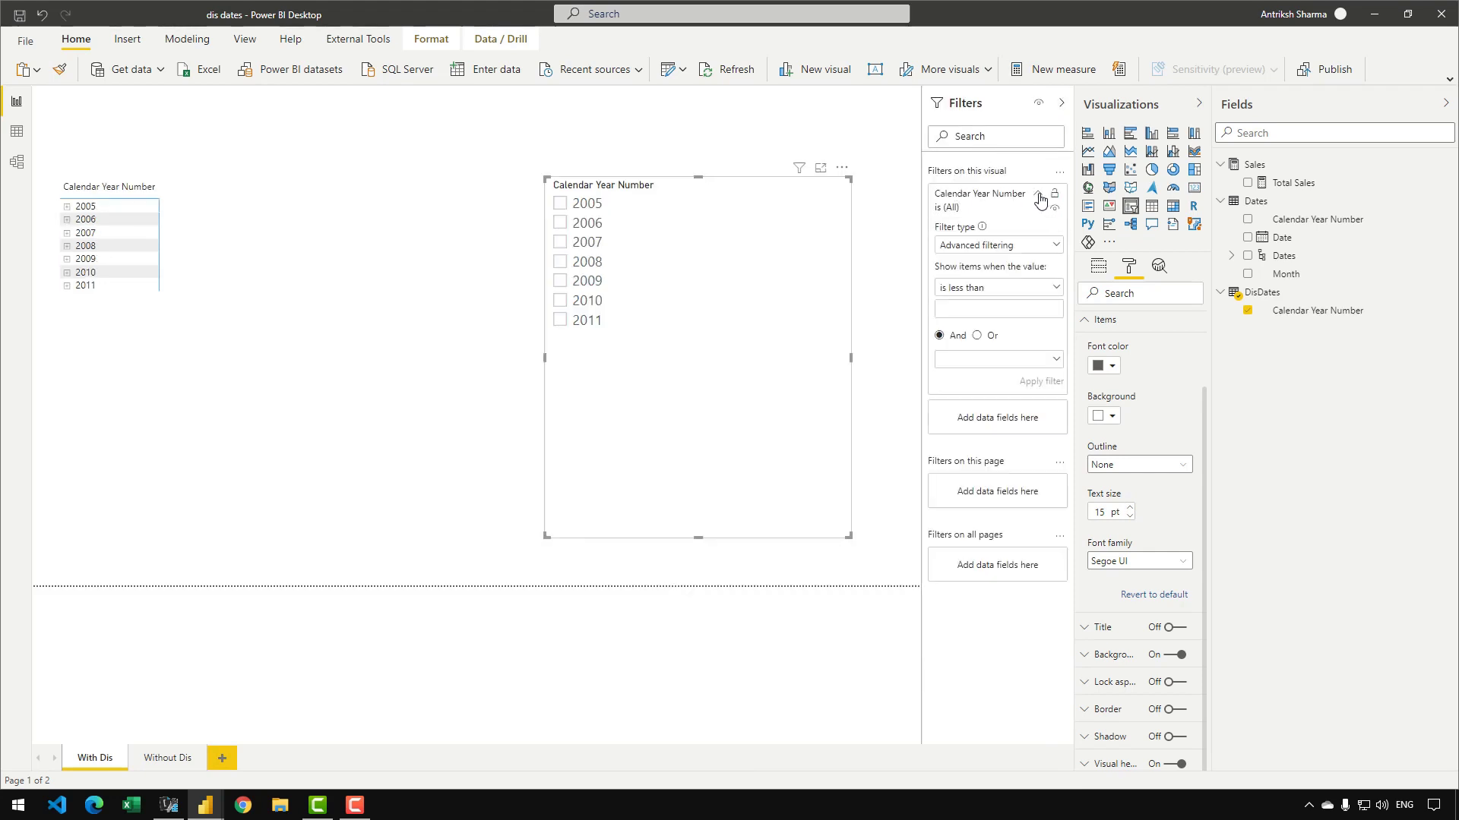
left_click(1004, 247)
left_click(996, 284)
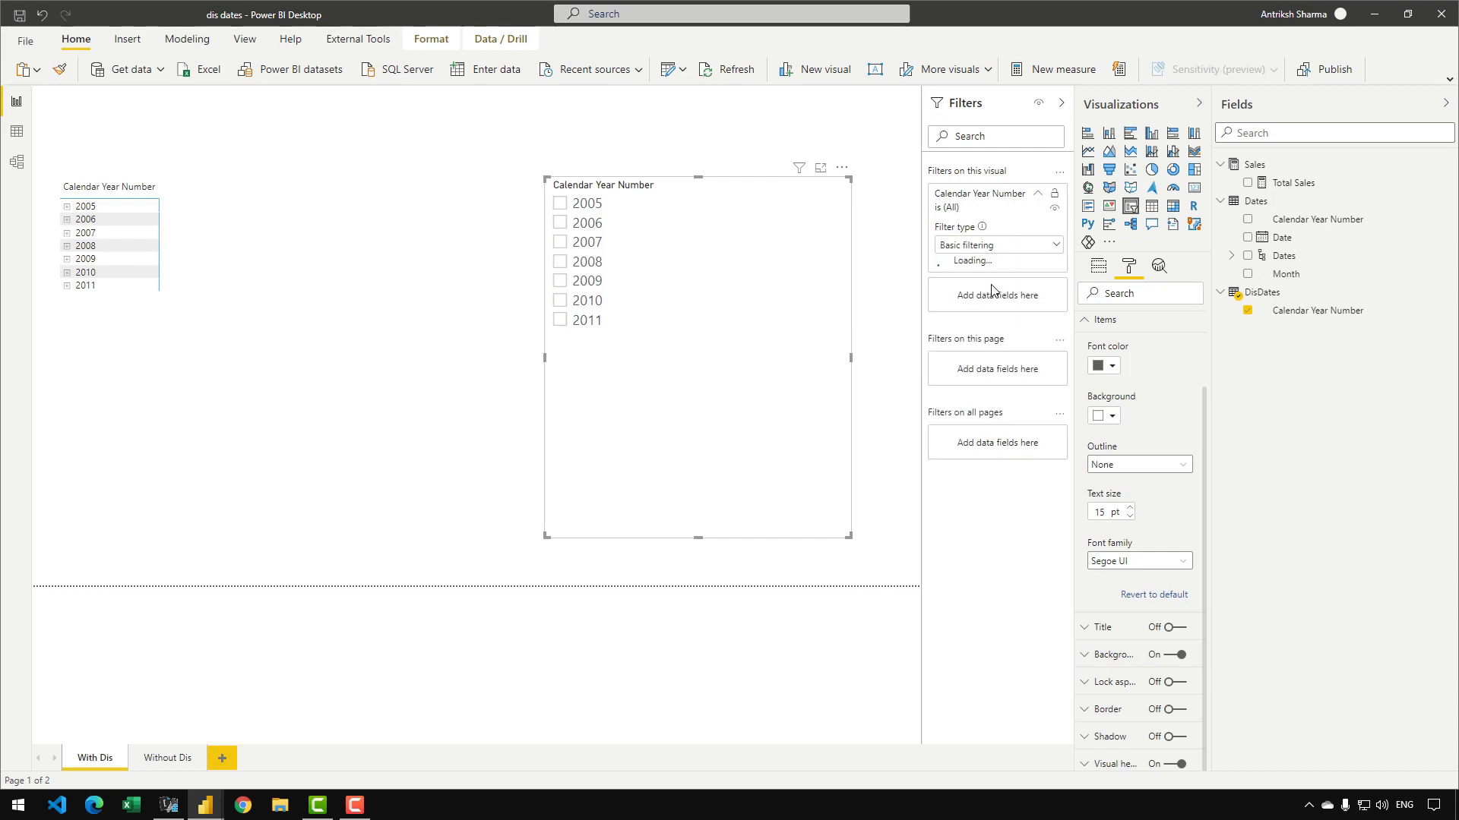
left_click(971, 312)
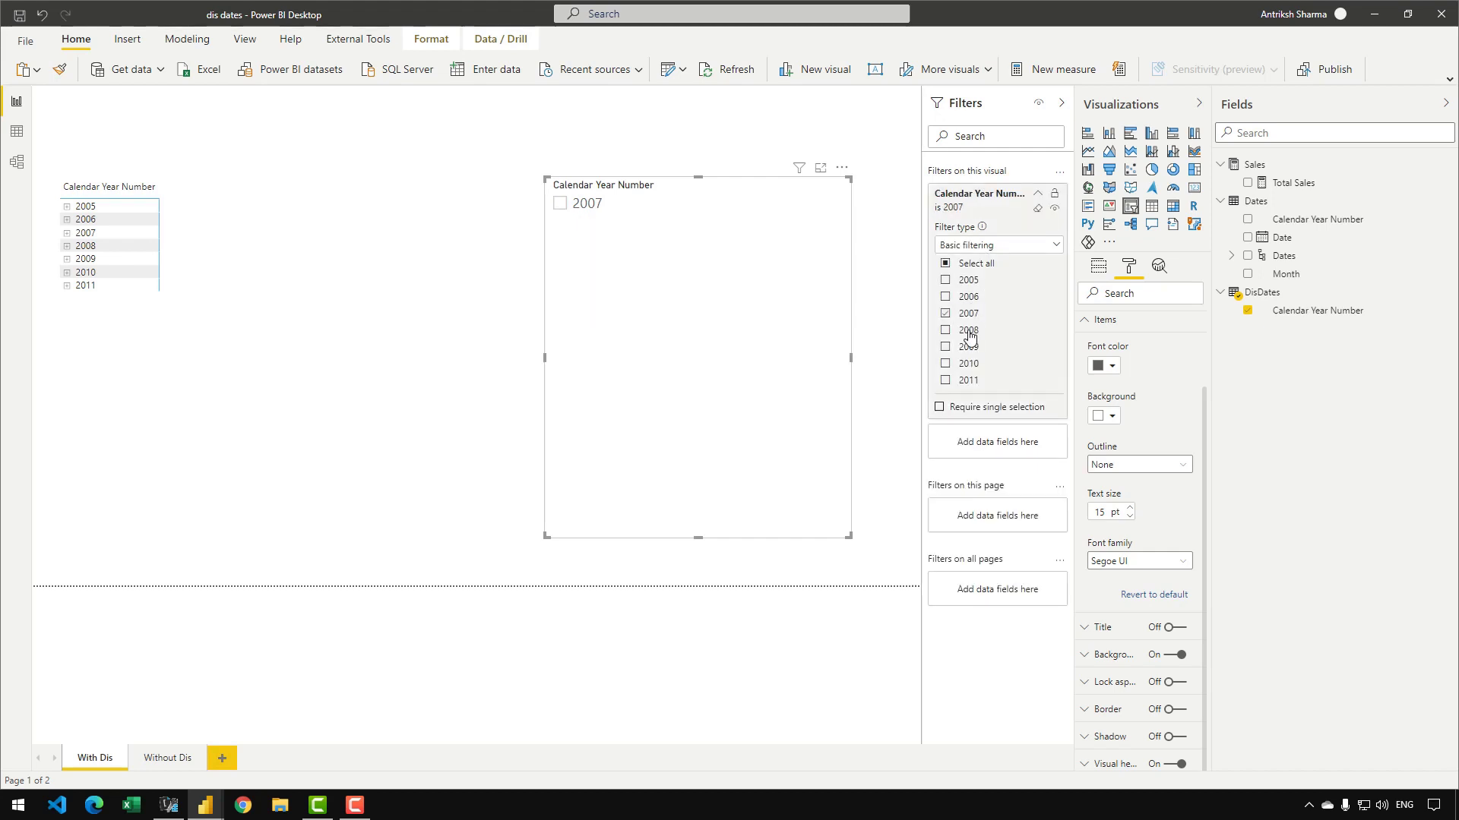
left_click(970, 331)
left_click(970, 348)
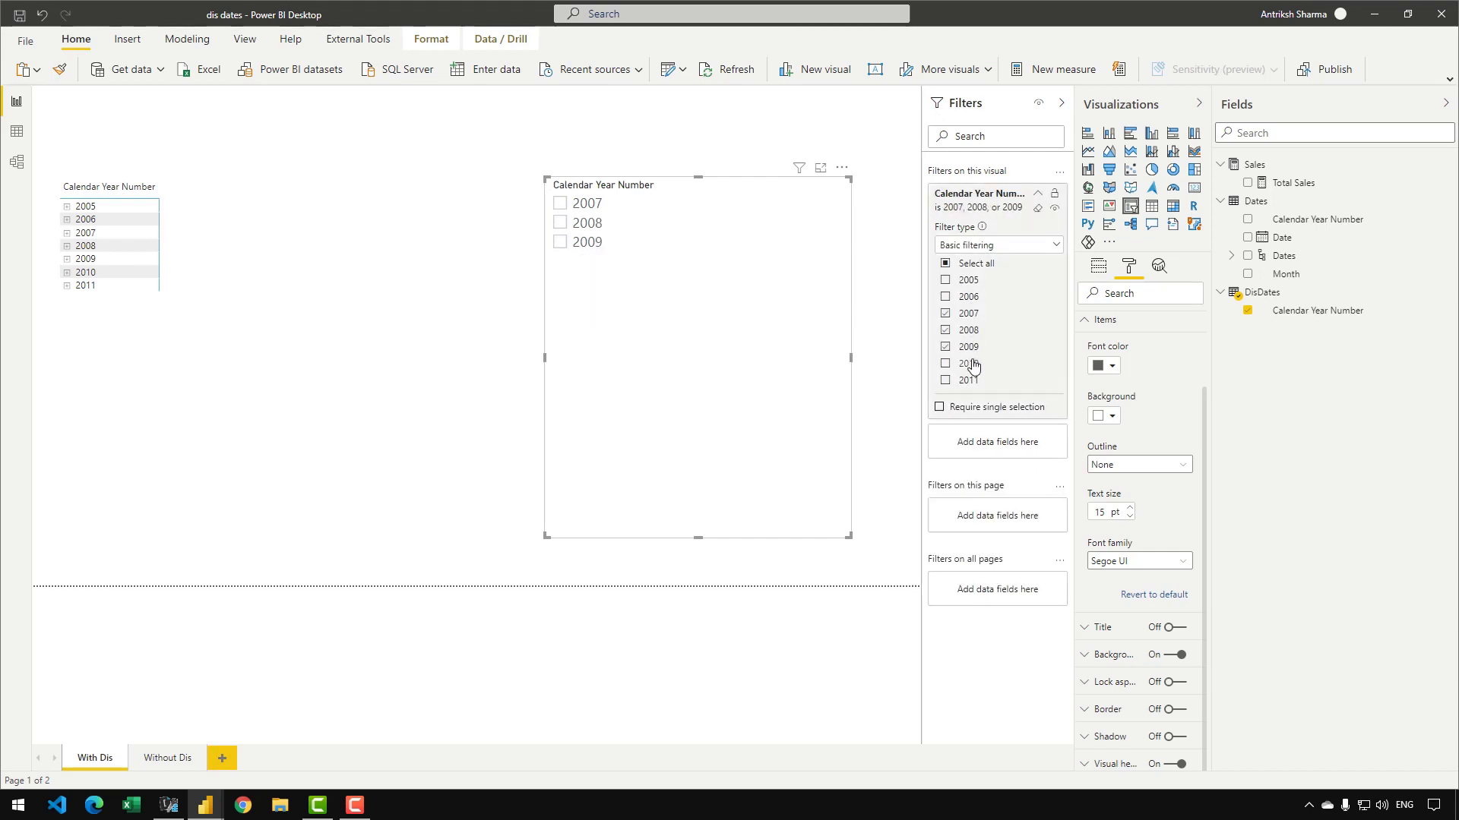
left_click(971, 364)
Step: Set the matrix's grid text size to 16 pt
left_click(325, 430)
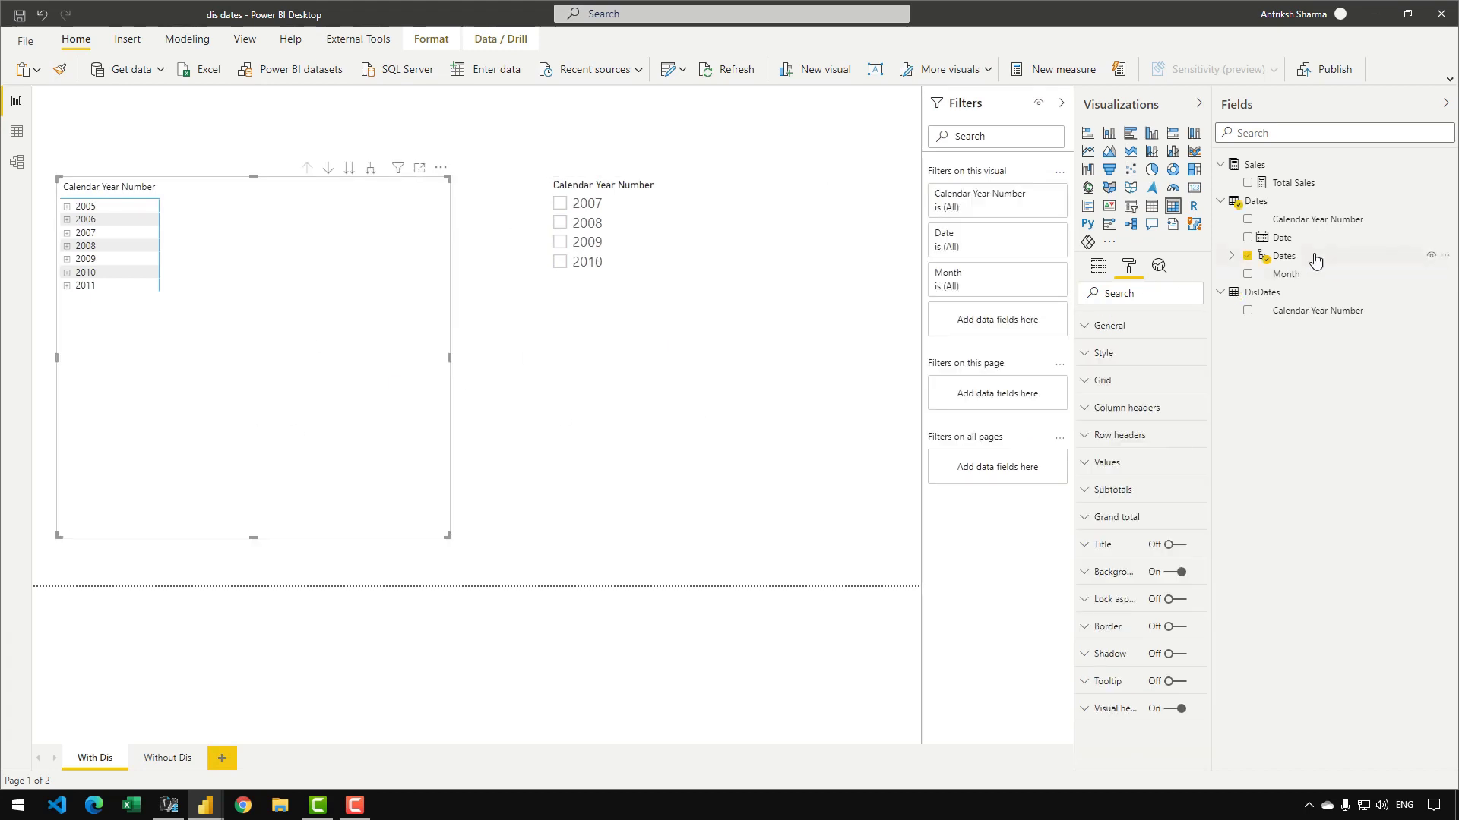
left_click(1109, 388)
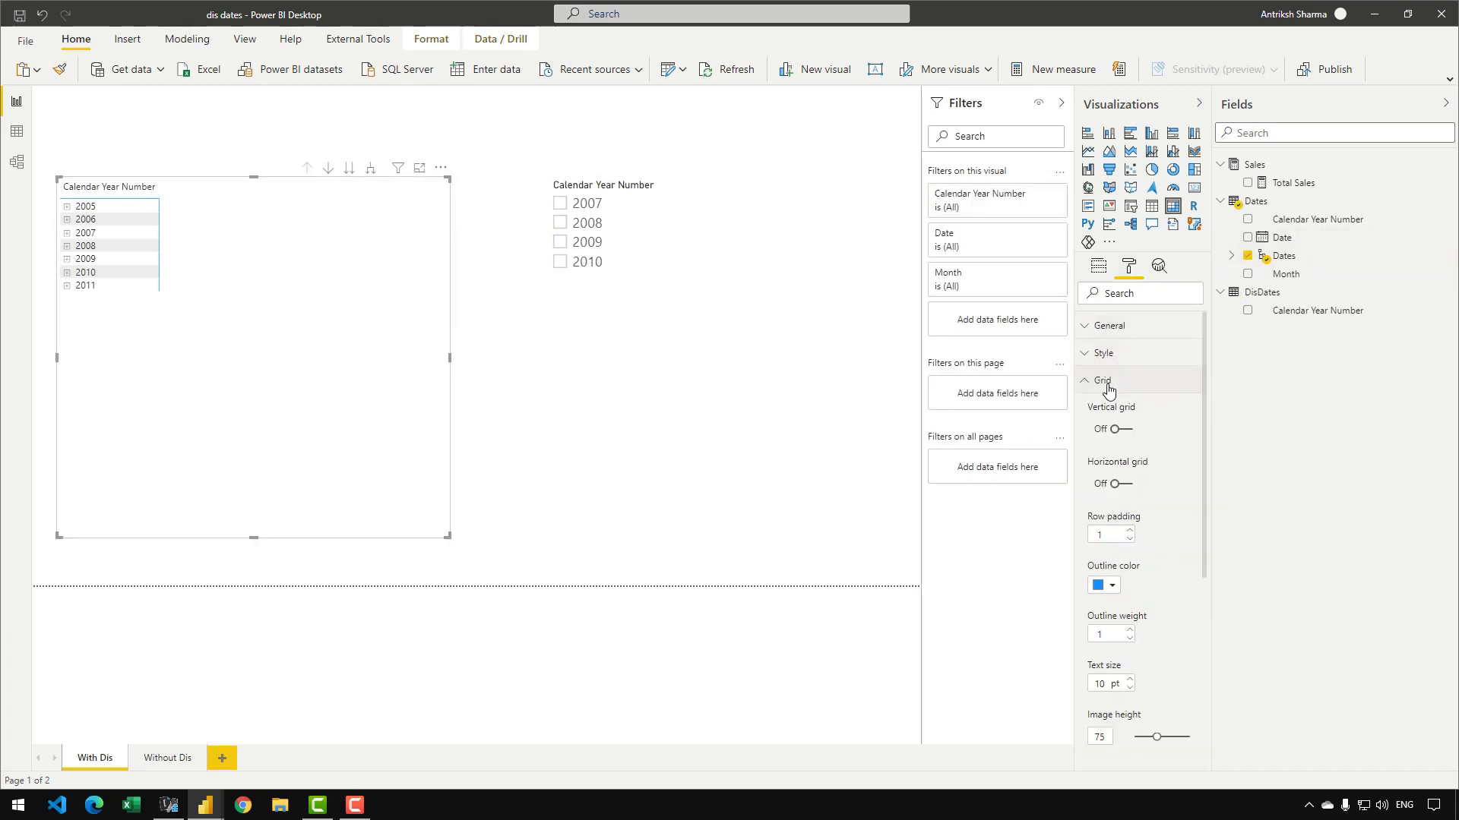
scroll(1146, 467, "down", 3)
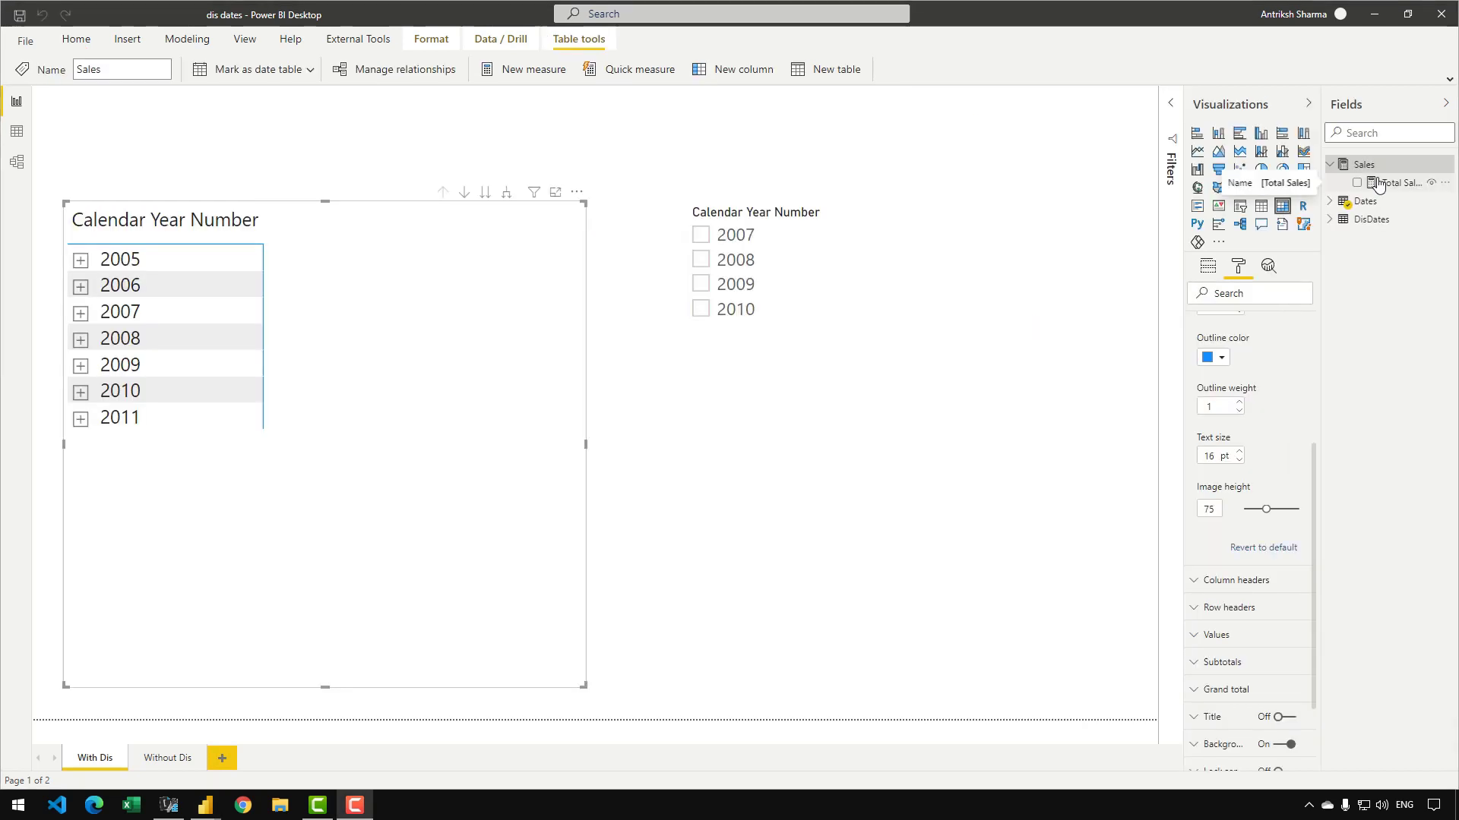
Step: Create a new measure in the Sales table and name it PY and CY Sales
right_click(1378, 187)
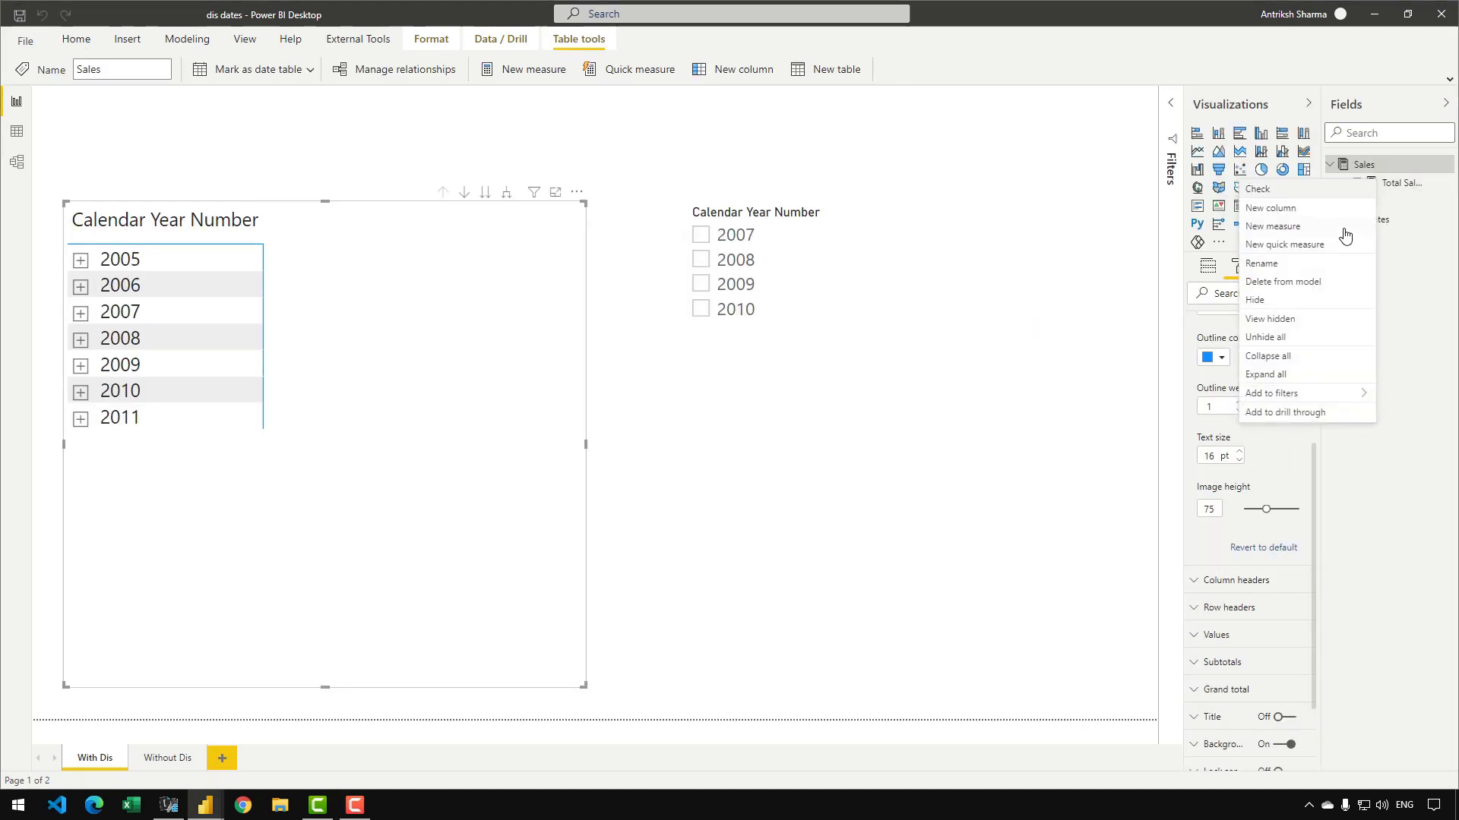
key("Escape")
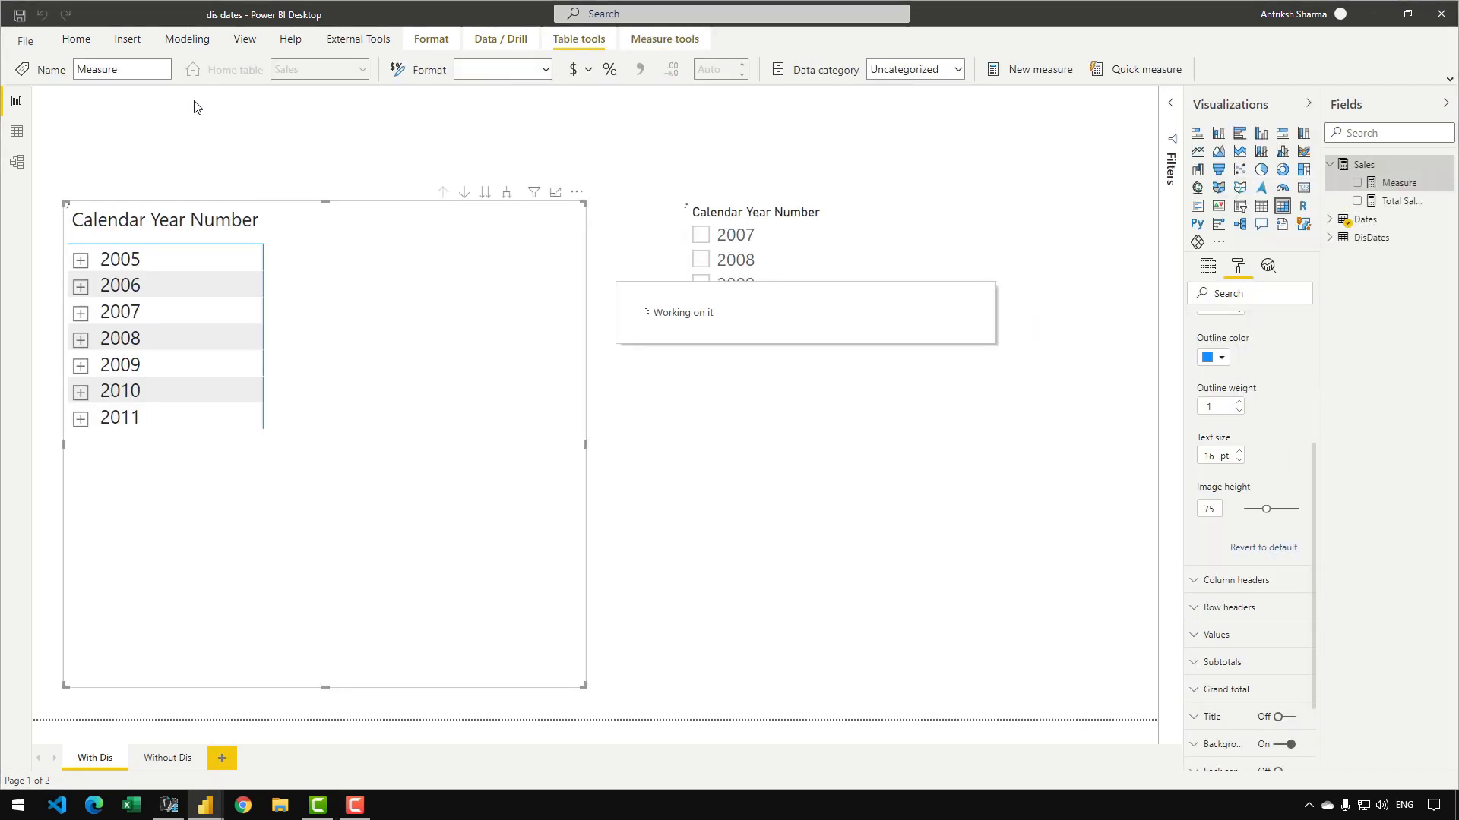
scroll(212, 100, "up", 2)
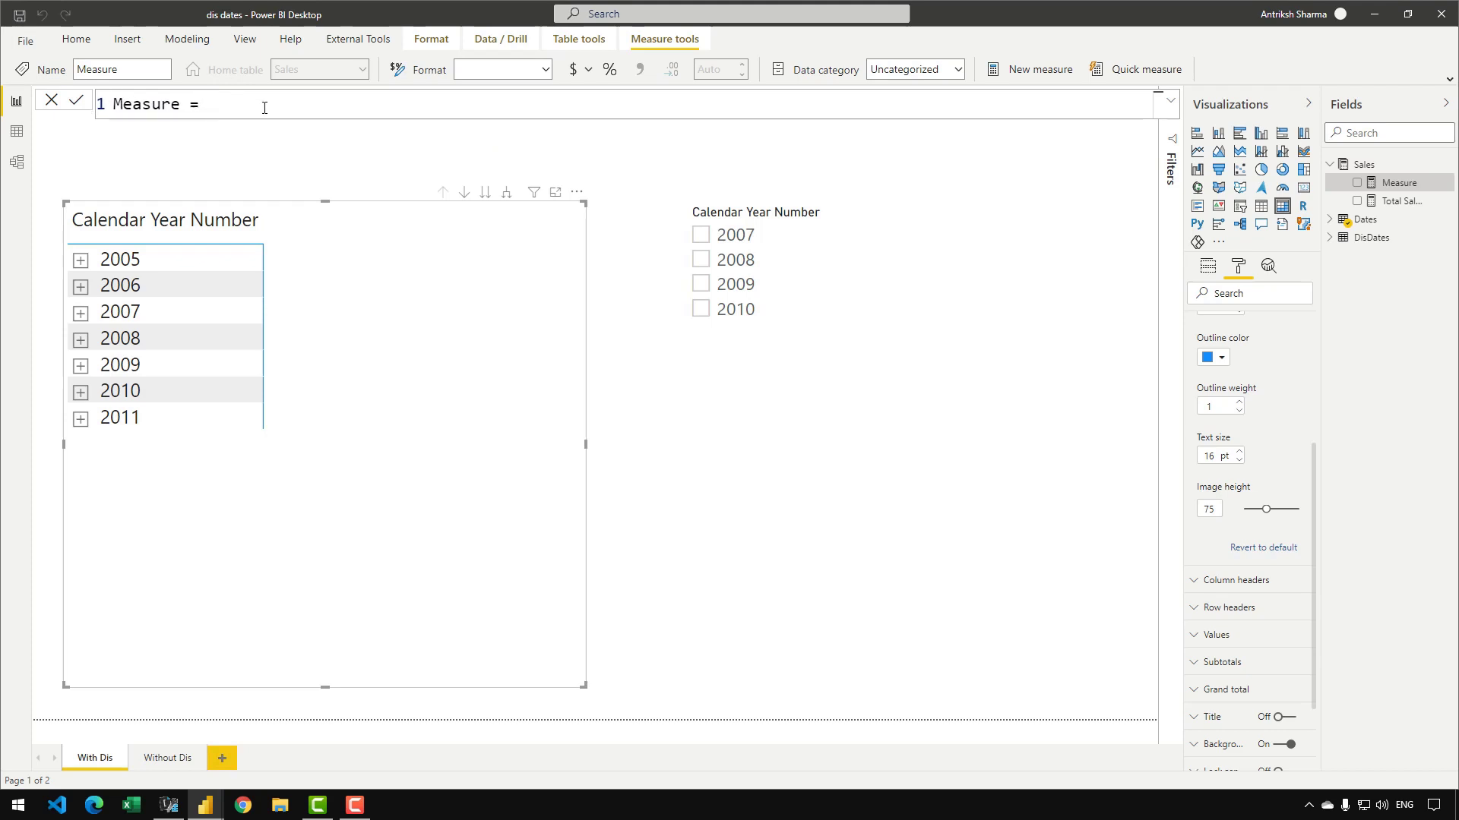
left_click_drag(264, 107, 117, 110)
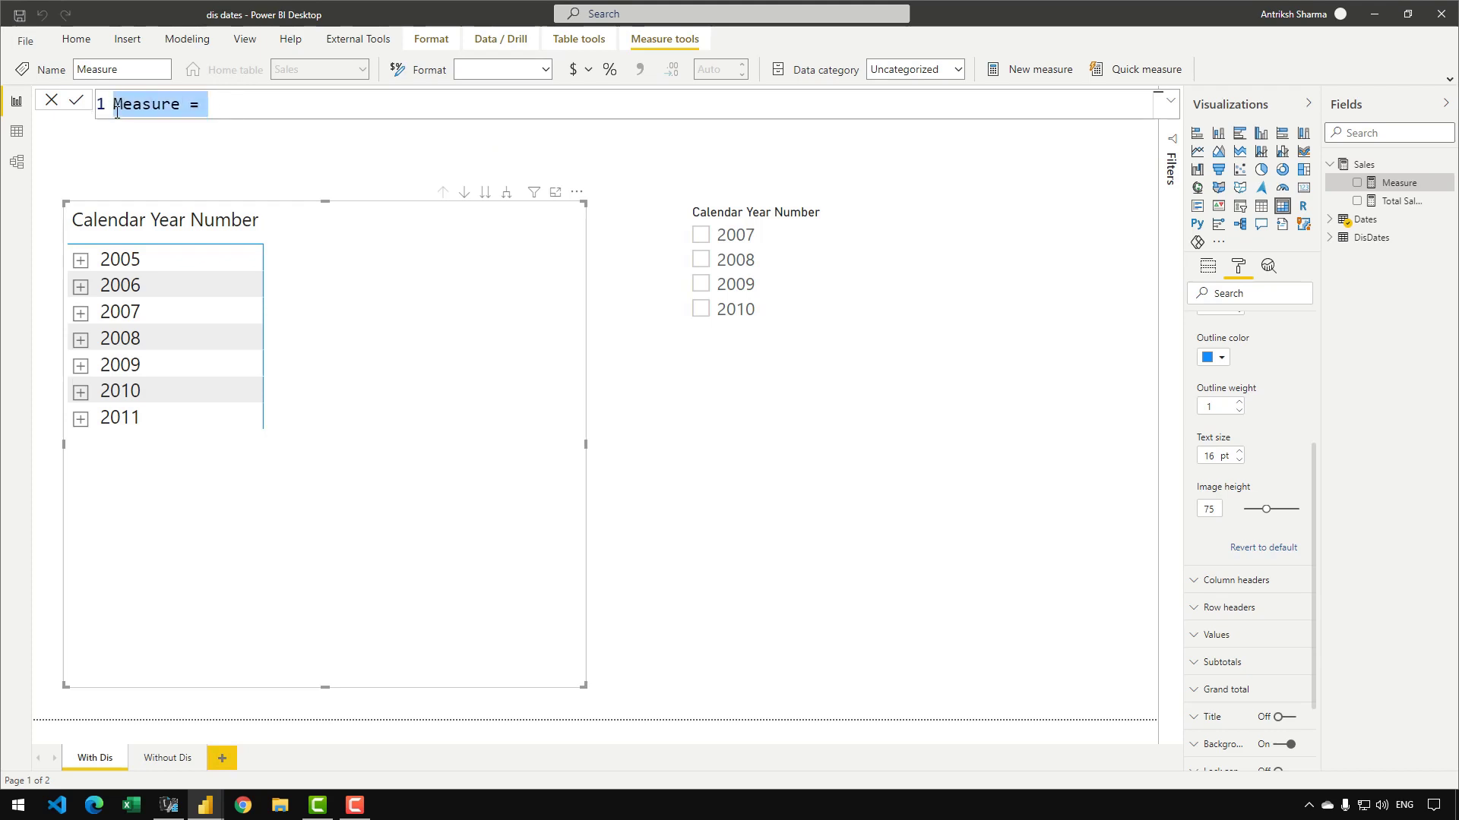
type("PY an")
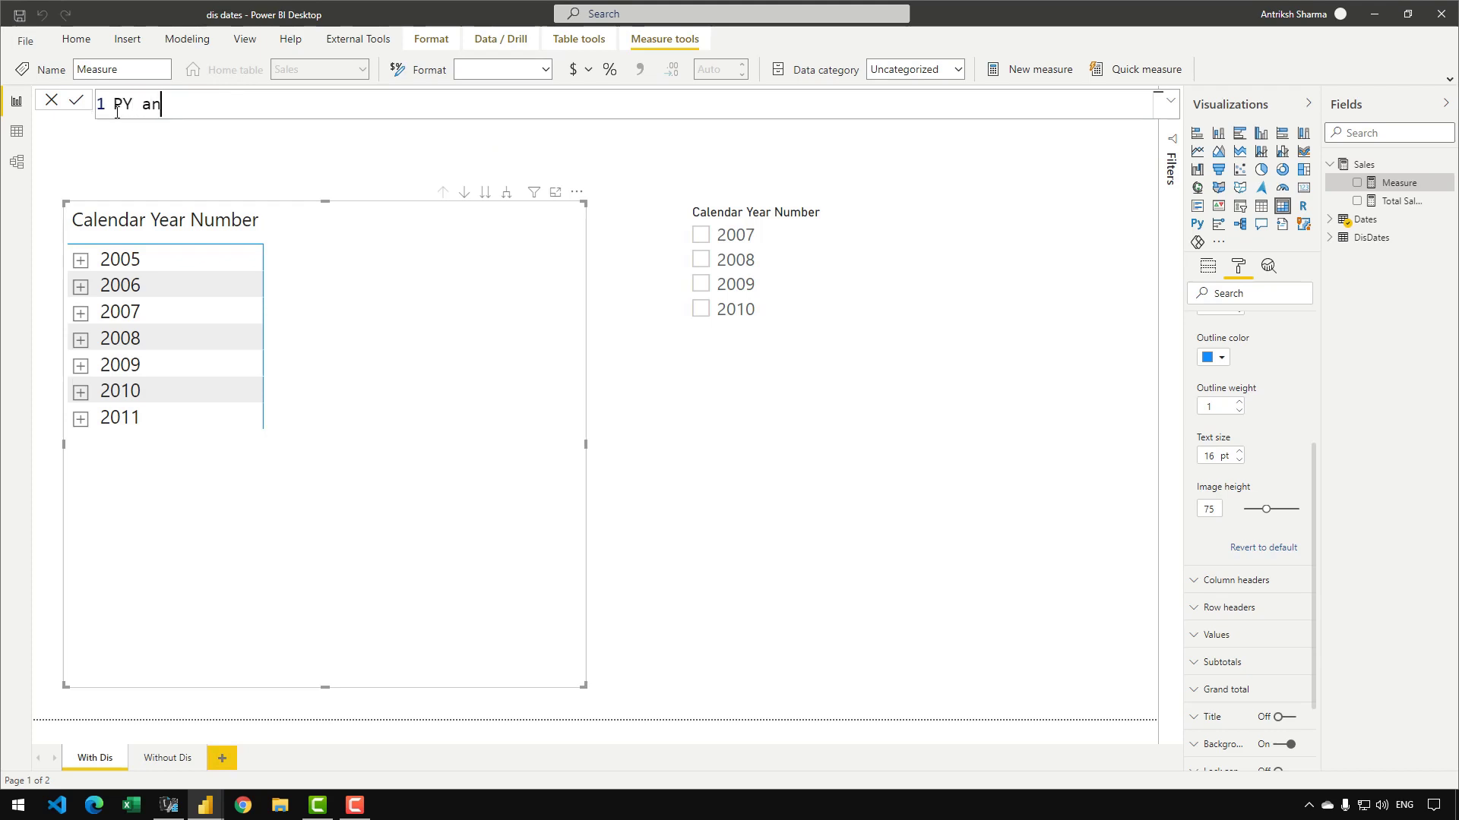
type("d CY Sle")
type("les =")
key("shift+Return")
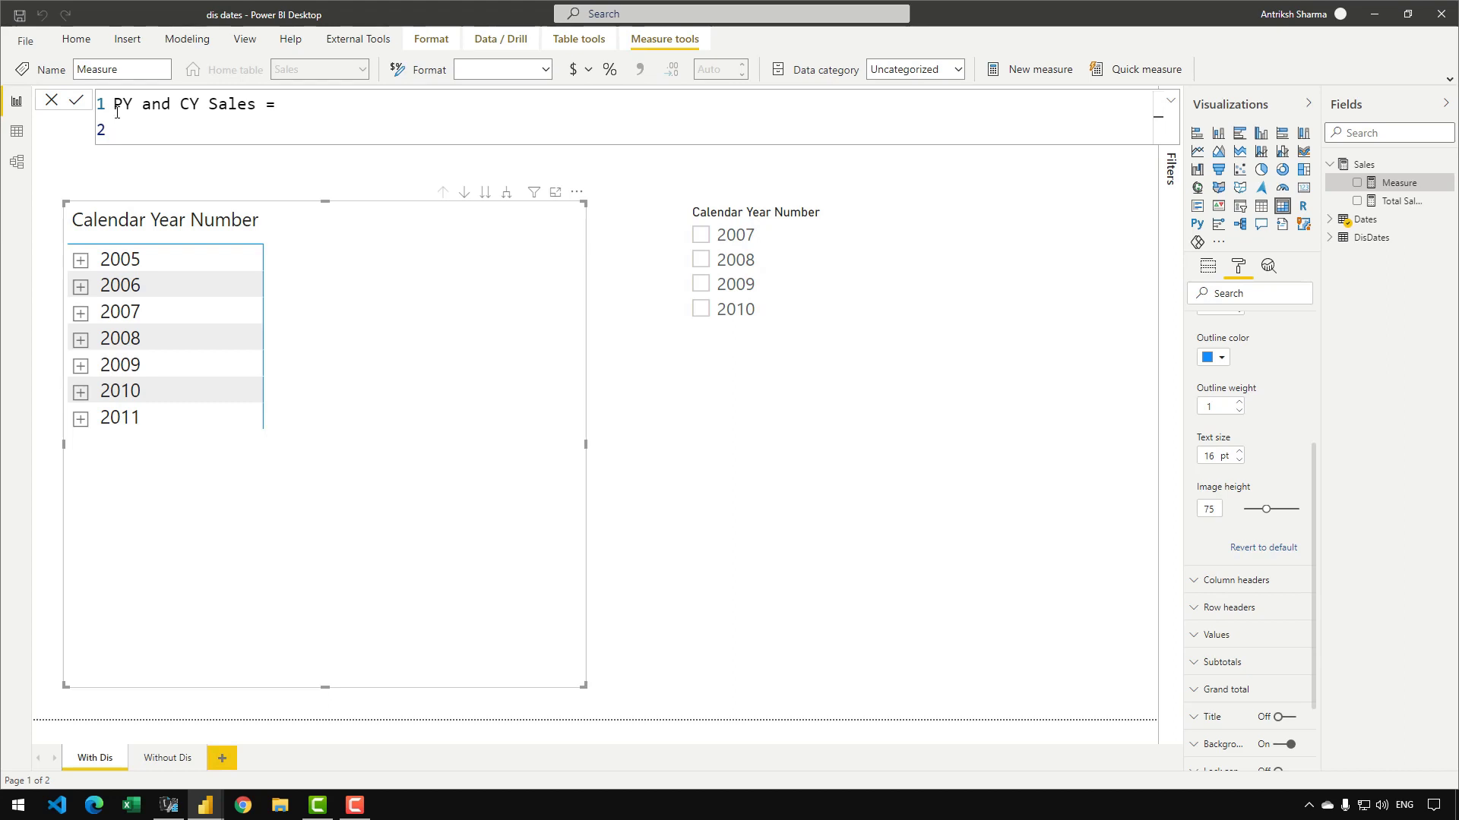
Step: Define a MaxYear variable in the measure as MAX ( DisDates[Calendar Year Number] )
type("VAR MaxYear =")
key("shift+Return")
key("Tab")
type("MAX")
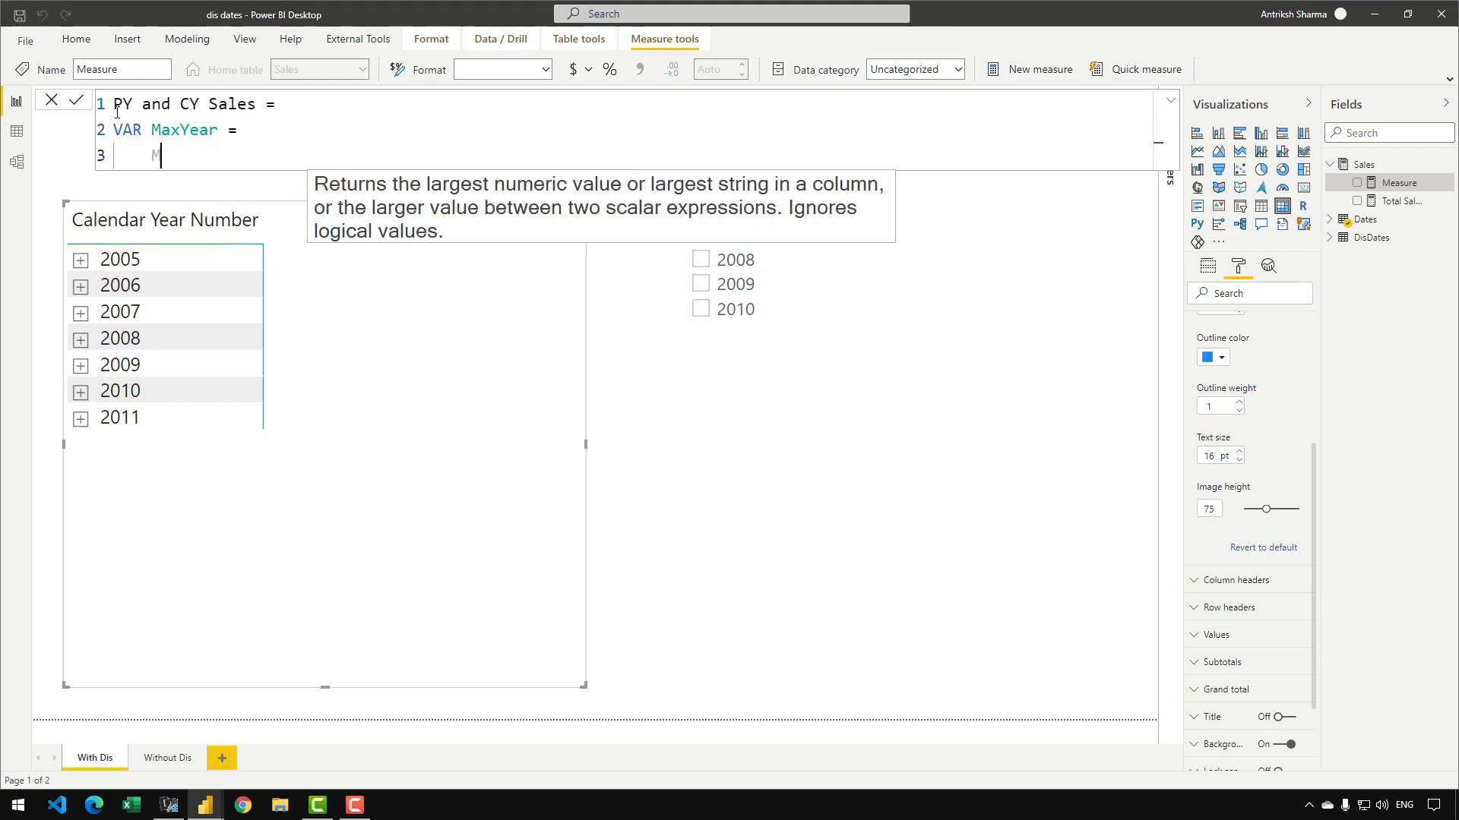
type(" ( DIS")
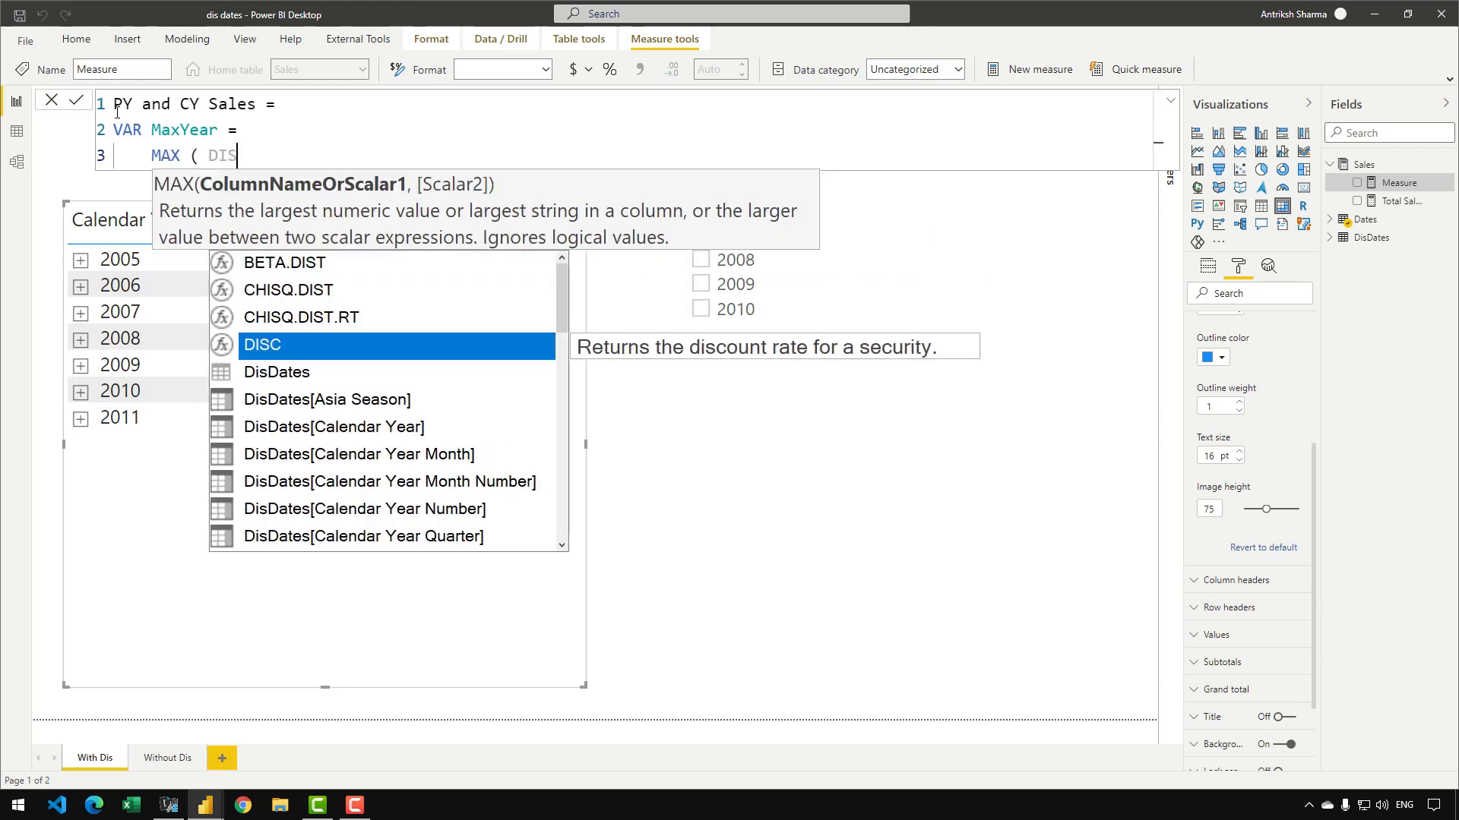
key("Down")
key("Down")
key("Down")
key("Down")
key("Down")
key("Down")
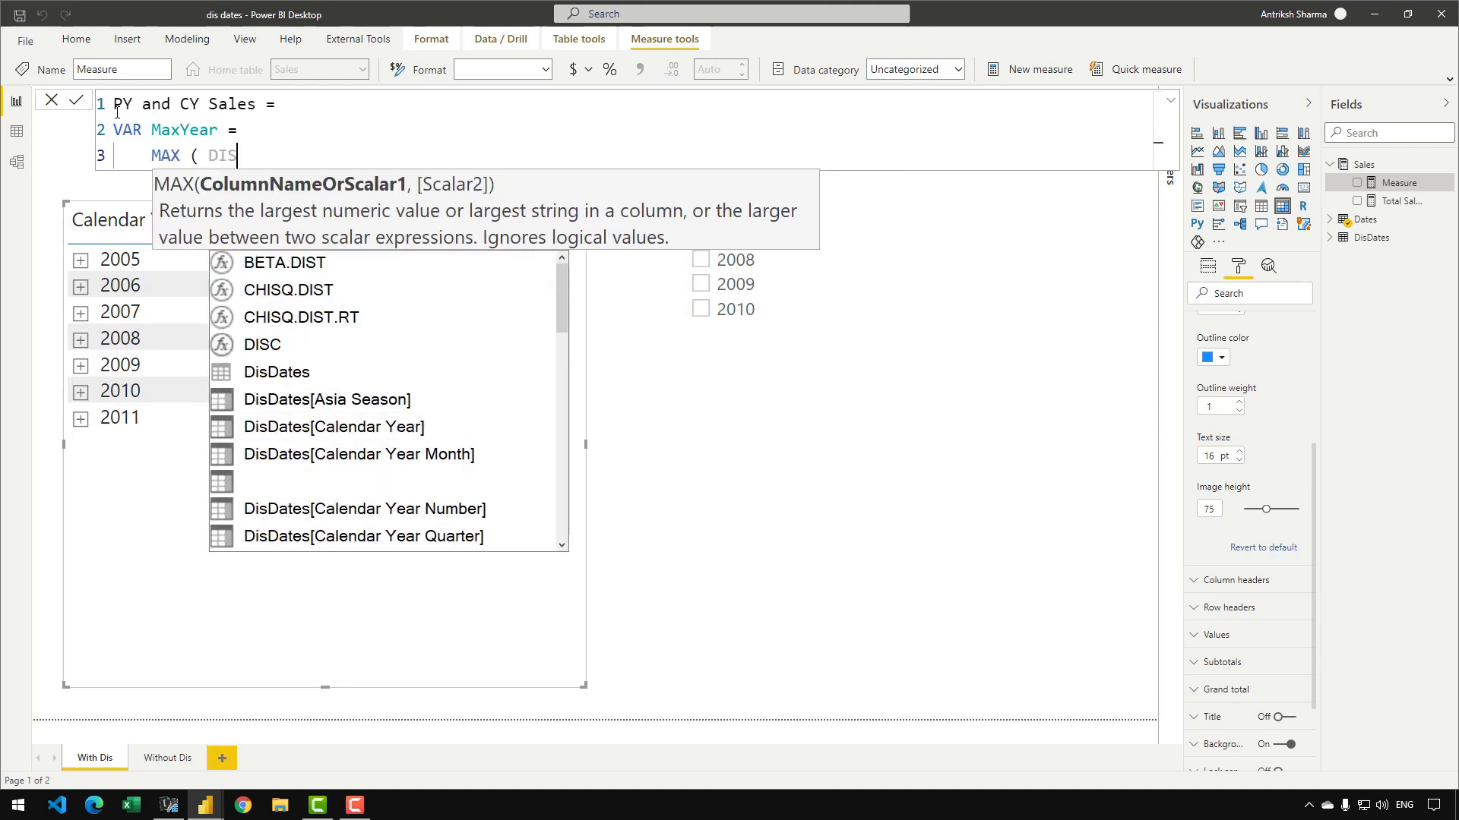
key("Tab")
type(")")
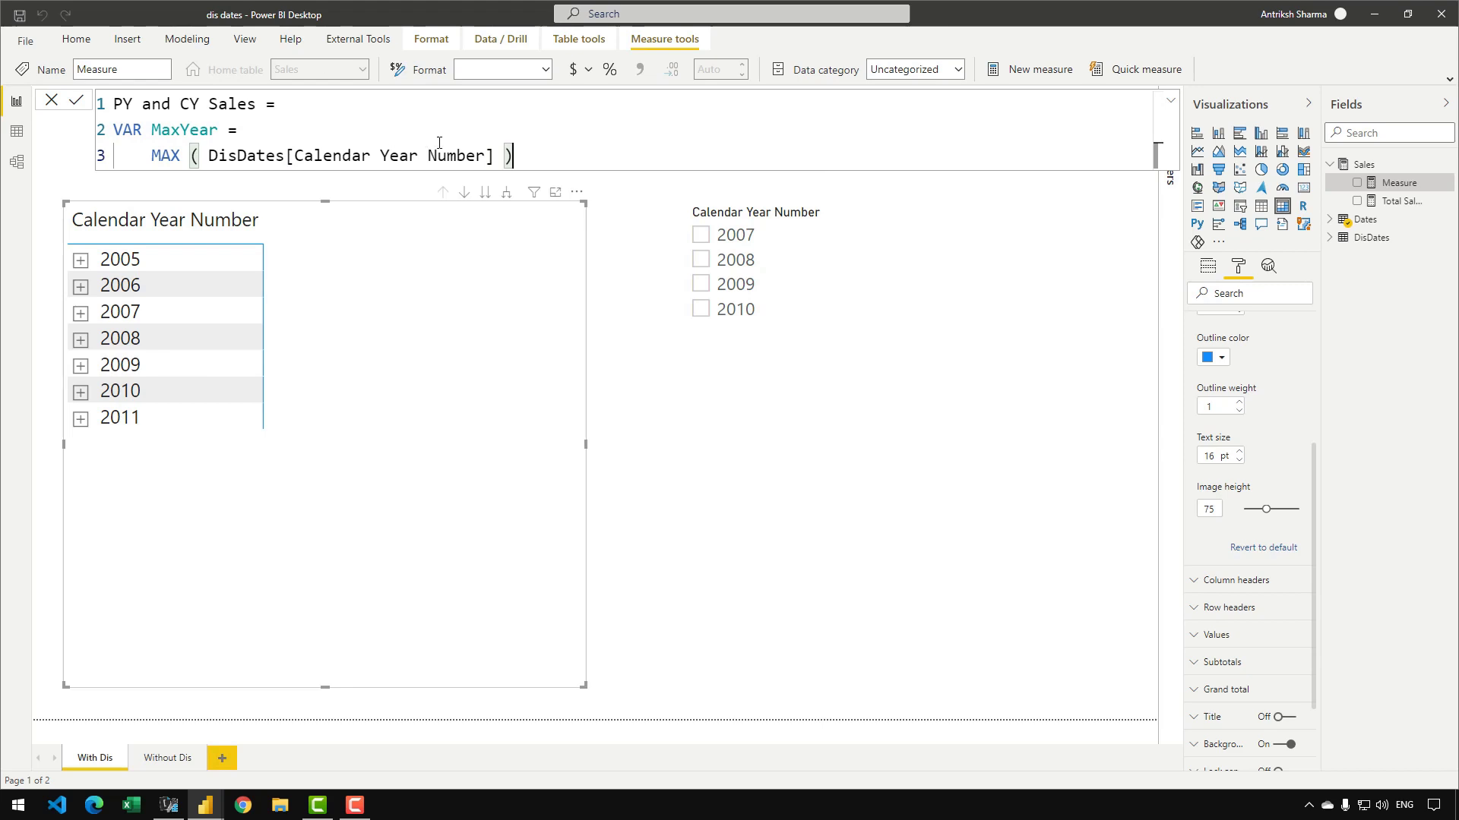
left_click_drag(494, 155, 227, 155)
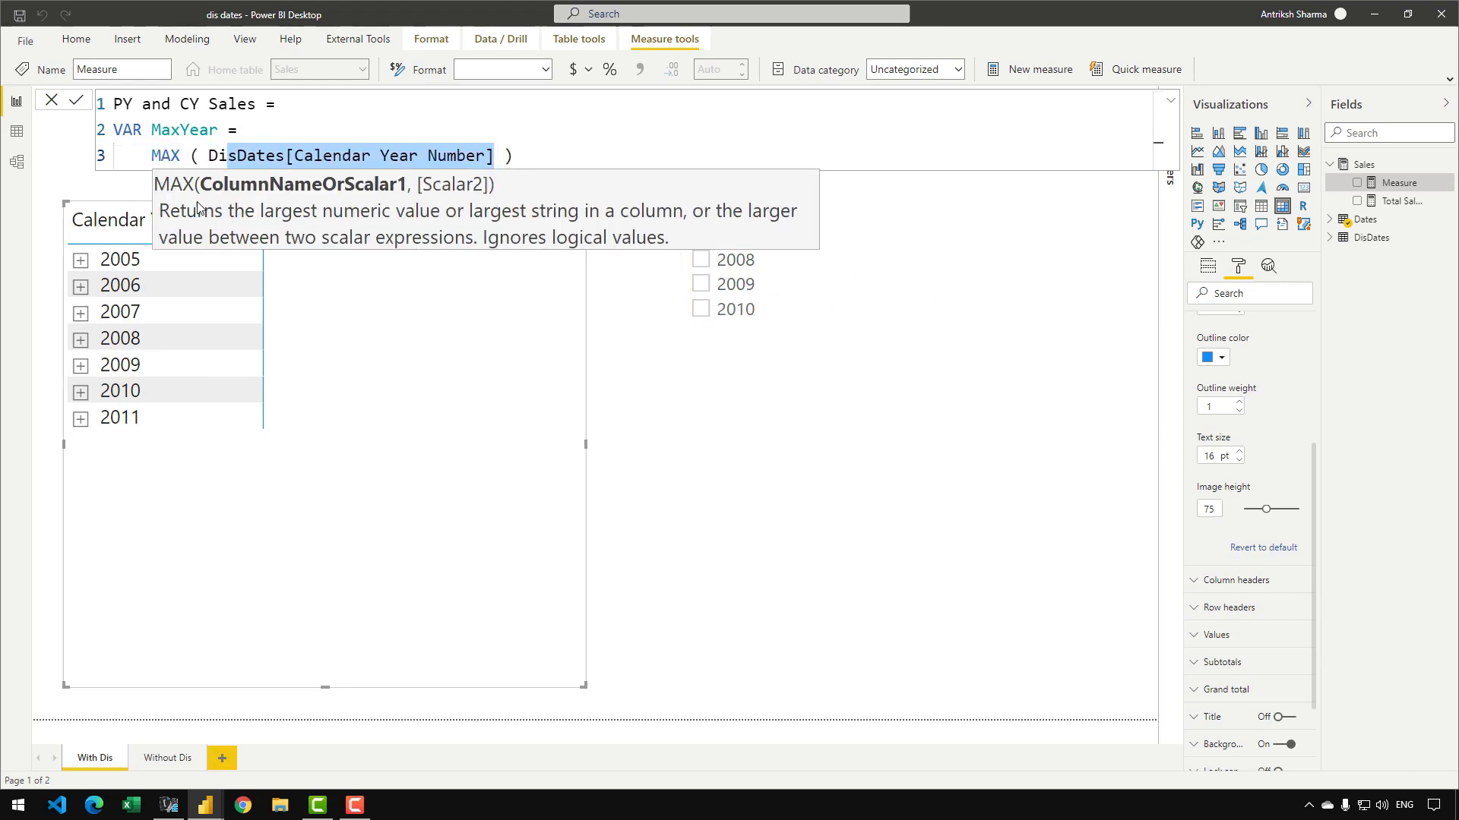
left_click(188, 155)
left_click(535, 156)
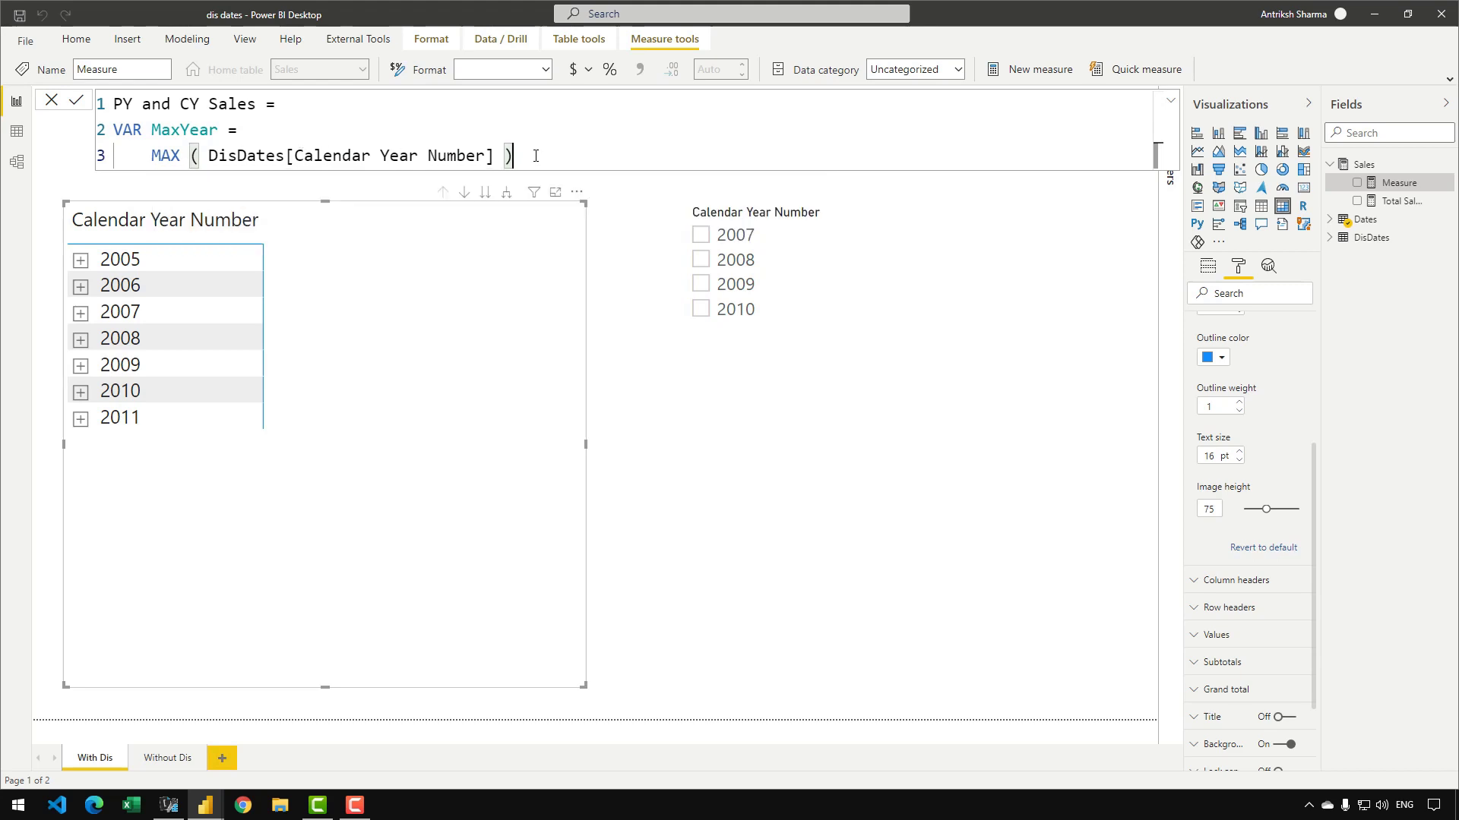
key("shift+Return")
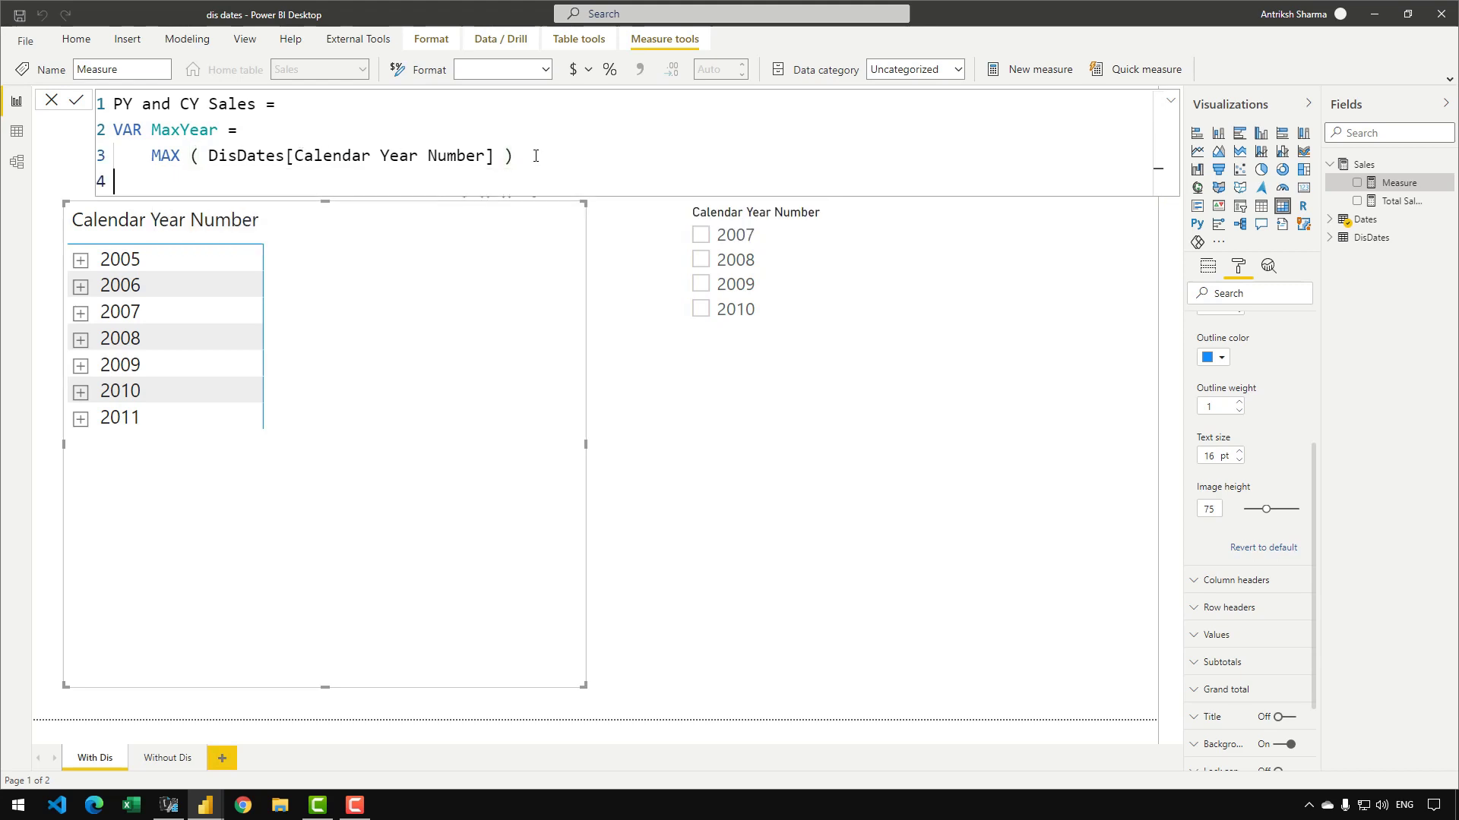
Step: Add a RETURN clause that outputs MaxYear and commit the measure
type("REUT")
key("BackSpace")
key("BackSpace")
type("ETURN")
key("shift+Return")
type("MAX")
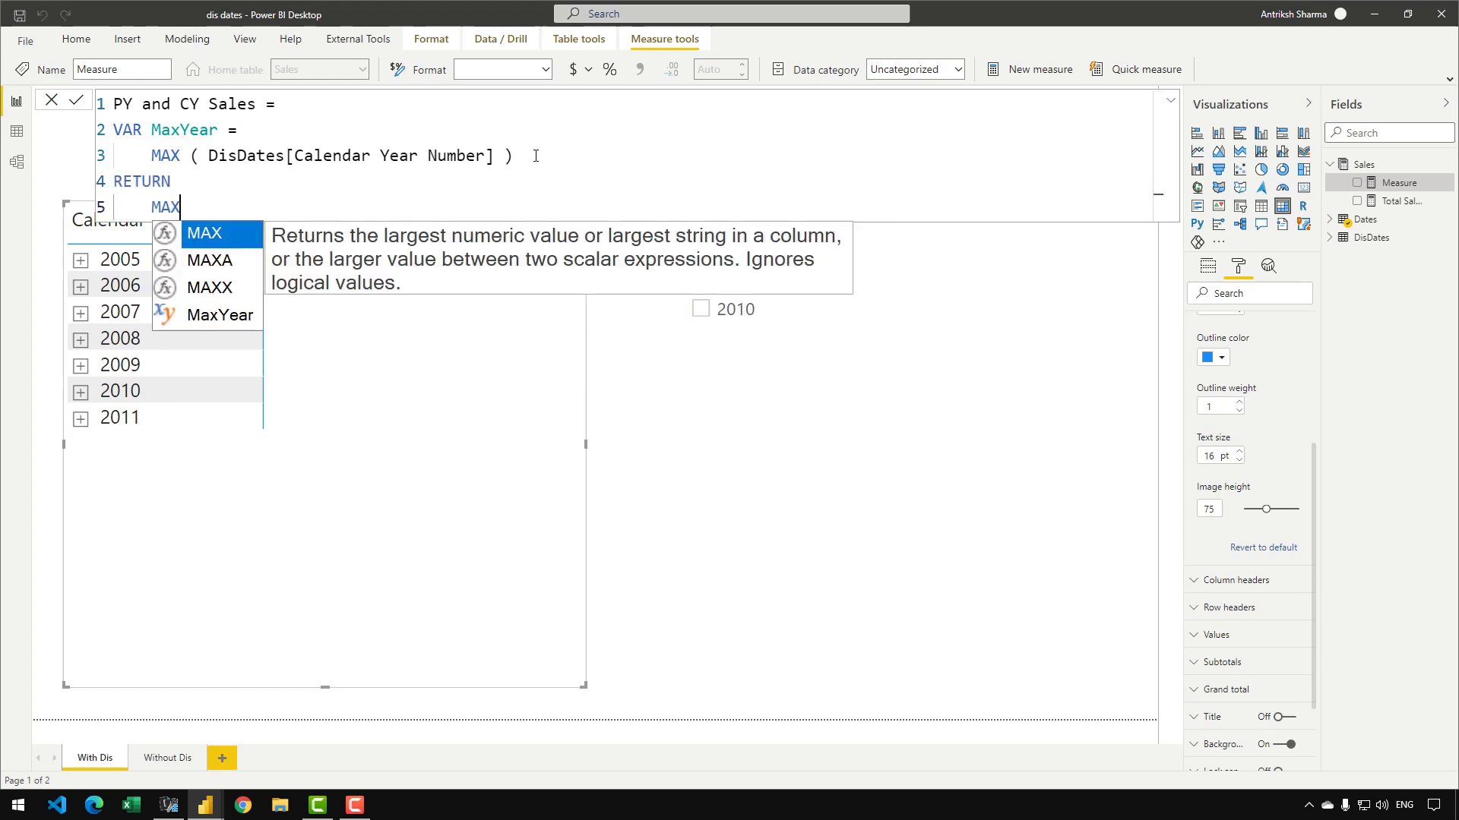
left_click(222, 311)
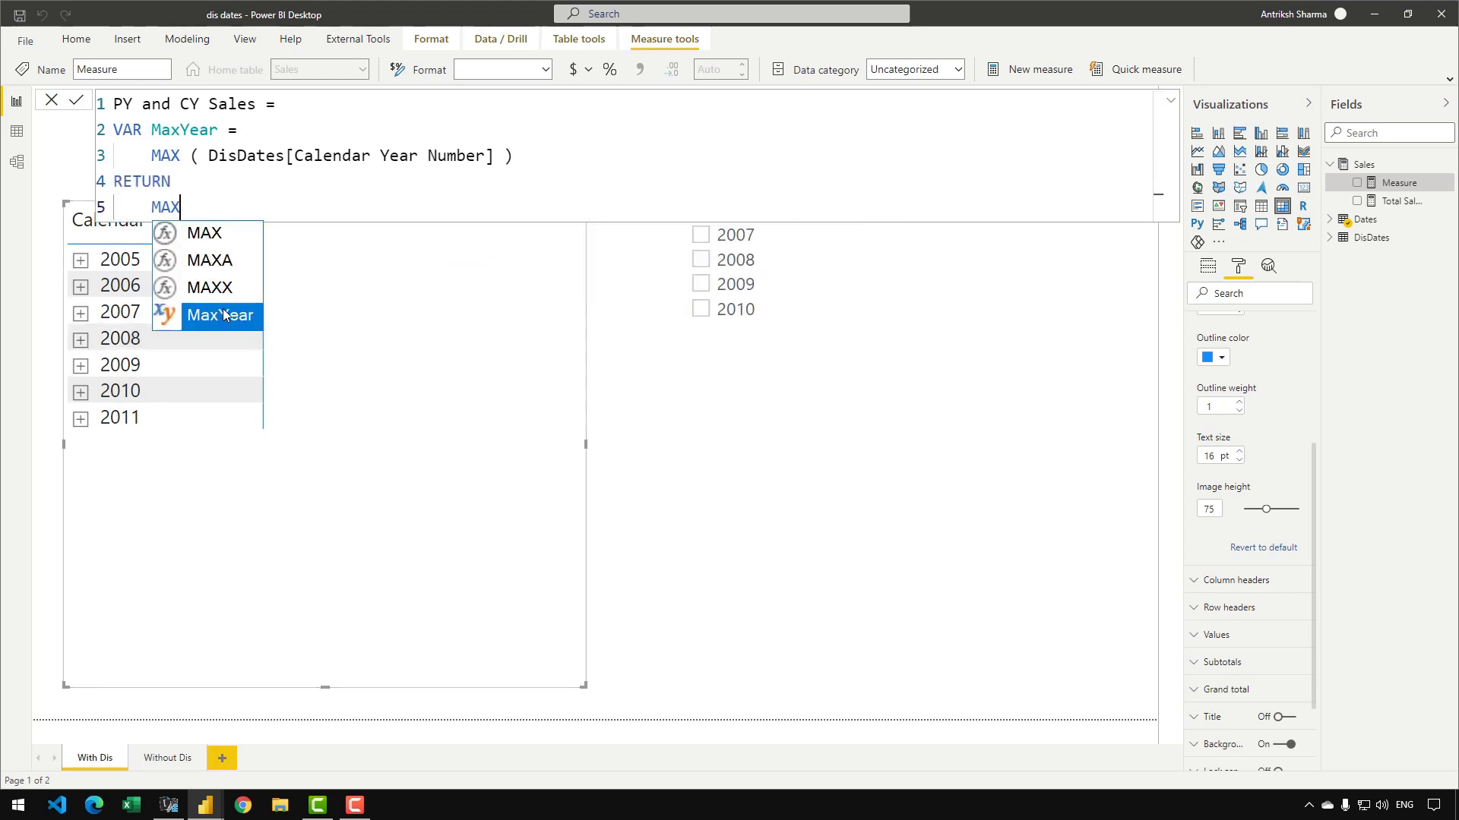
key("Return")
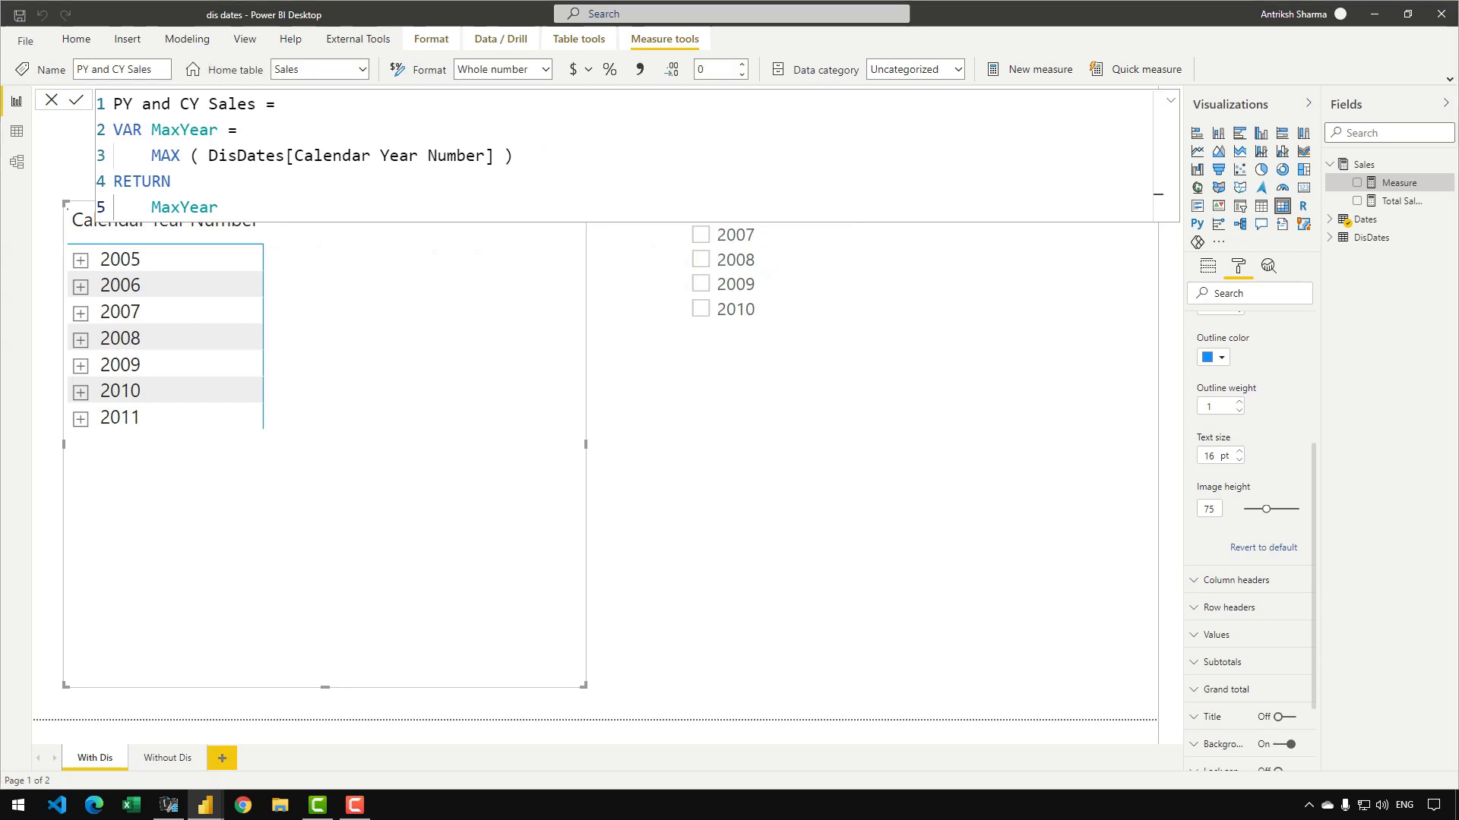
Step: Add PY and CY Sales to the matrix and test it by selecting 2010 and 2008 in the slicer
left_click_drag(788, 268, 274, 410)
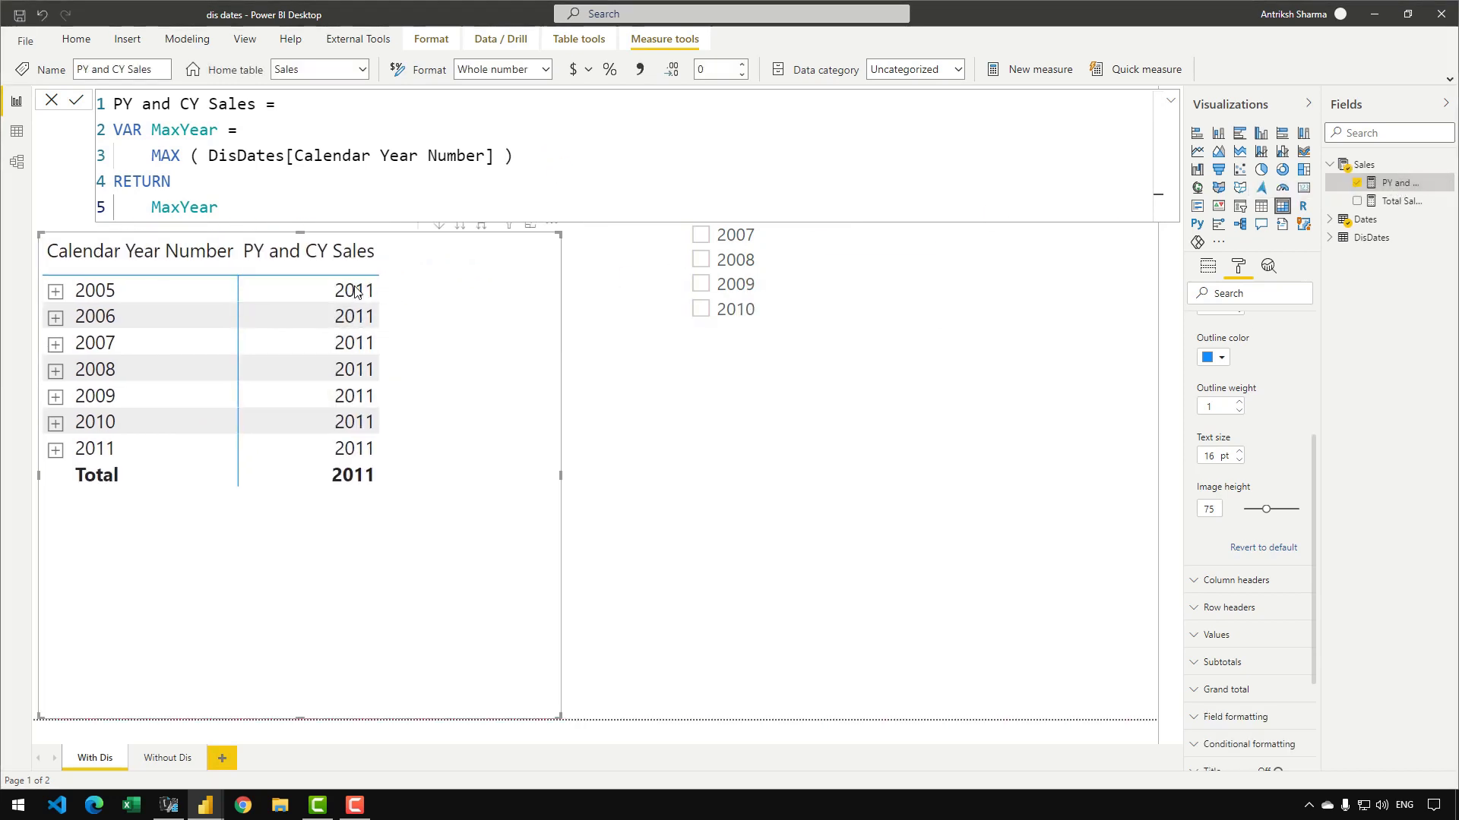
left_click(728, 311)
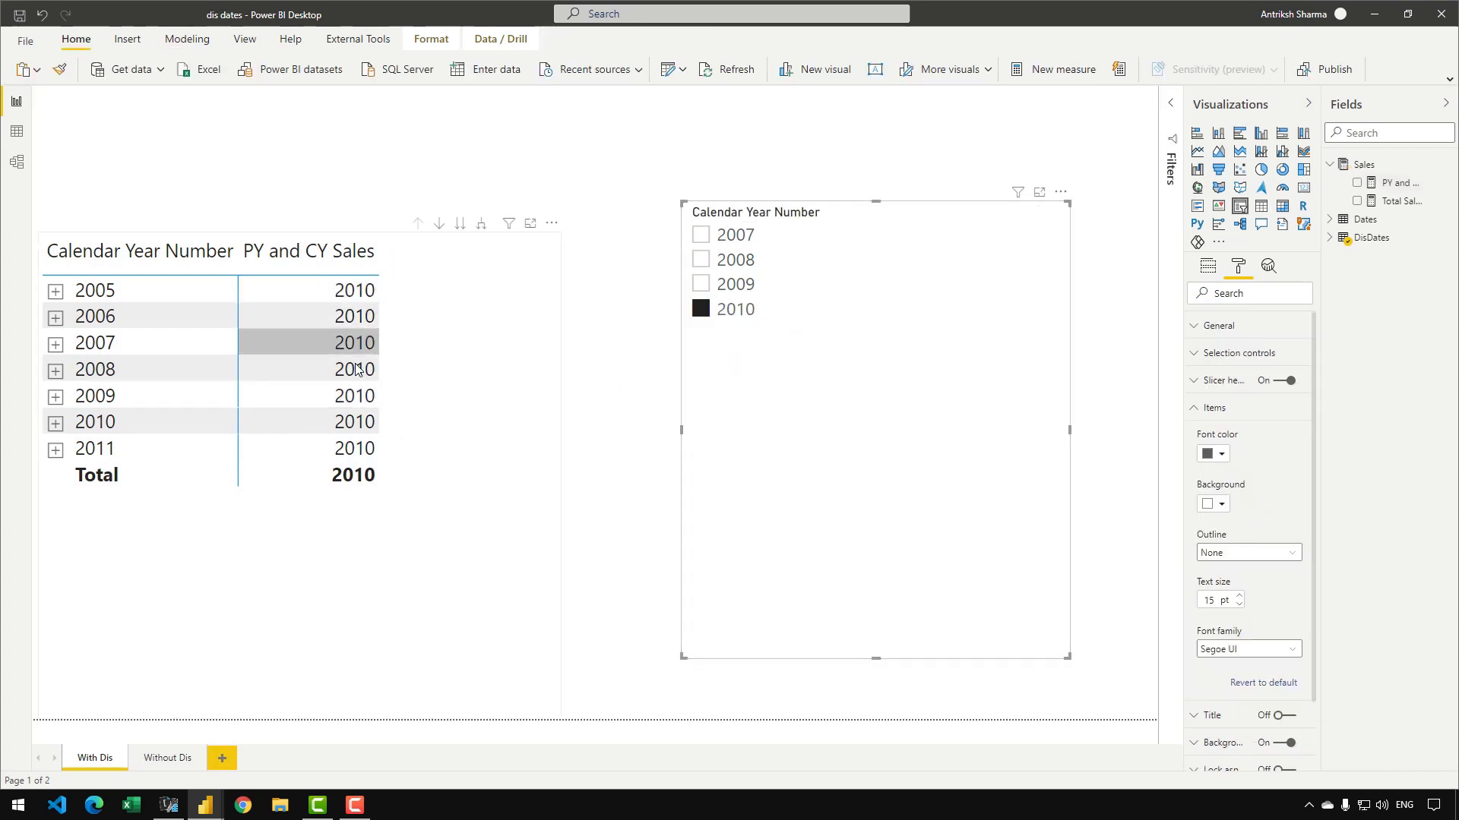
left_click(732, 268)
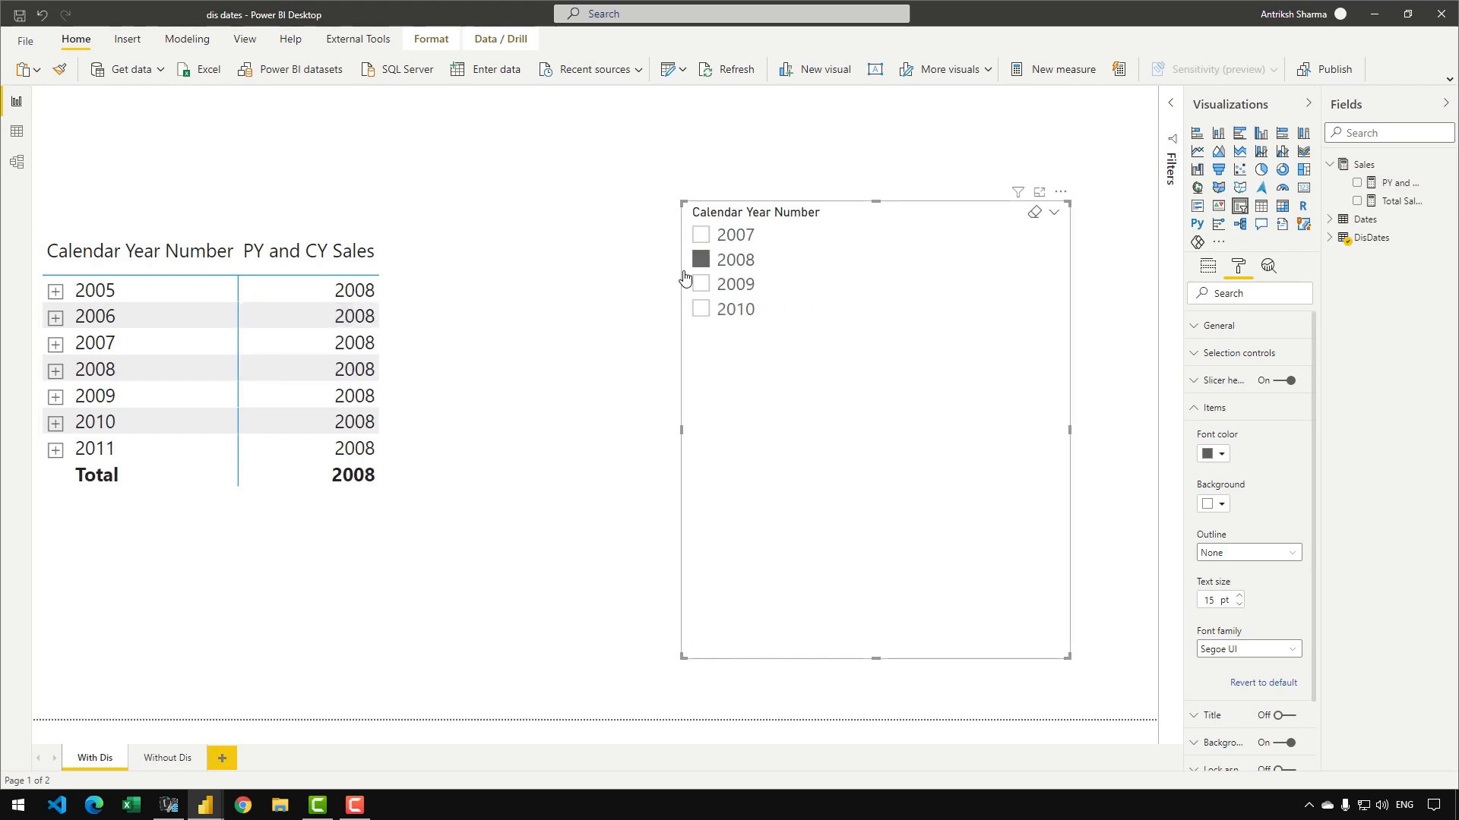
Step: Declare a PrevYear variable after MaxYear in the PY and CY Sales measure, and shorten the year slicer and move it lower on the page
left_click(1398, 183)
left_click(541, 157)
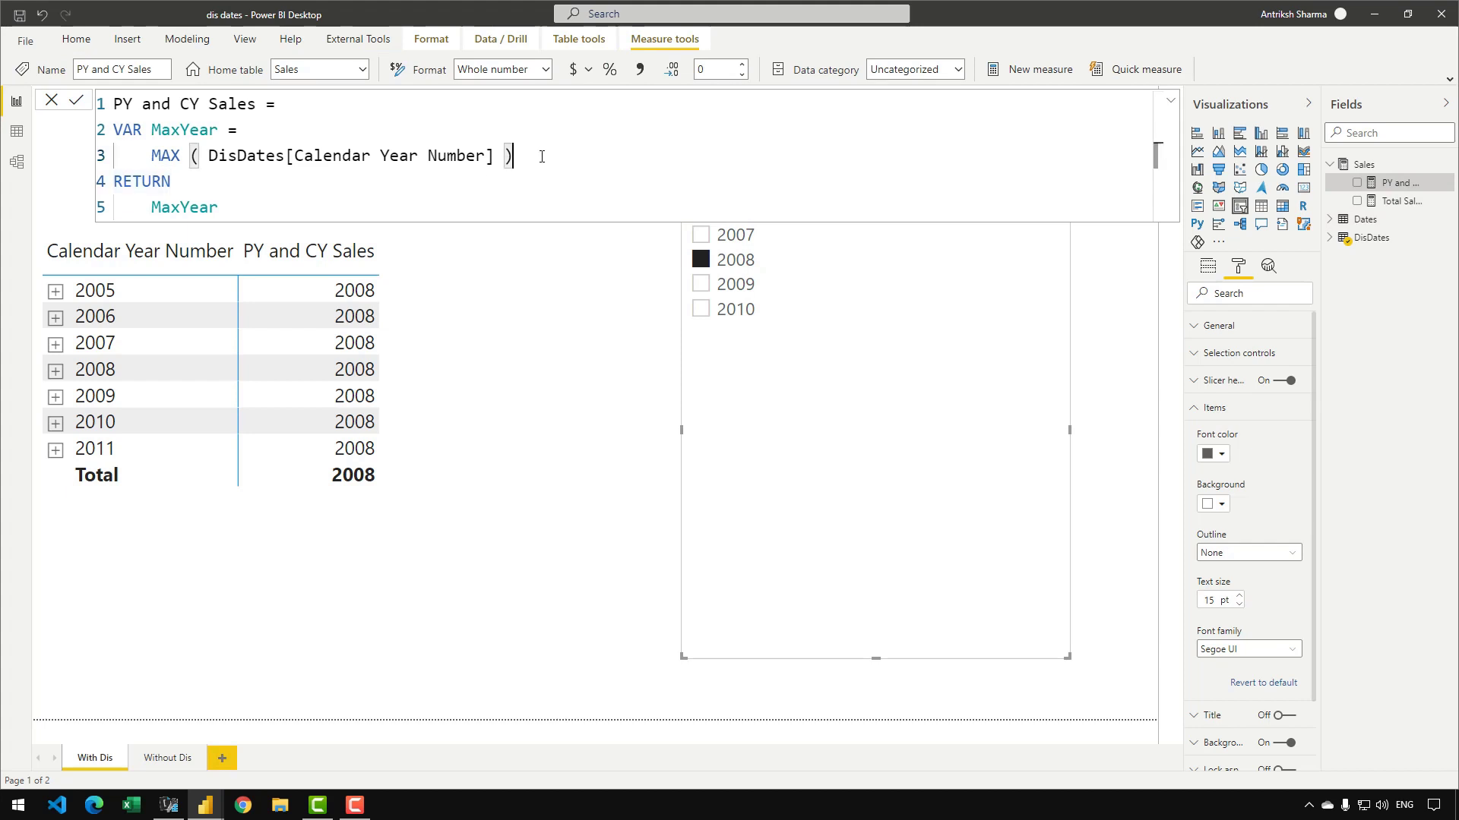
key("shift+Return")
type("VAR")
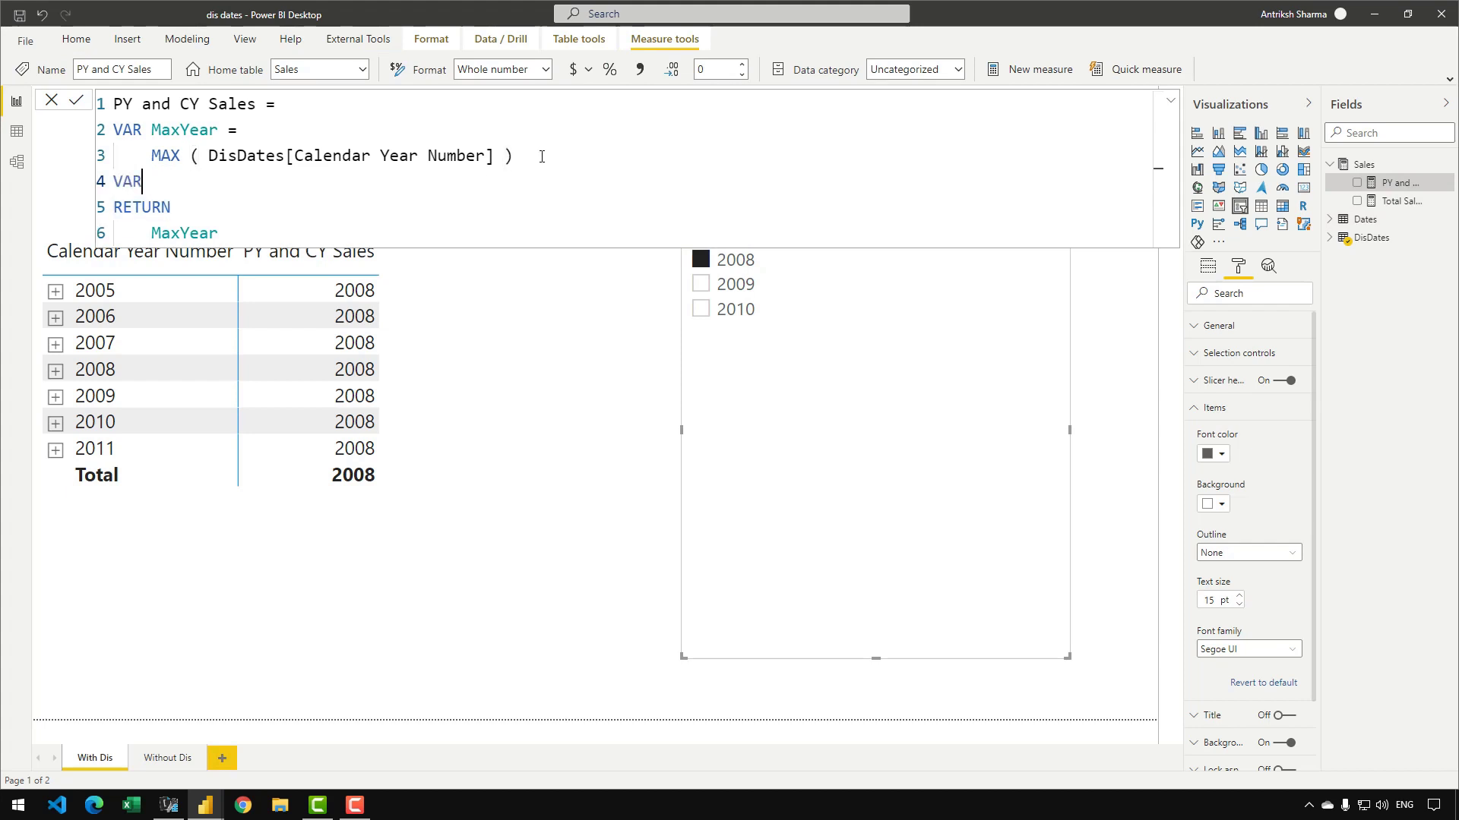
type(" PrevYear =")
key("shift+Return")
key("Tab")
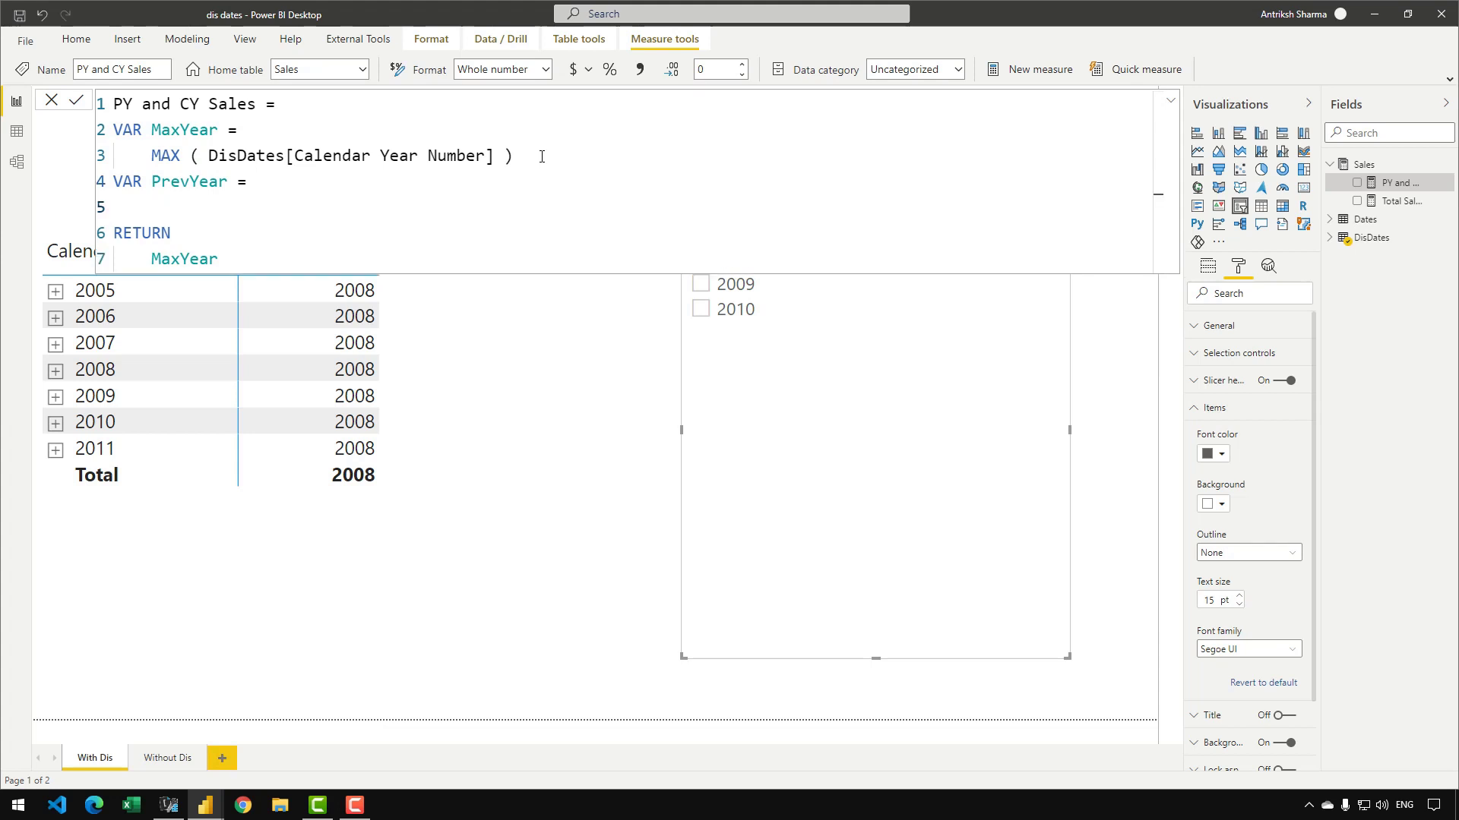
left_click_drag(875, 660, 882, 560)
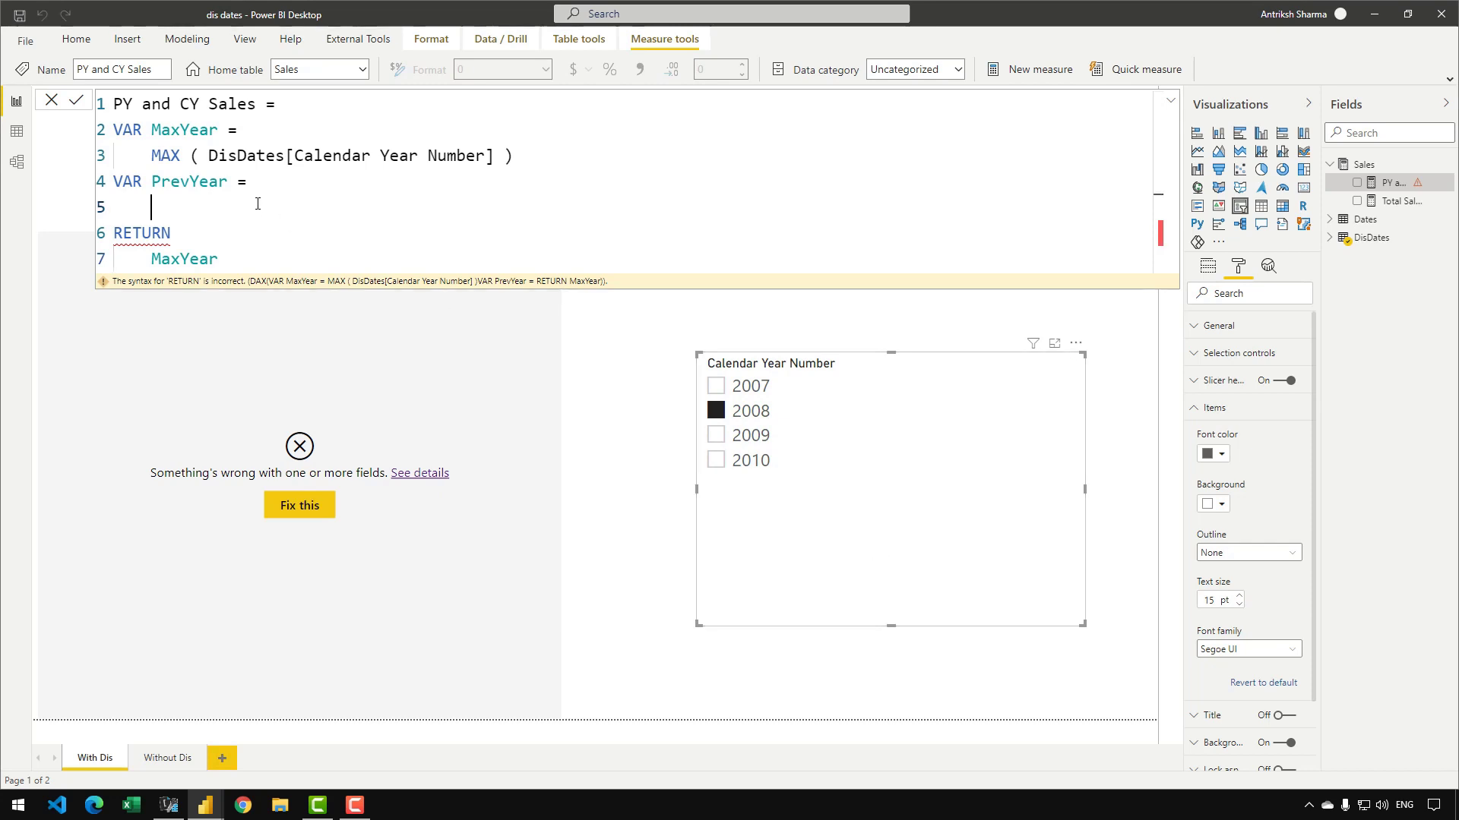
Step: Start the PrevYear expression with CALCULATE over MAX ( Dates[Calendar Year Number] )
type("CALCULATE(")
key("shift+Return")
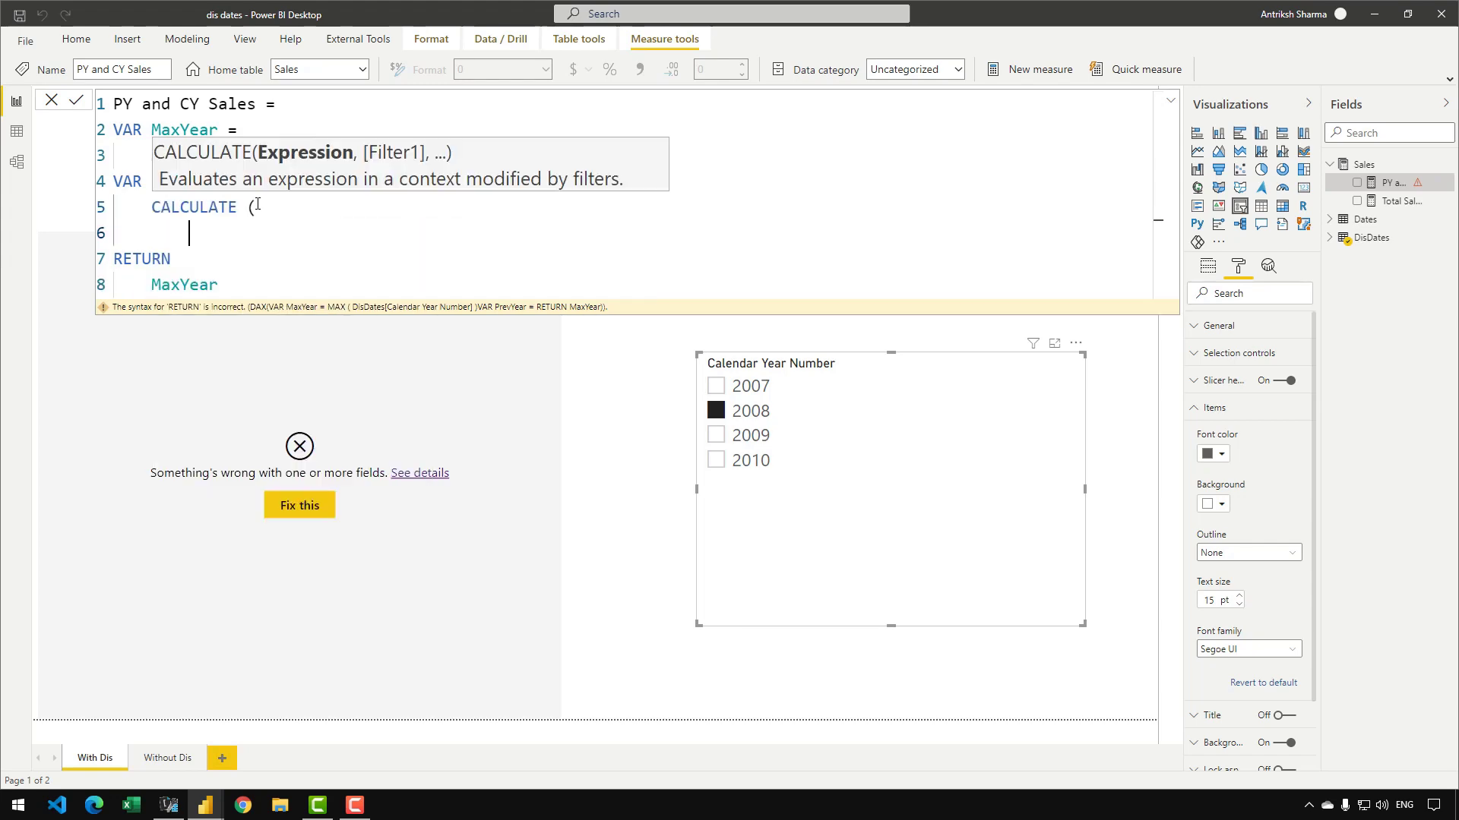
type("MAX ( DSAT")
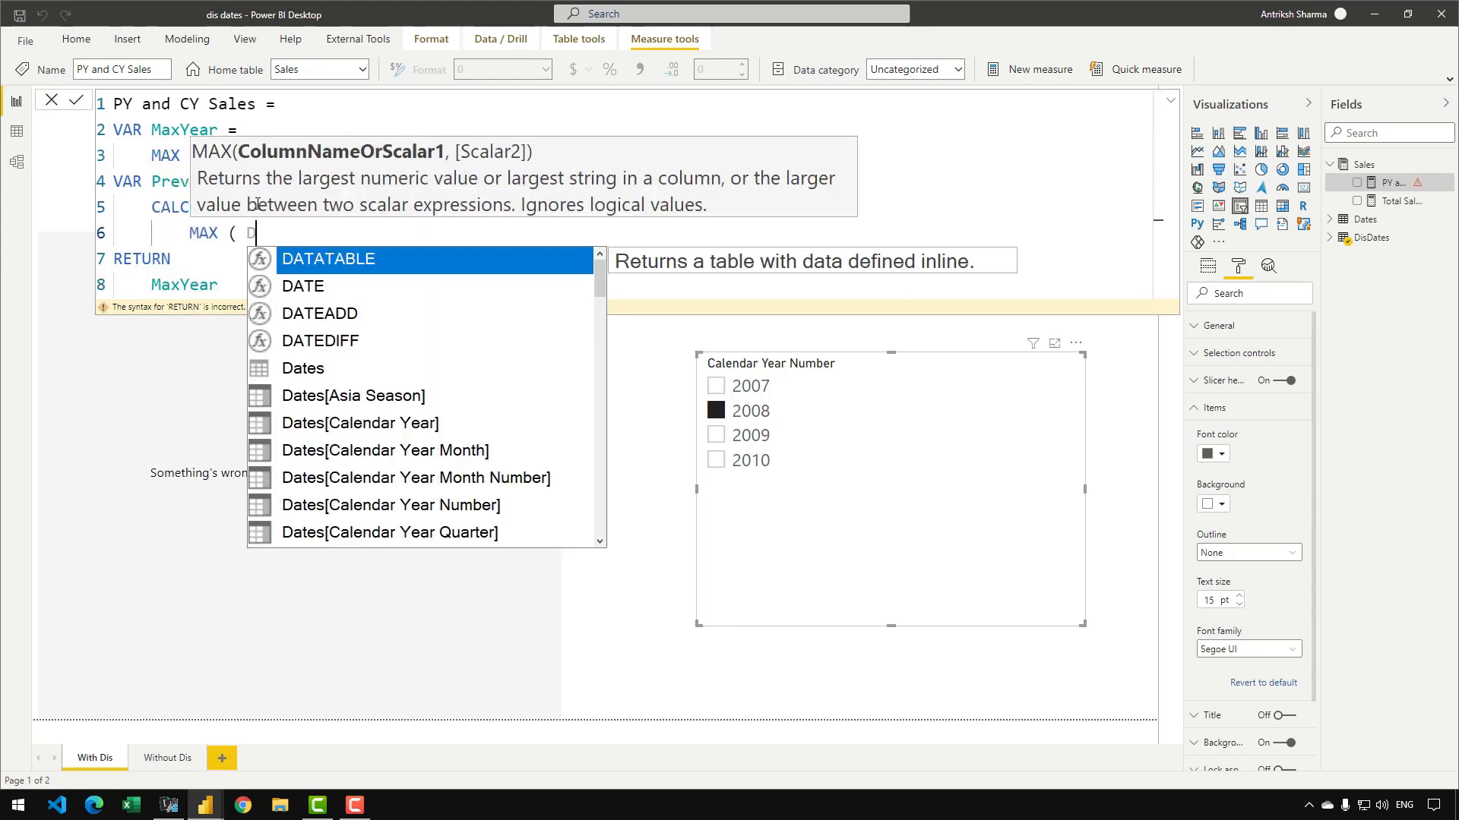
key("BackSpace")
key("BackSpace")
key("BackSpace")
type("ates[CALE")
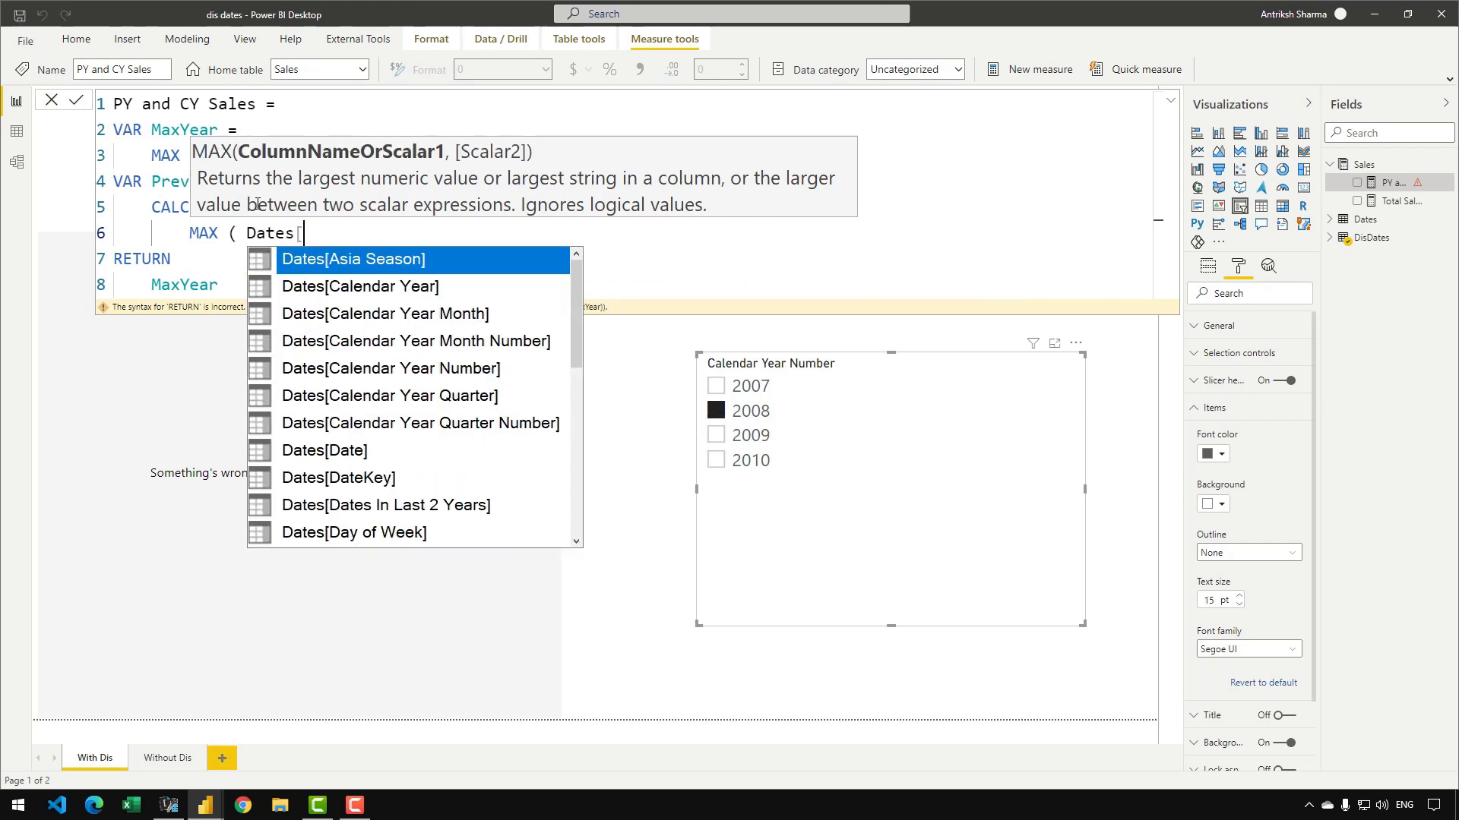
key("Down")
key("Down")
key("Down")
key("Tab")
type("]")
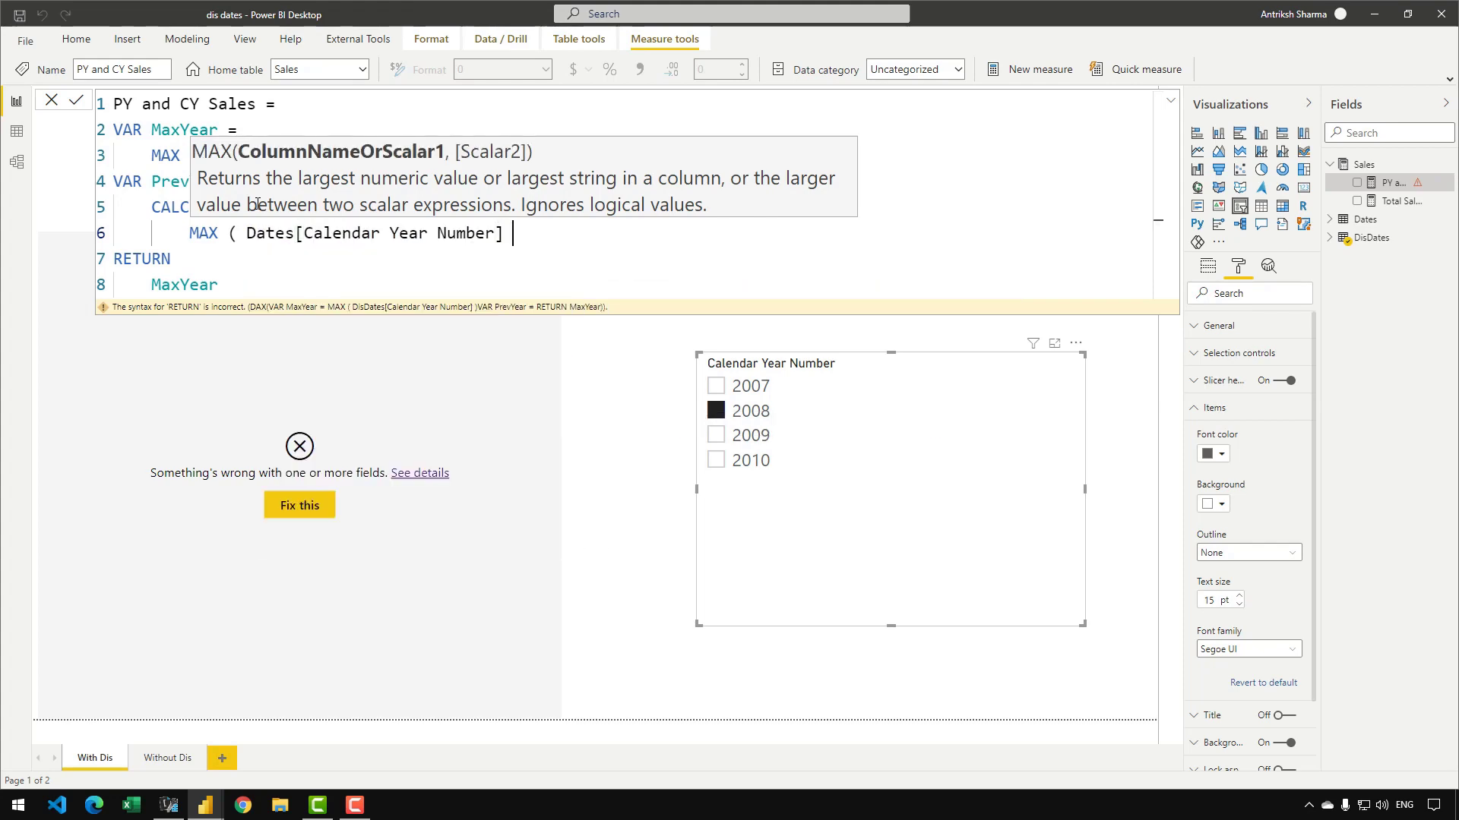
type(" ),")
Step: Add the filter Dates[Calendar Year Number] < MaxYear to the CALCULATE and close its parenthesis
key("shift+Return")
type("DATE")
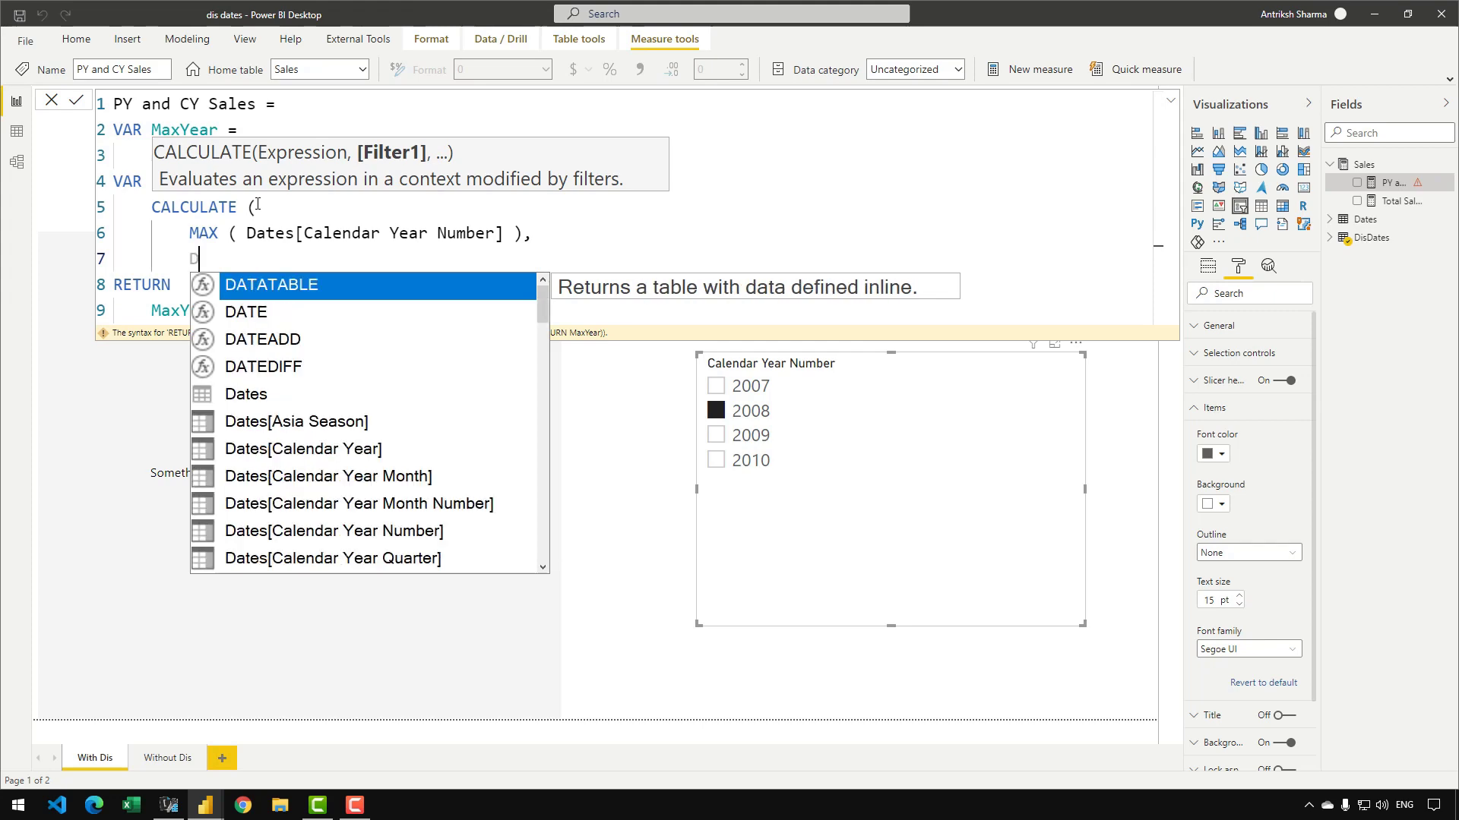
key("BackSpace")
key("BackSpace")
key("BackSpace")
type("ates")
key("Down")
key("Down")
key("Down")
key("Down")
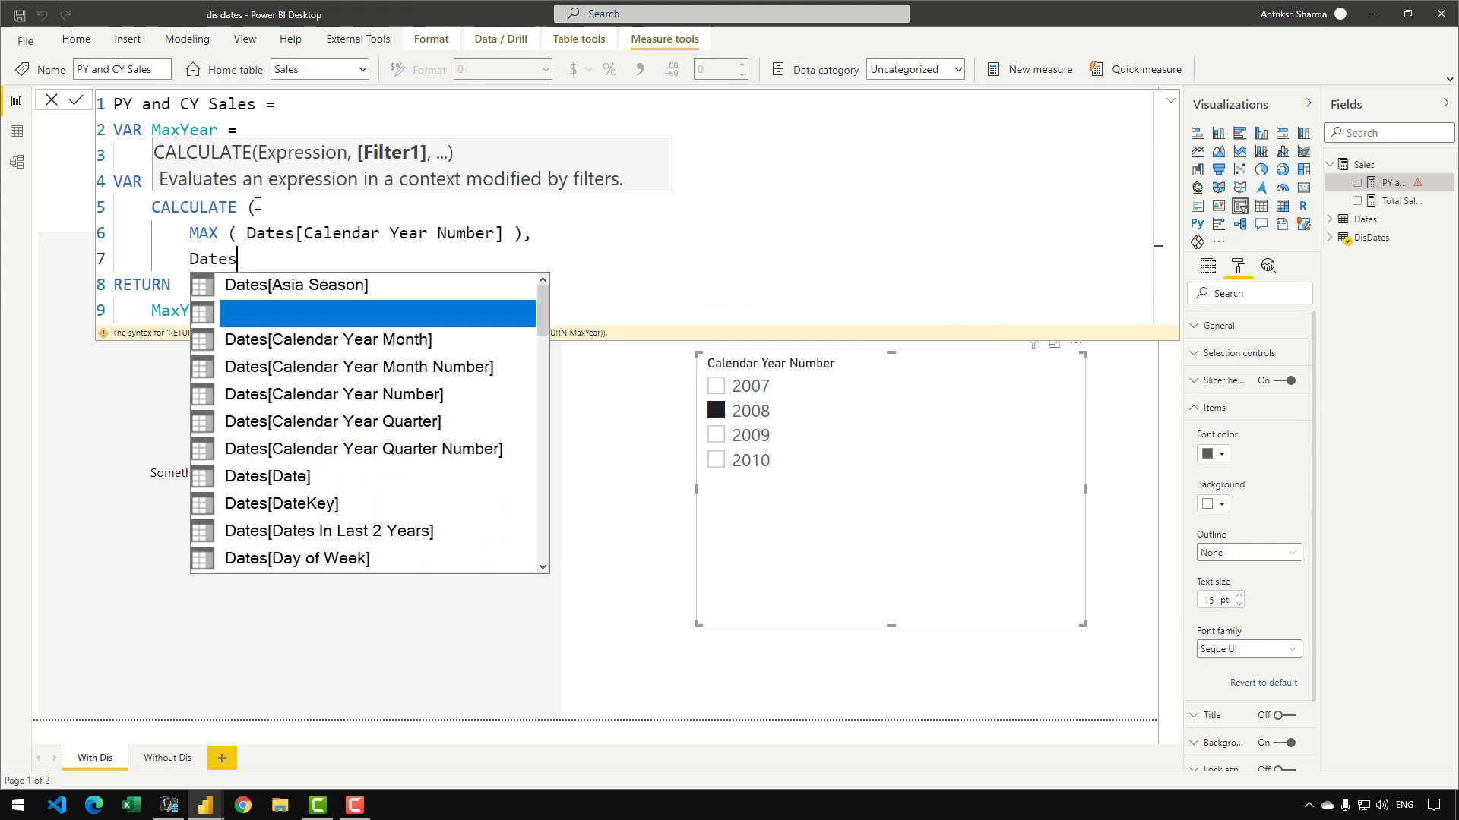
key("Tab")
type("] < MaxYear")
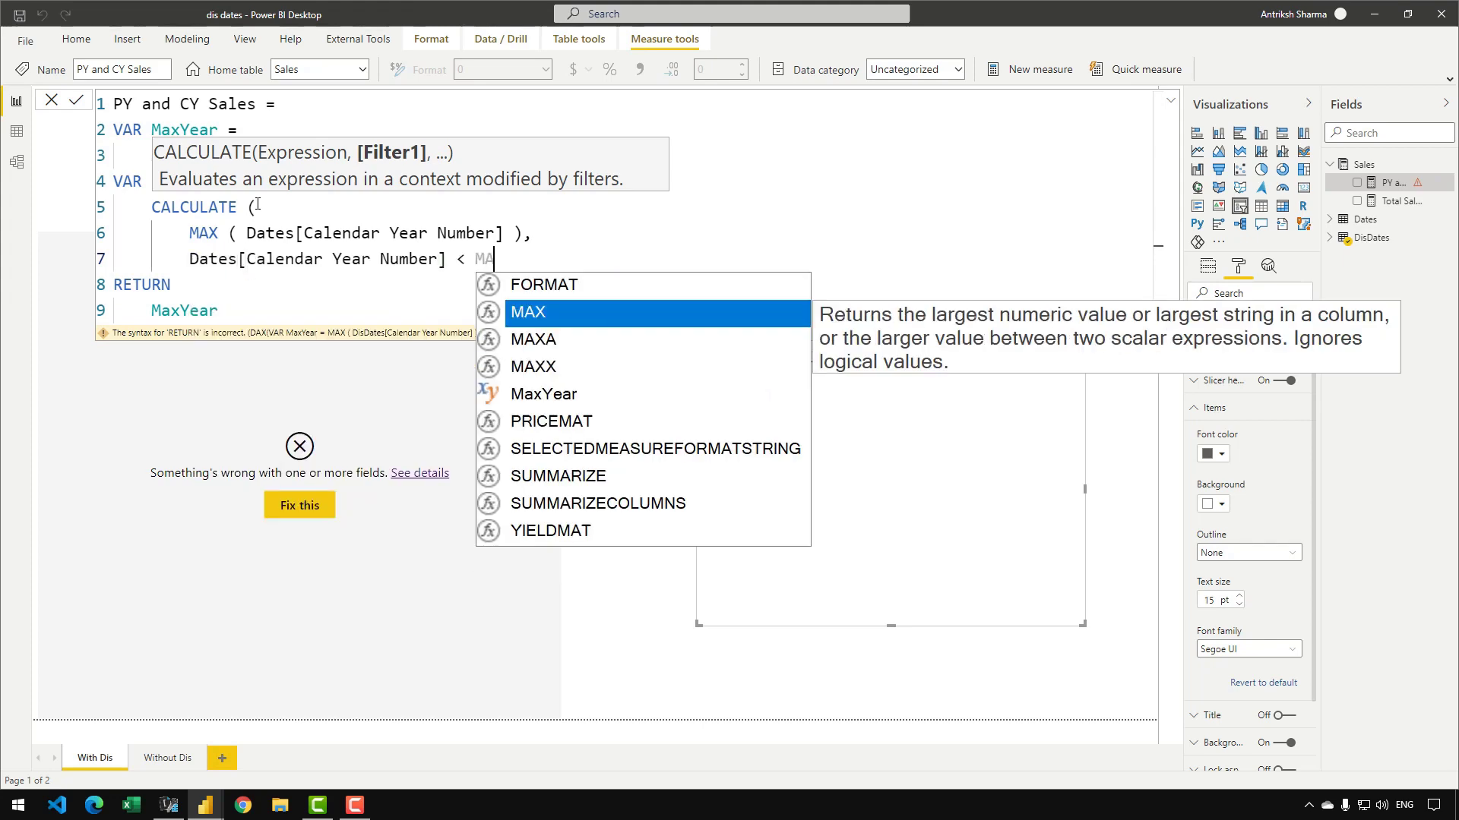
key("Return")
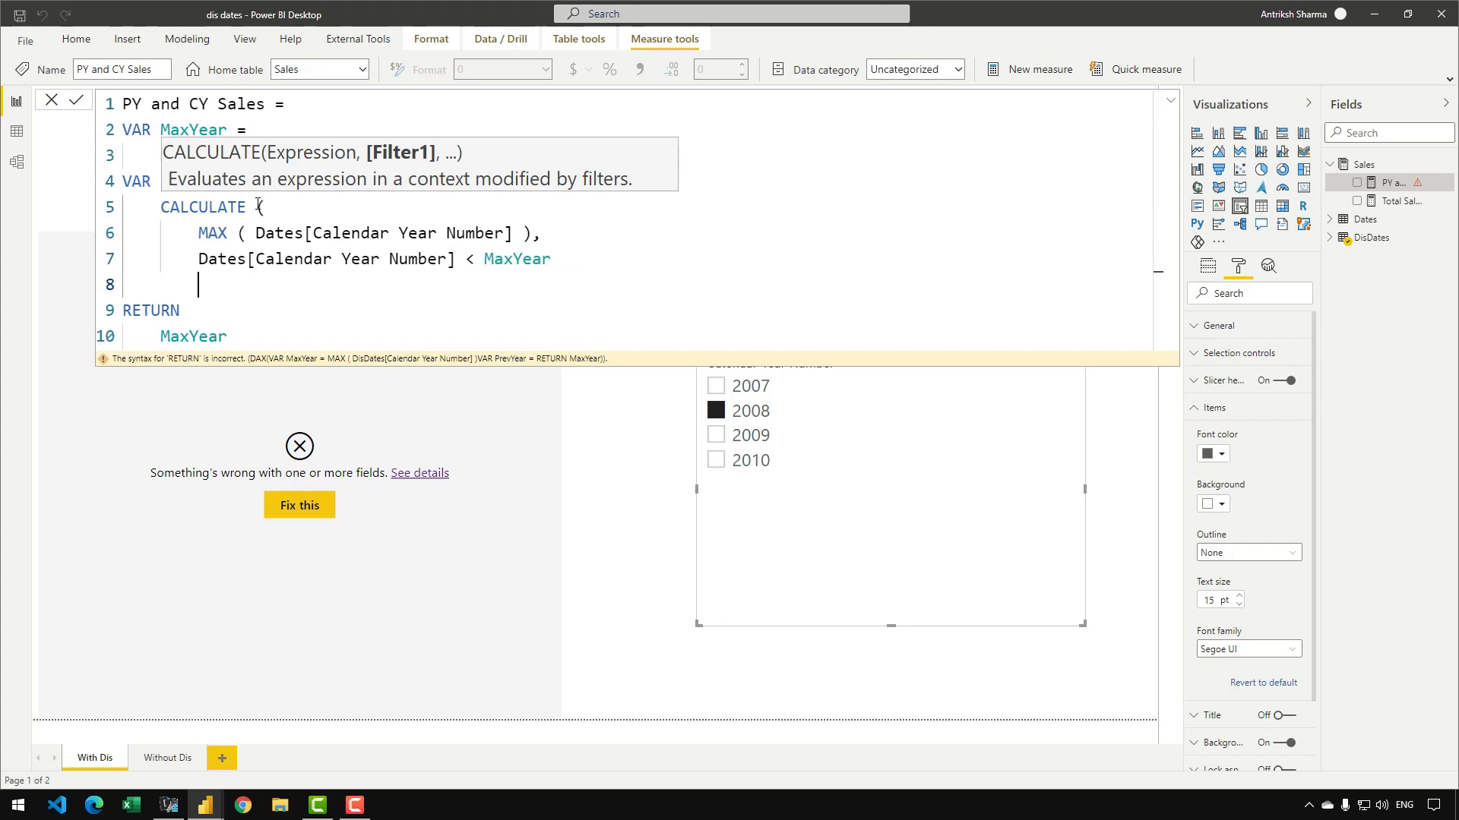
type(")")
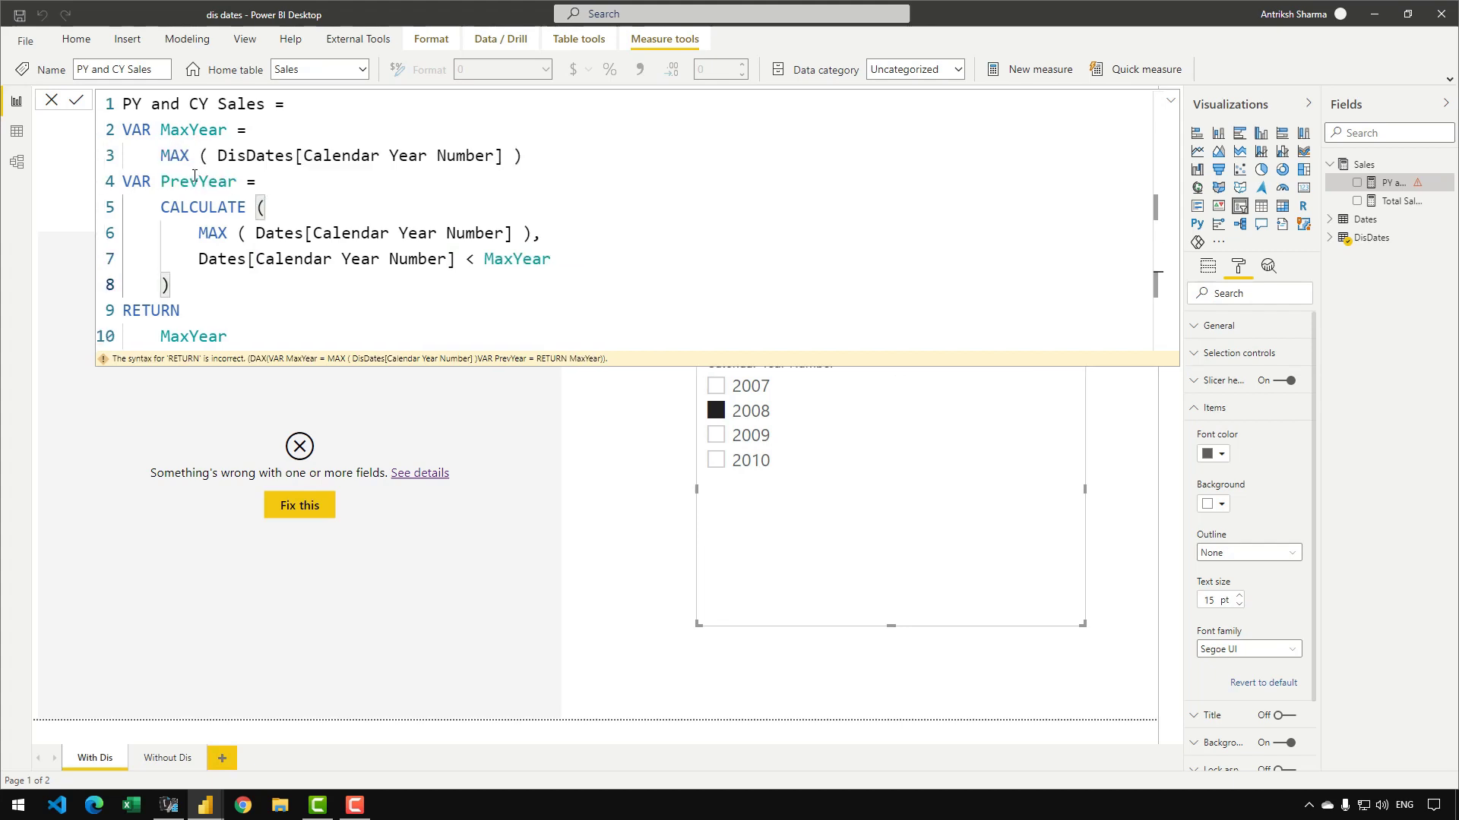
Step: Make the measure return PrevYear instead of MaxYear, commit it and collapse the formula editor
double_click(198, 181)
key("ctrl+c")
double_click(204, 336)
key("ctrl+v")
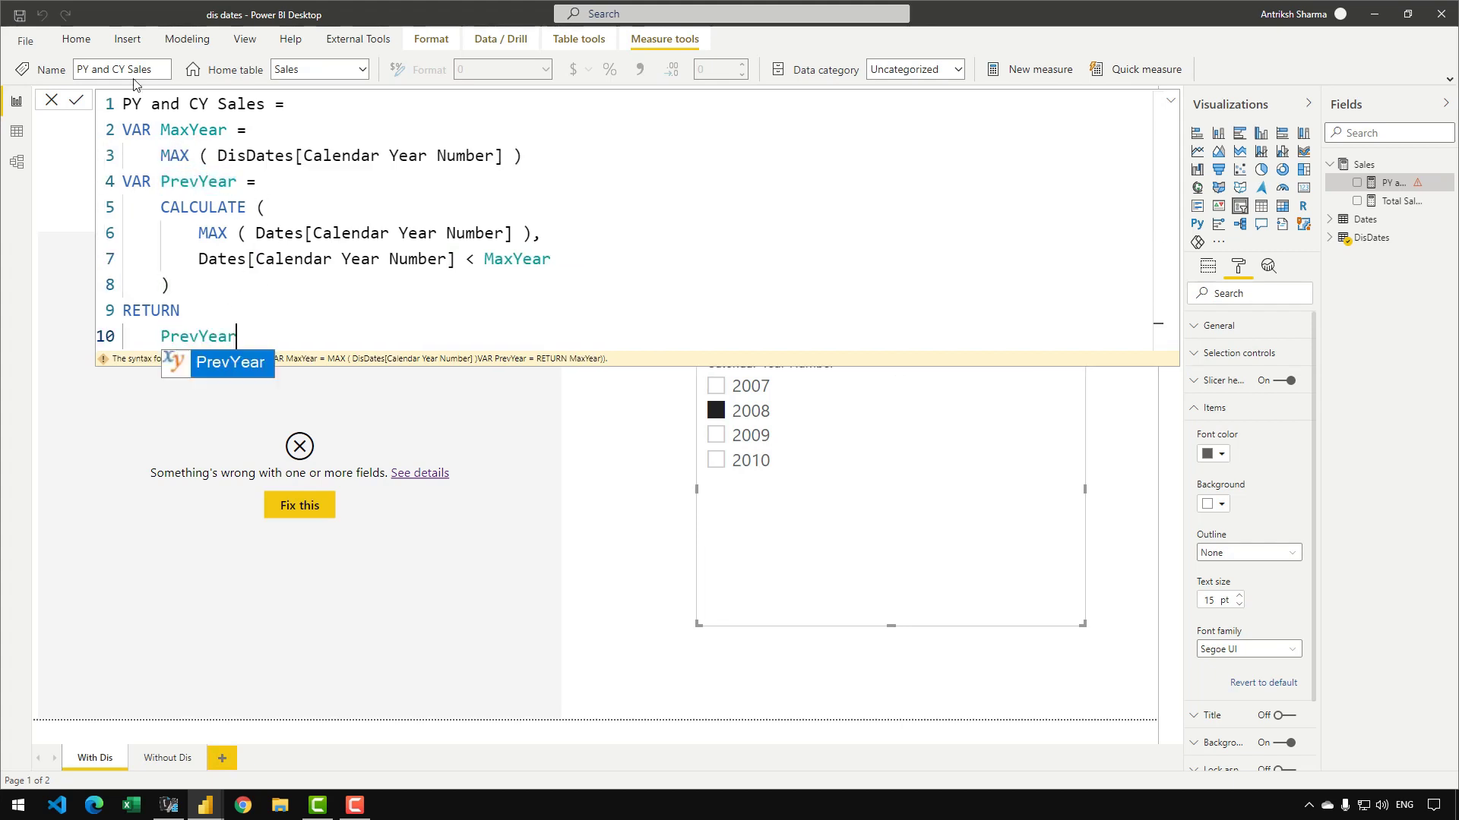
key("Return")
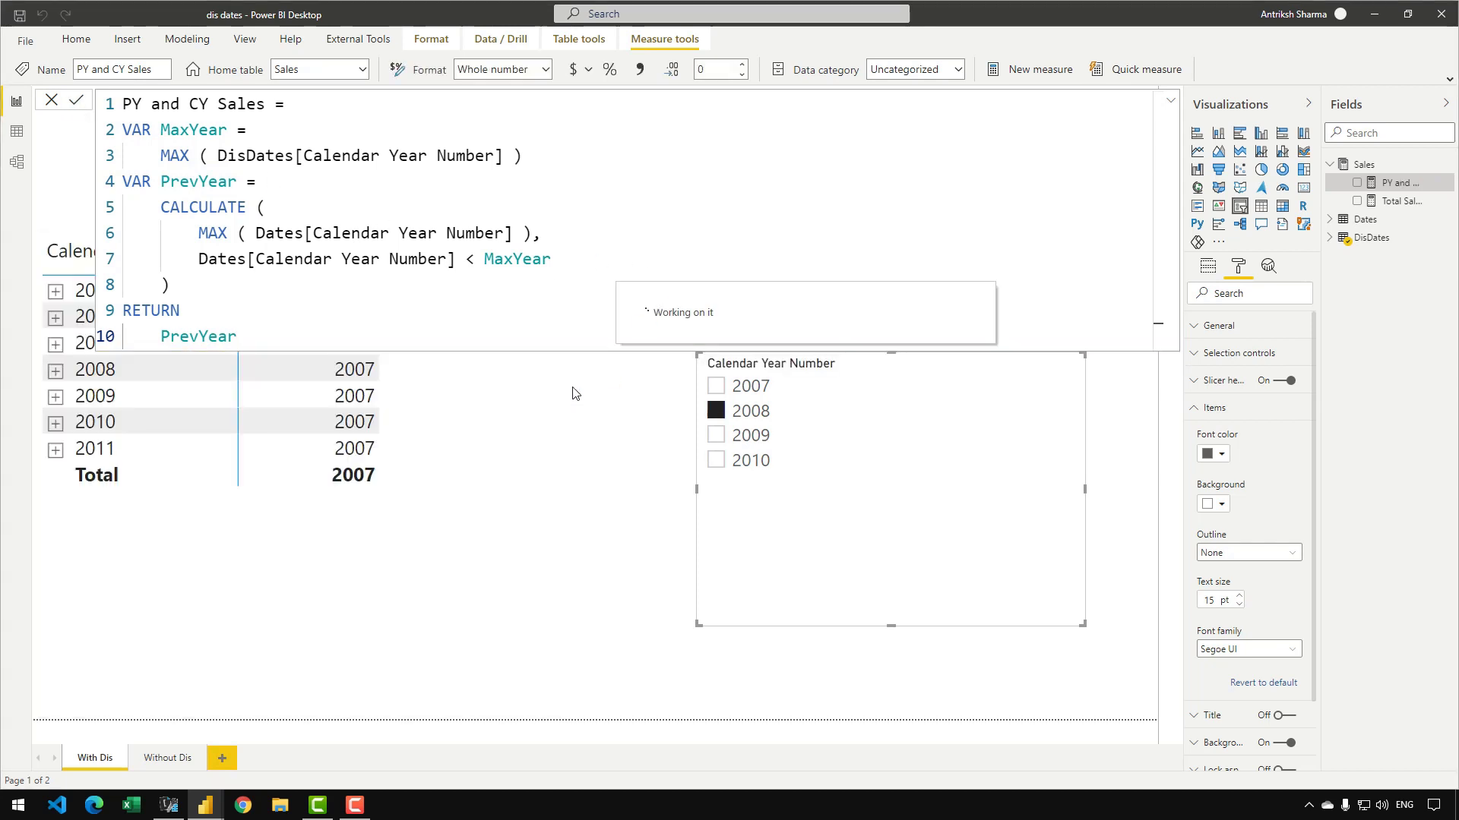
left_click(1170, 99)
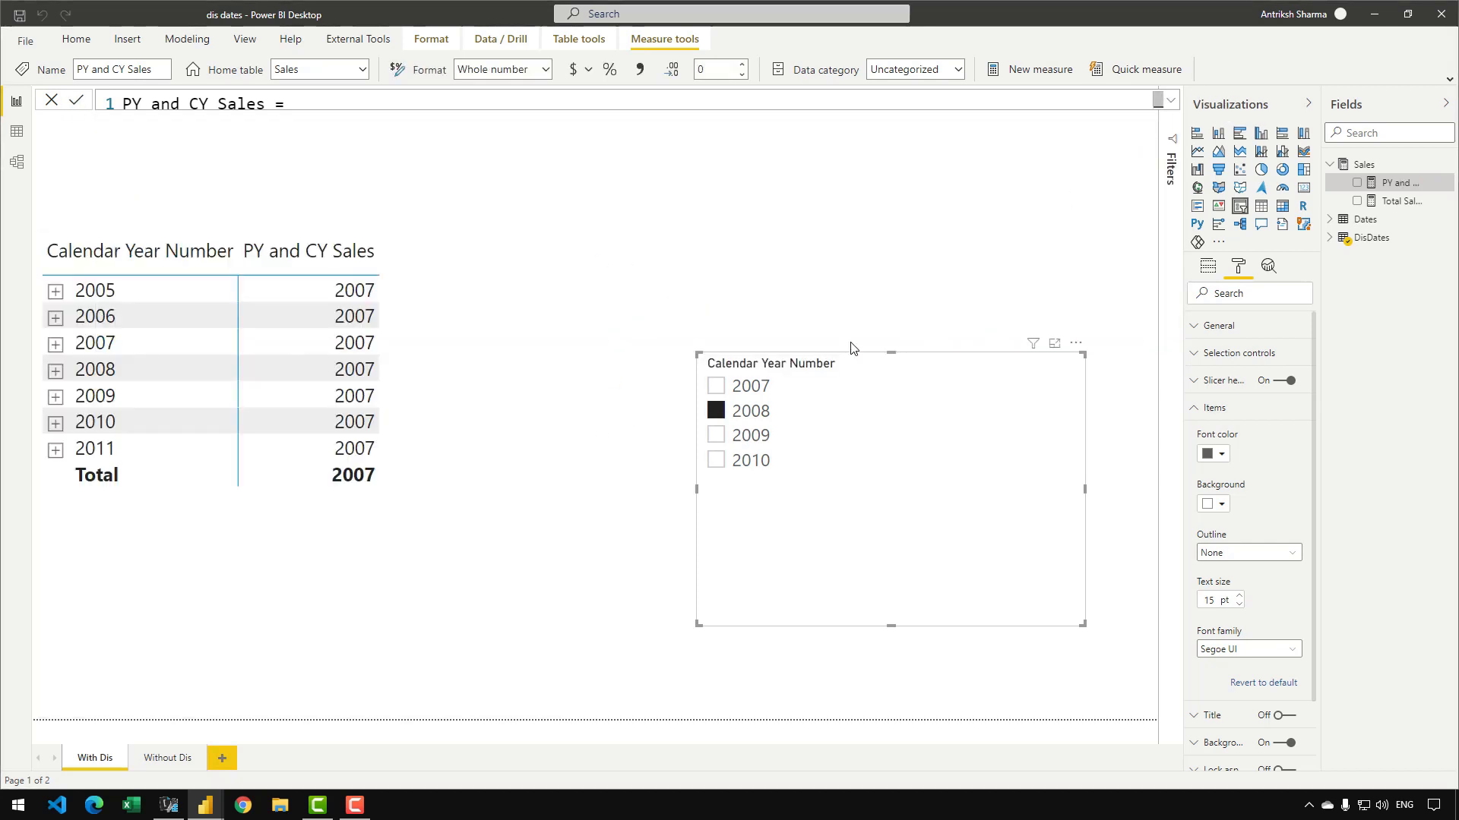
Step: Check the measure in the matrix by selecting 2010, 2009, 2008 and 2007 in turn in the year slicer
left_click(748, 461)
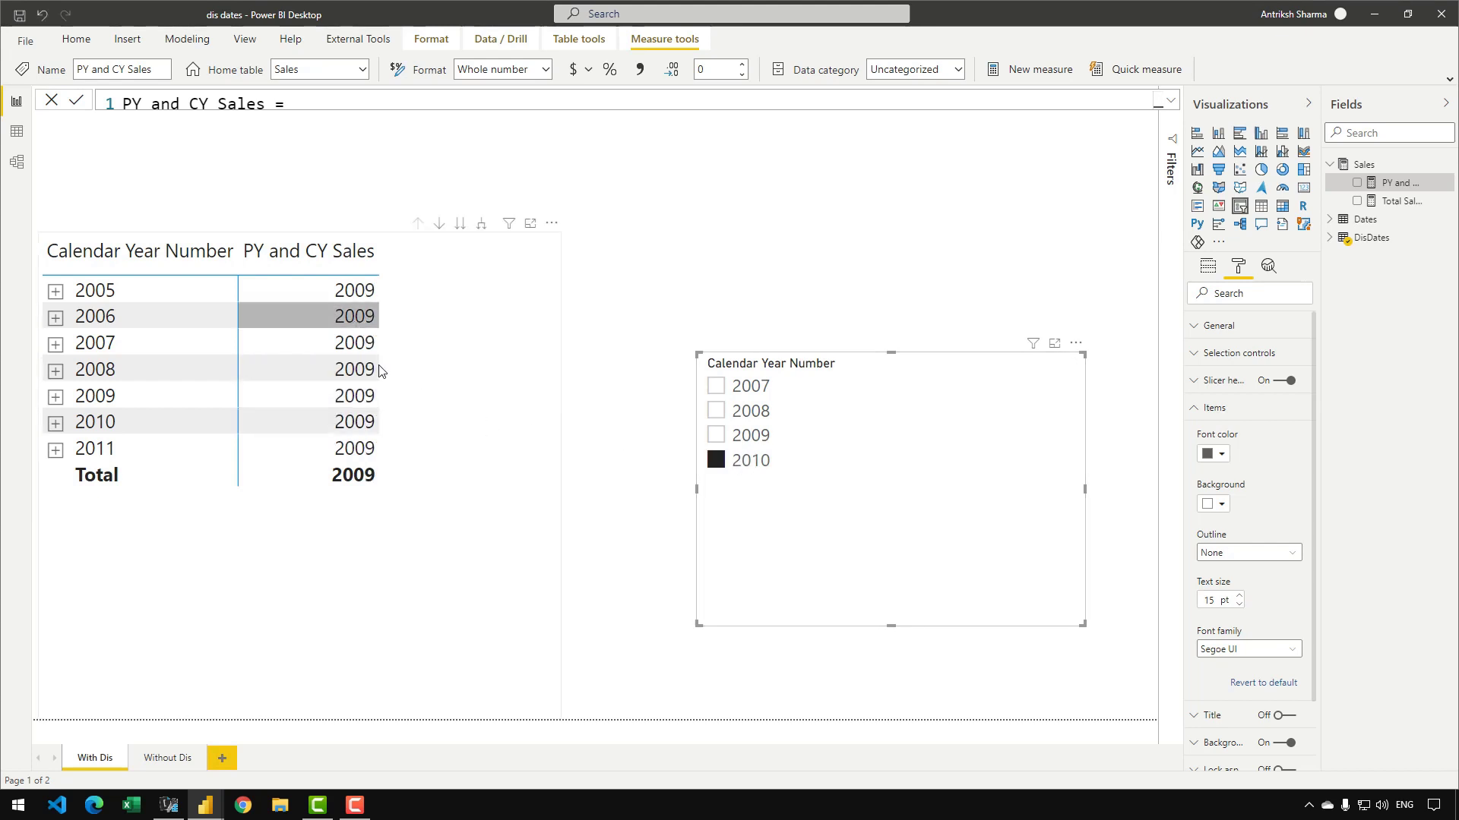
left_click(752, 436)
left_click(753, 410)
left_click(751, 386)
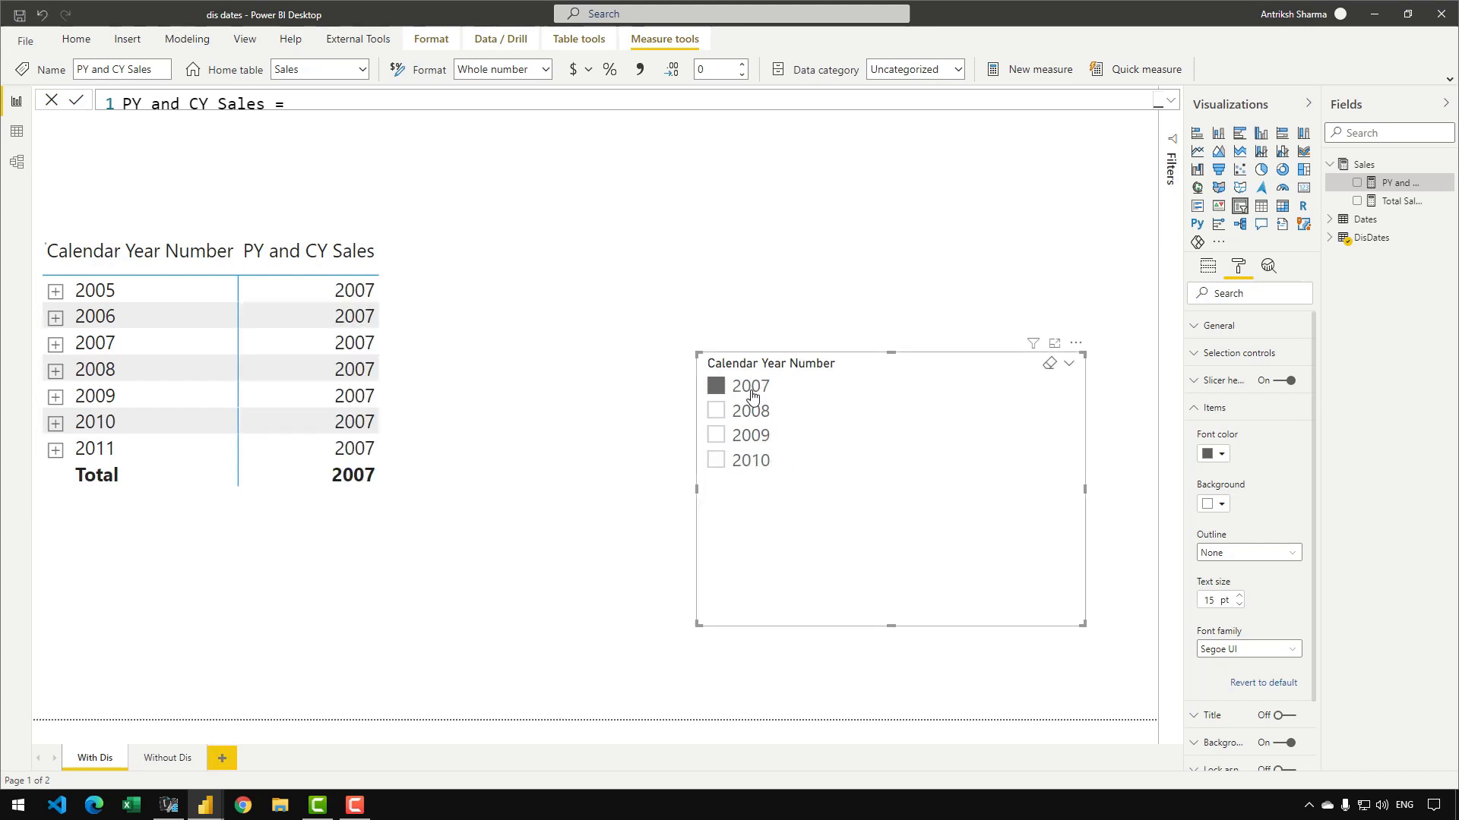
Step: Reopen the full PY and CY Sales formula and declare a CurrentMonth variable on a new line after PrevYear's closing parenthesis
left_click(1167, 103)
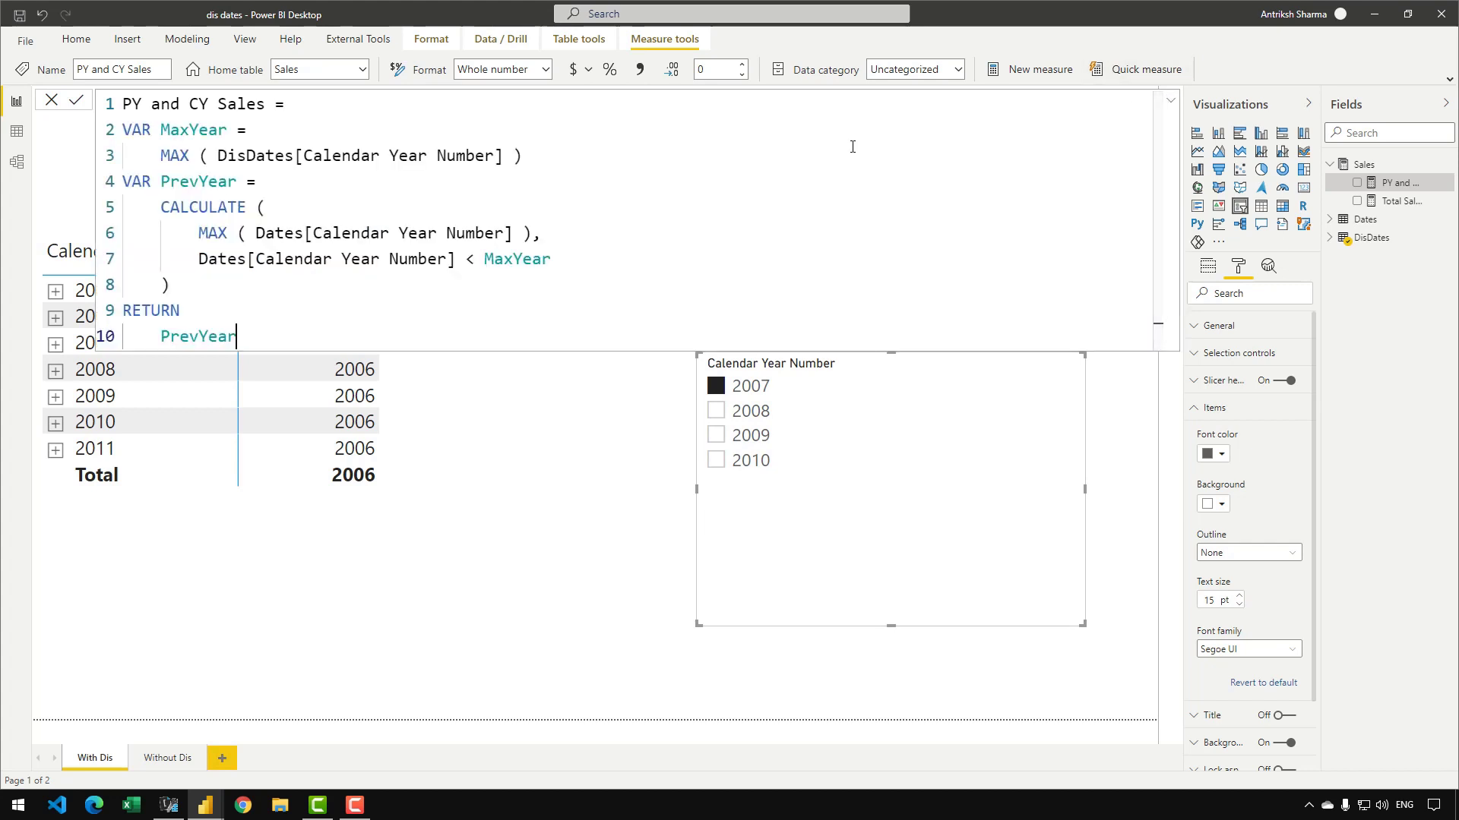
left_click(297, 283)
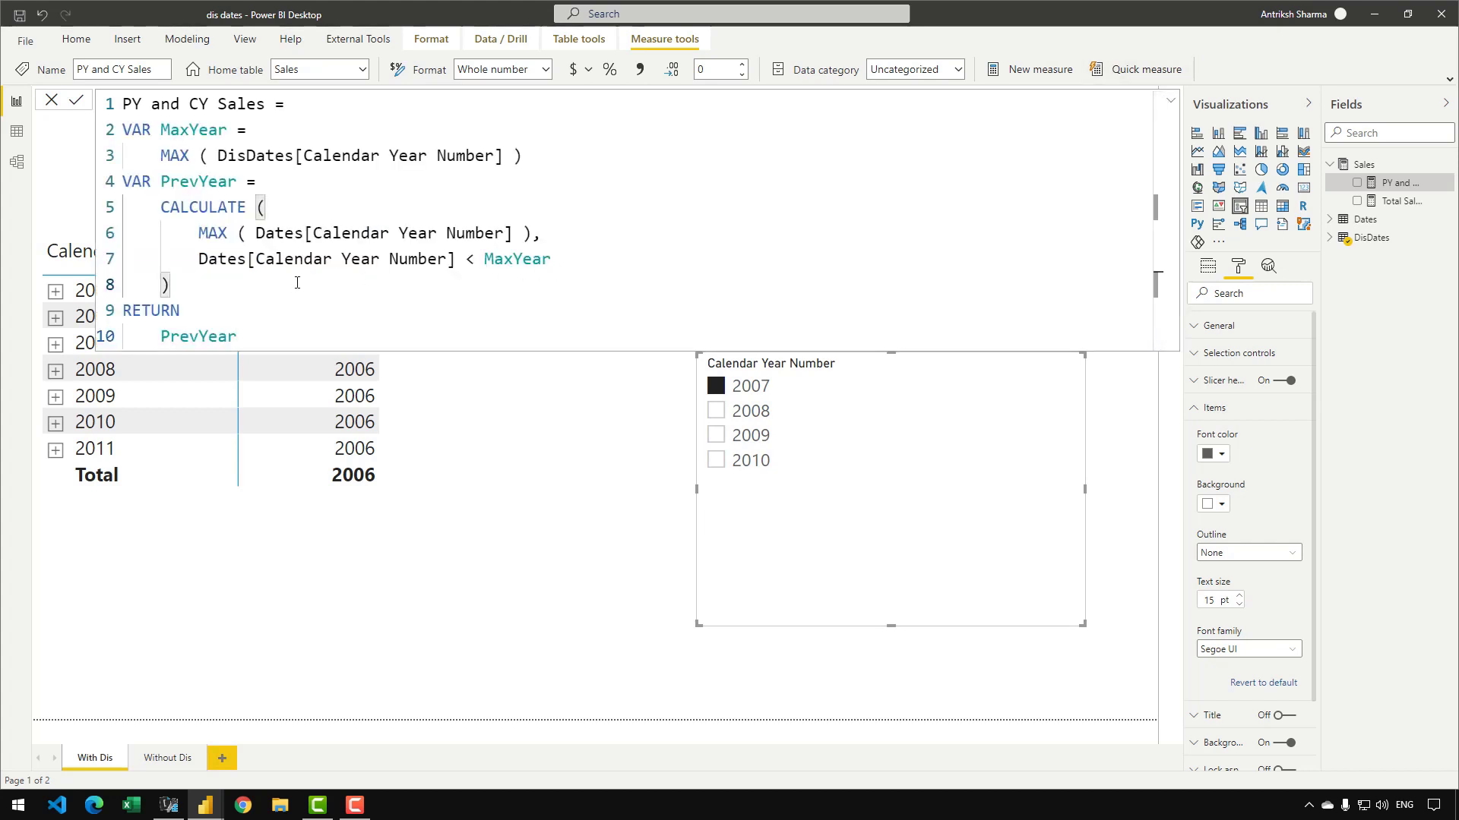
key("Return")
key("BackSpace")
type("VAR Cu")
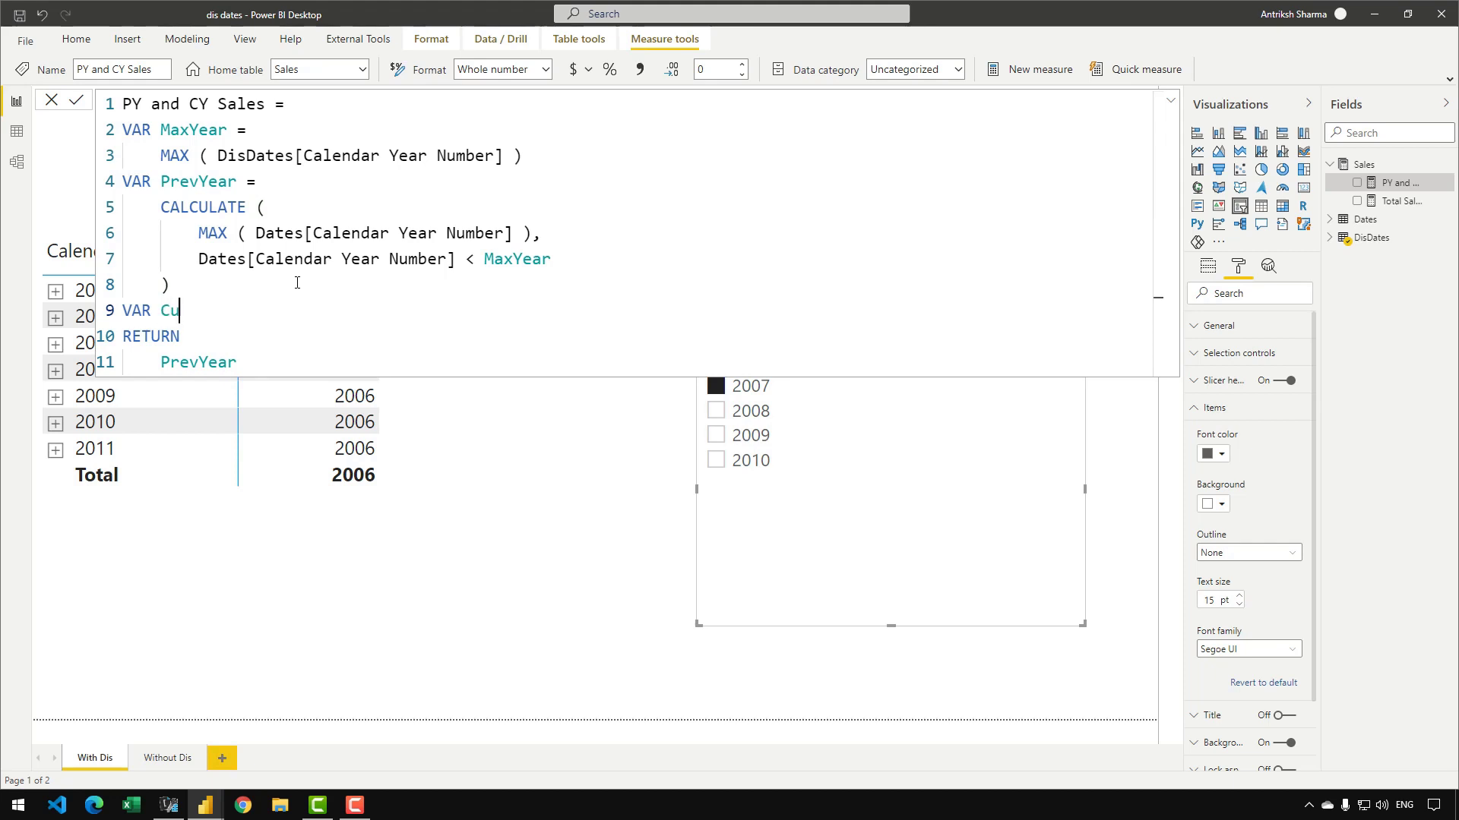
type("rrentYe")
type("onth")
Step: Define CurrentMonth as MONTH ( TODAY() ) and add the trailing comment -- 3
type("MO")
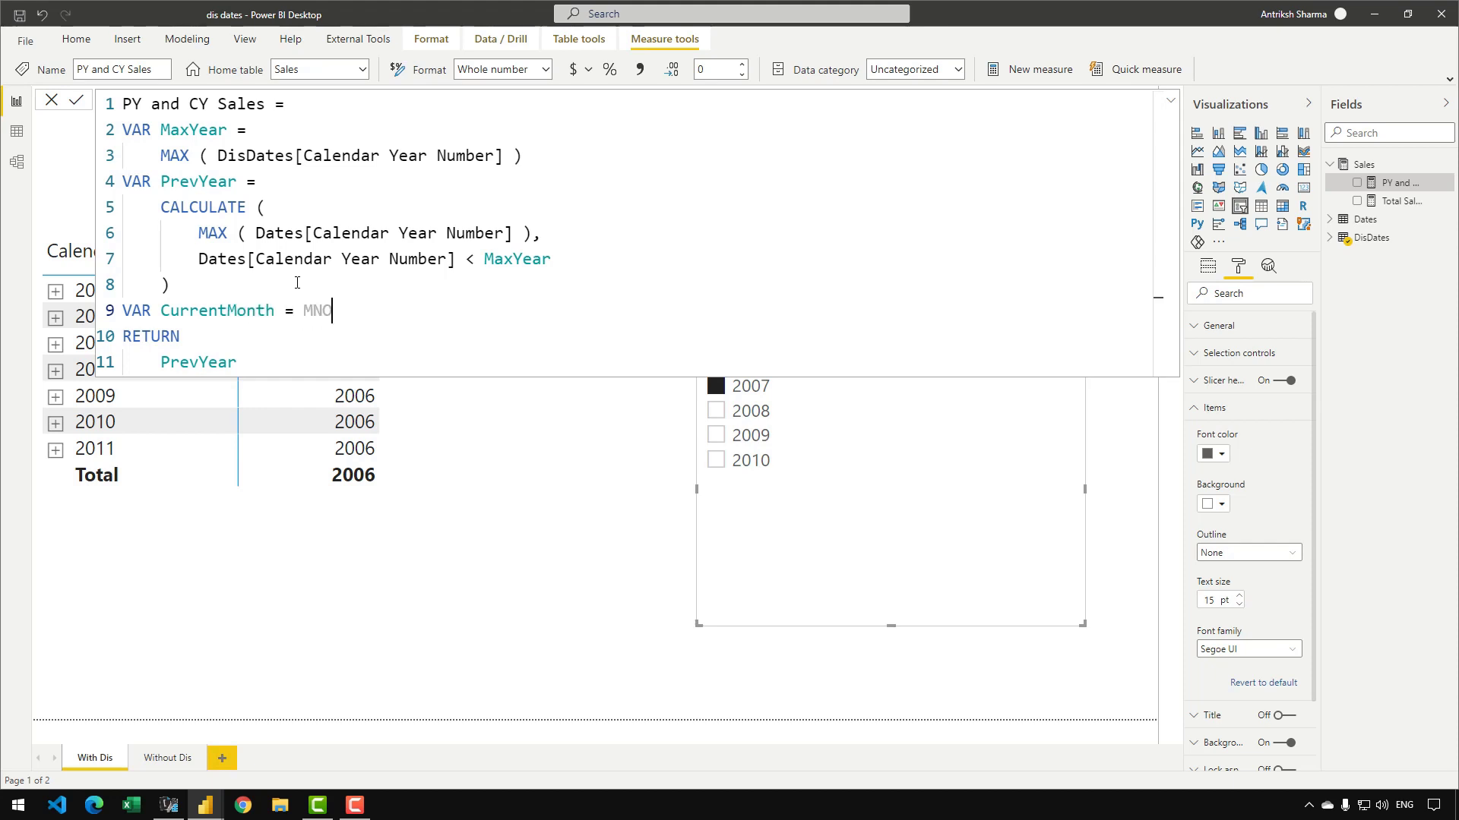
key("BackSpace")
type("ONTH ( TOD")
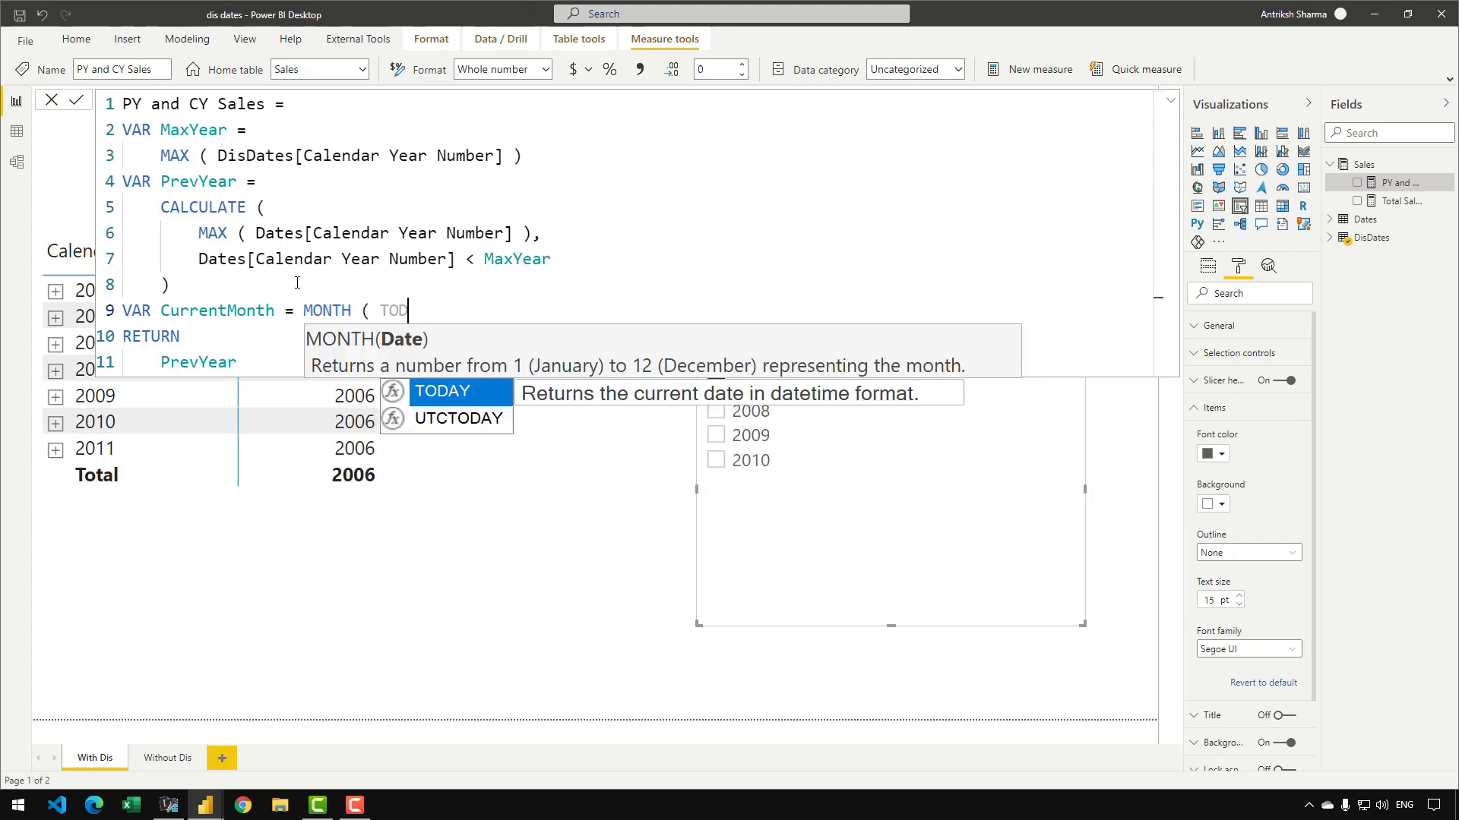
key("Tab")
type("() )")
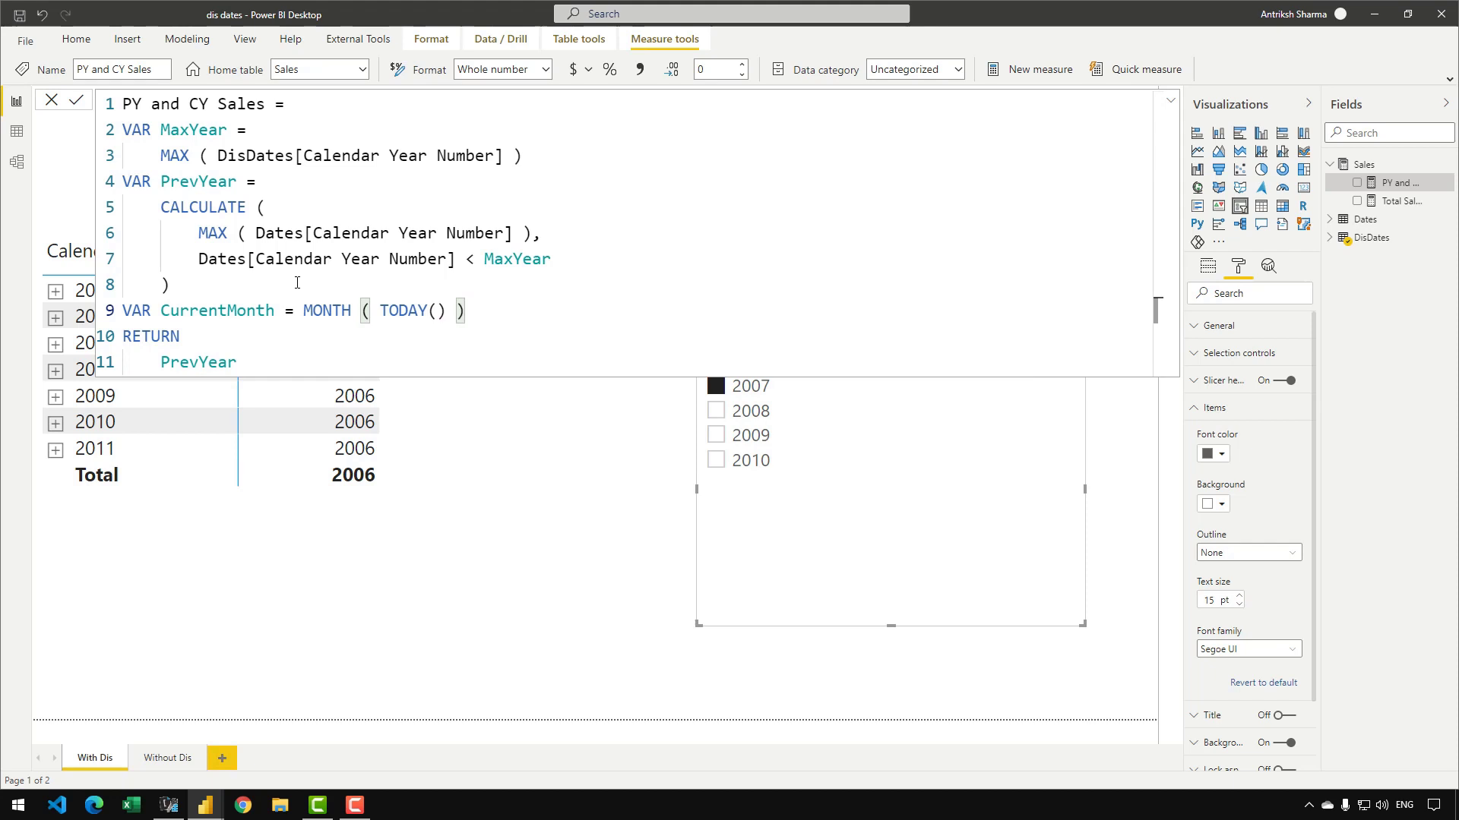
type("-- 3")
key("shift+Return")
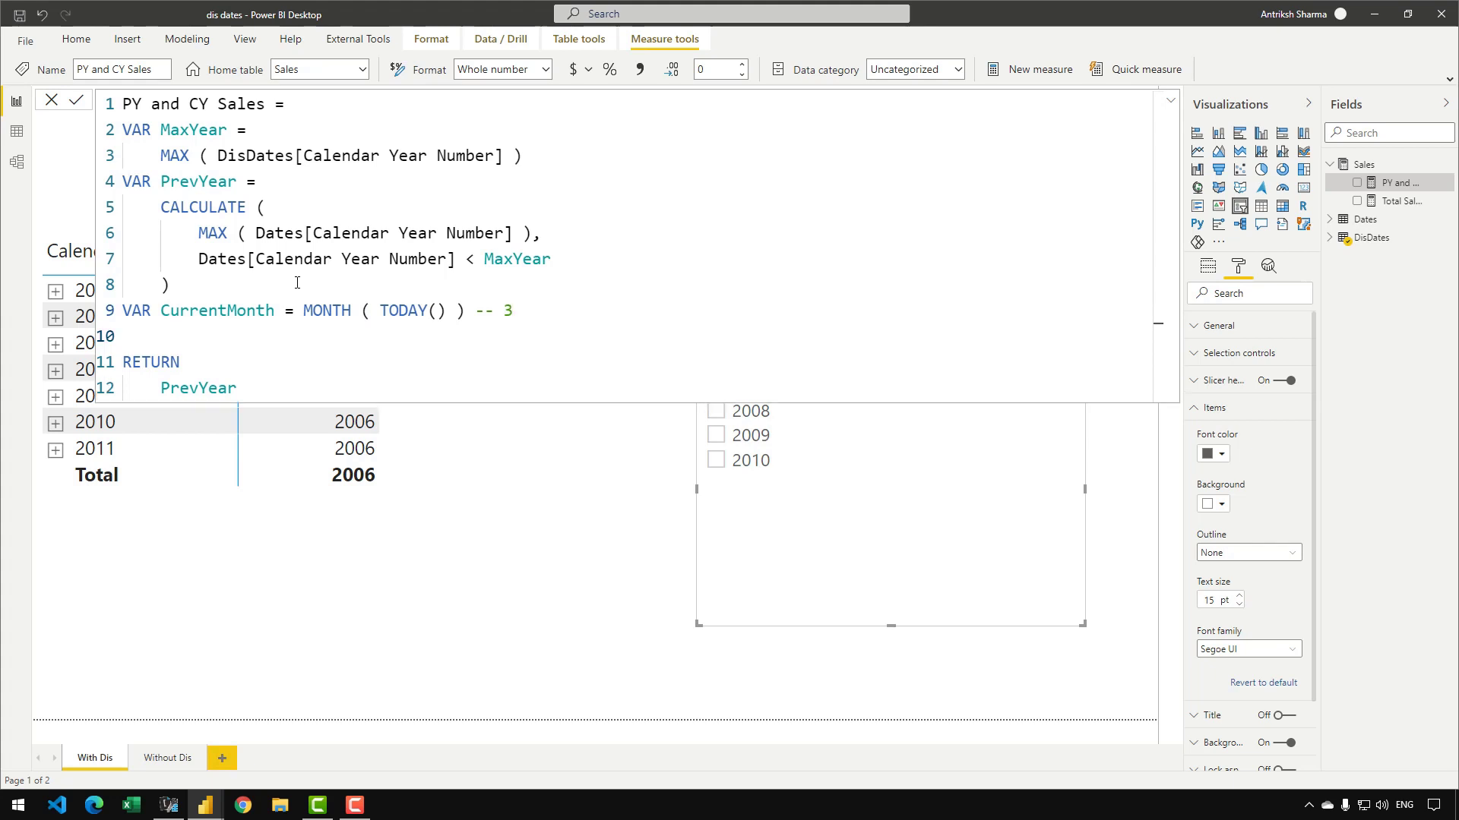
key("BackSpace")
Step: Make the measure return CurrentMonth instead of PrevYear, commit it and select the matrix
double_click(235, 310)
key("ctrl+c")
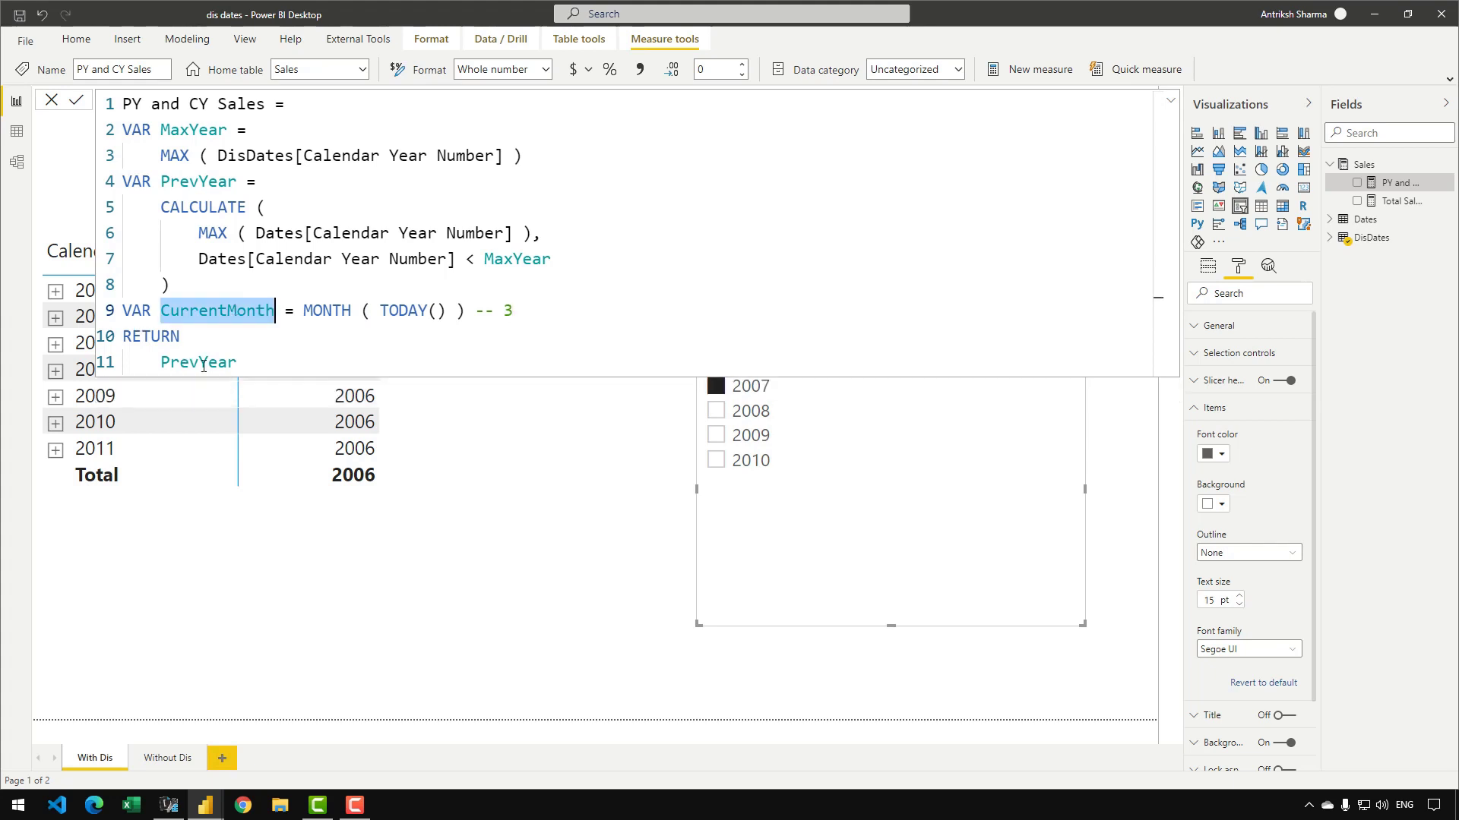
double_click(199, 362)
key("ctrl+v")
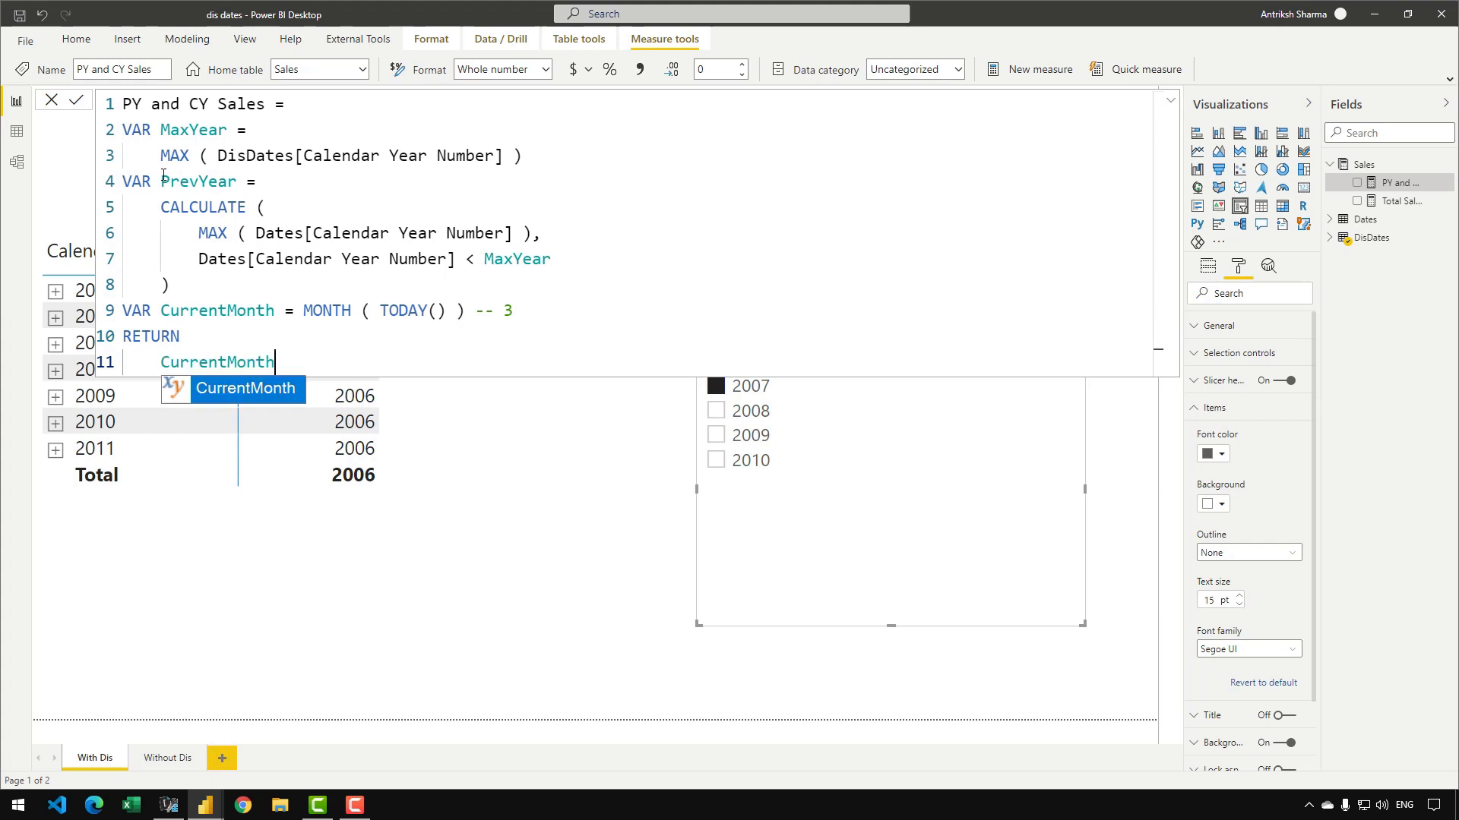
left_click(76, 100)
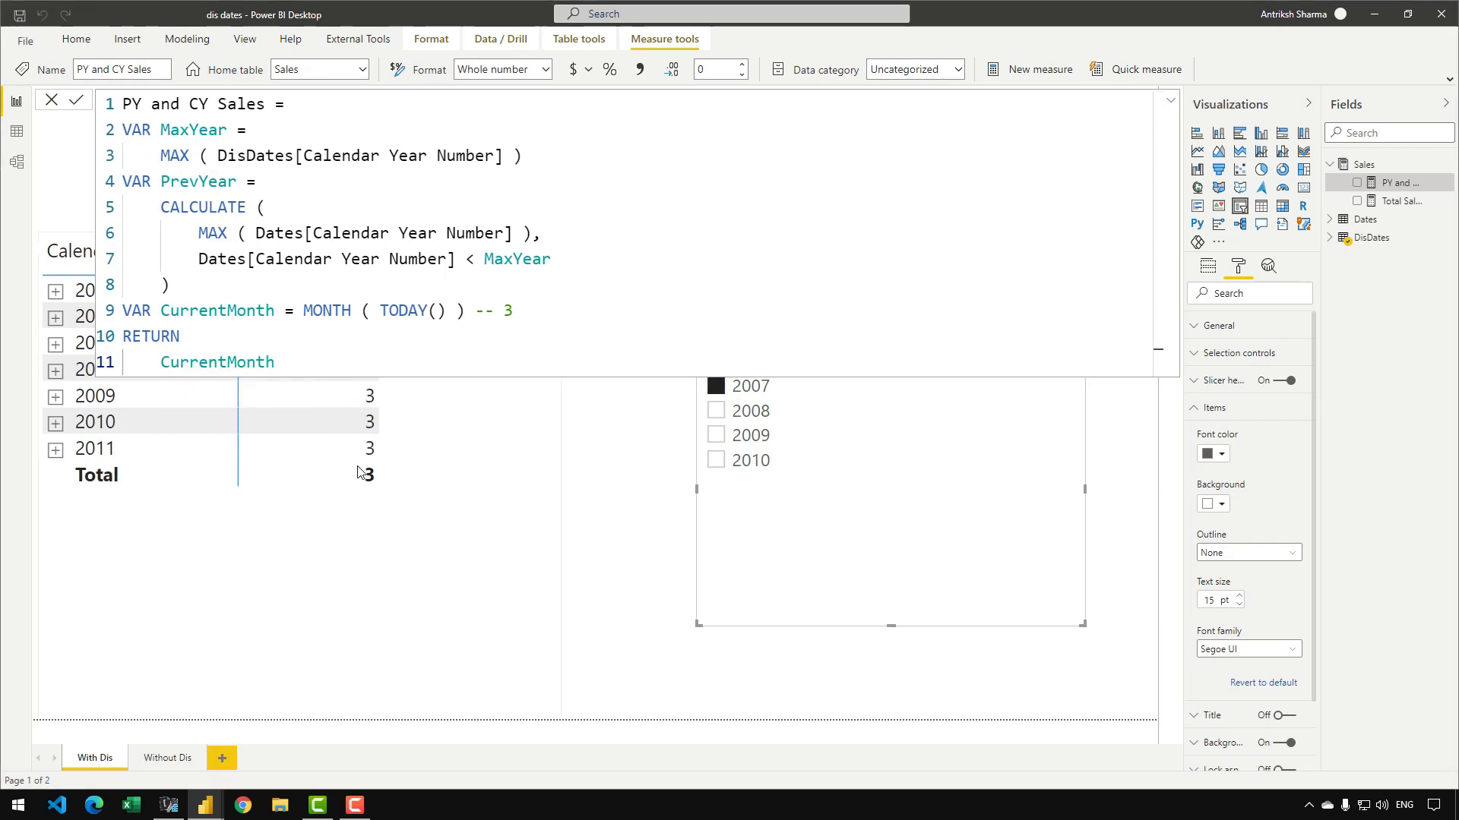
left_click(317, 720)
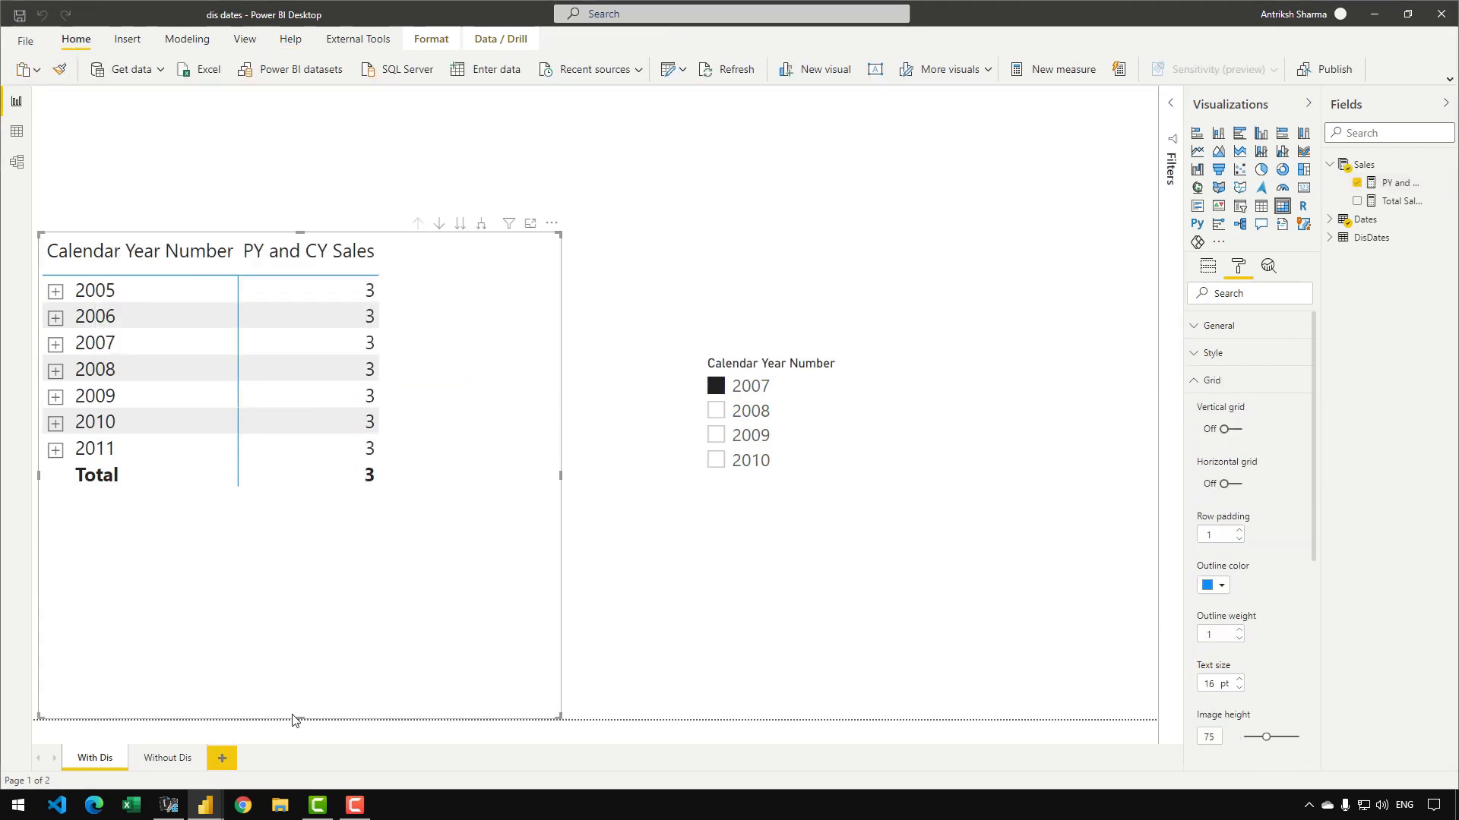